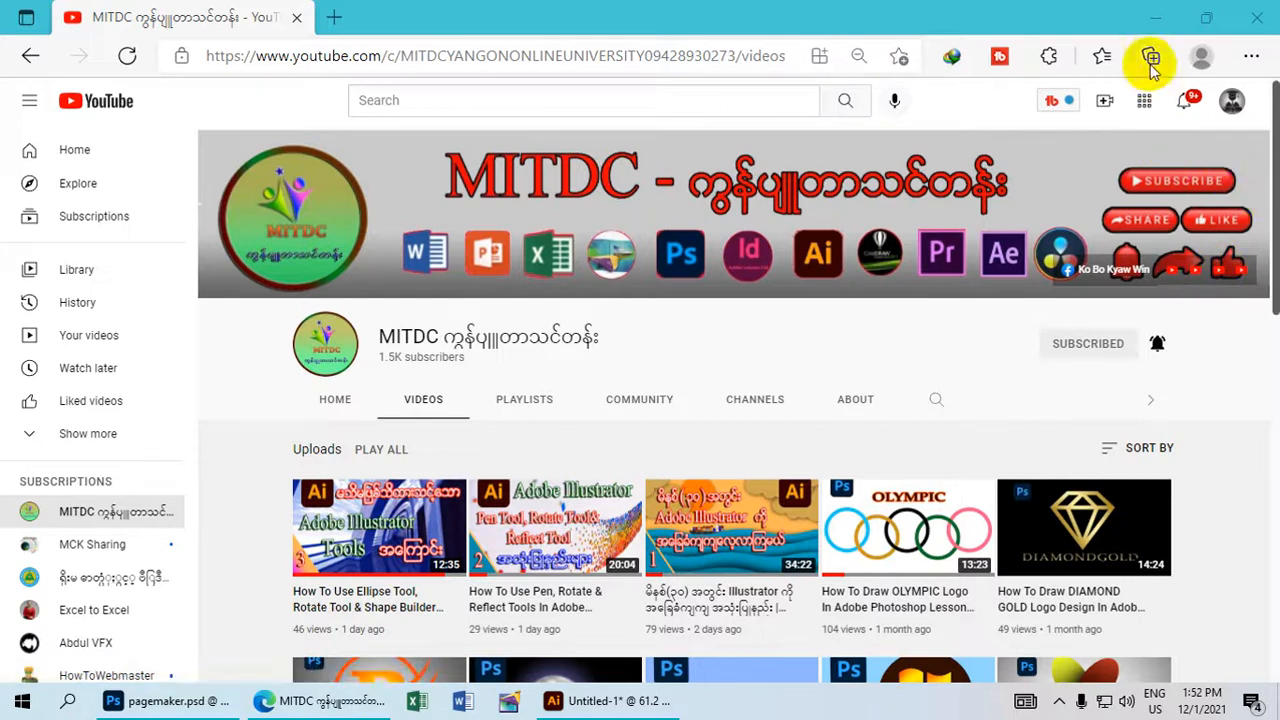
Switch from the browser to the Illustrator document listing the line tools.
{"action": "left_click", "coordinate": [1155, 20]}
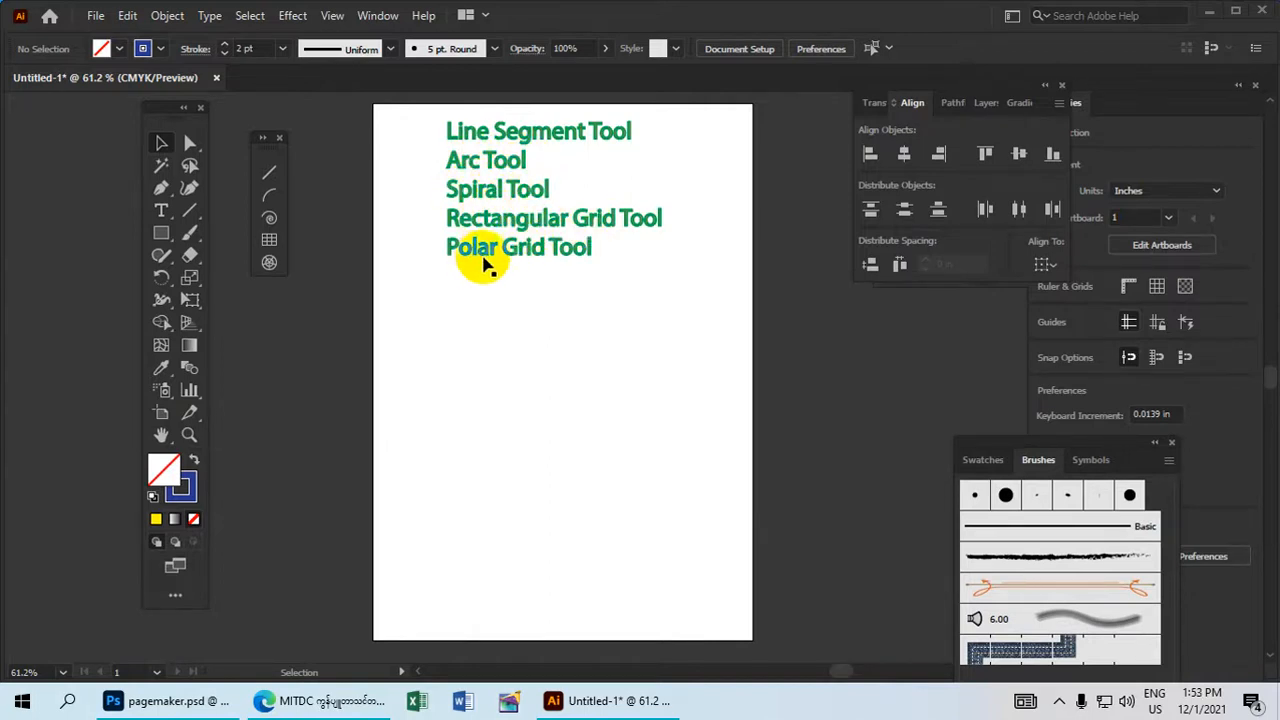
{"action": "left_click", "coordinate": [577, 294]}
{"action": "left_click", "coordinate": [477, 184]}
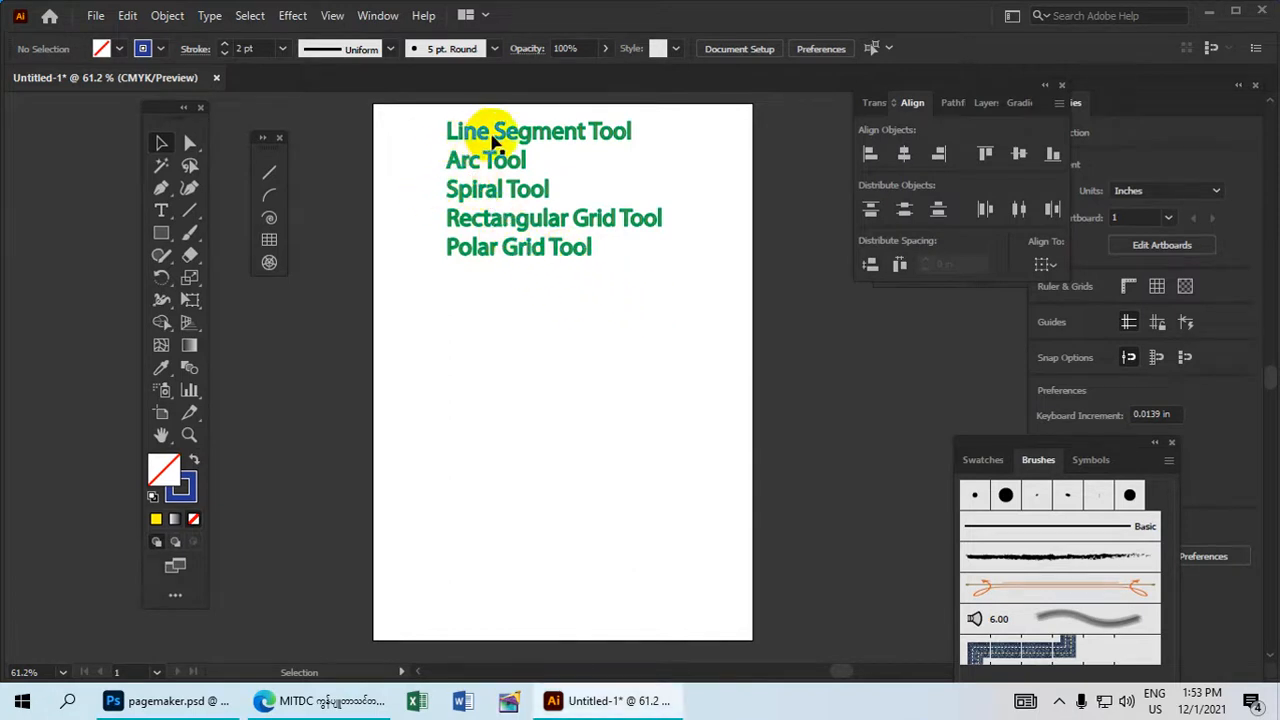
Draw three roughly parallel diagonal lines, each about 1.4 to 1.7 in wide, below the tool-name list with the Line Segment Tool.
{"action": "left_click", "coordinate": [268, 176]}
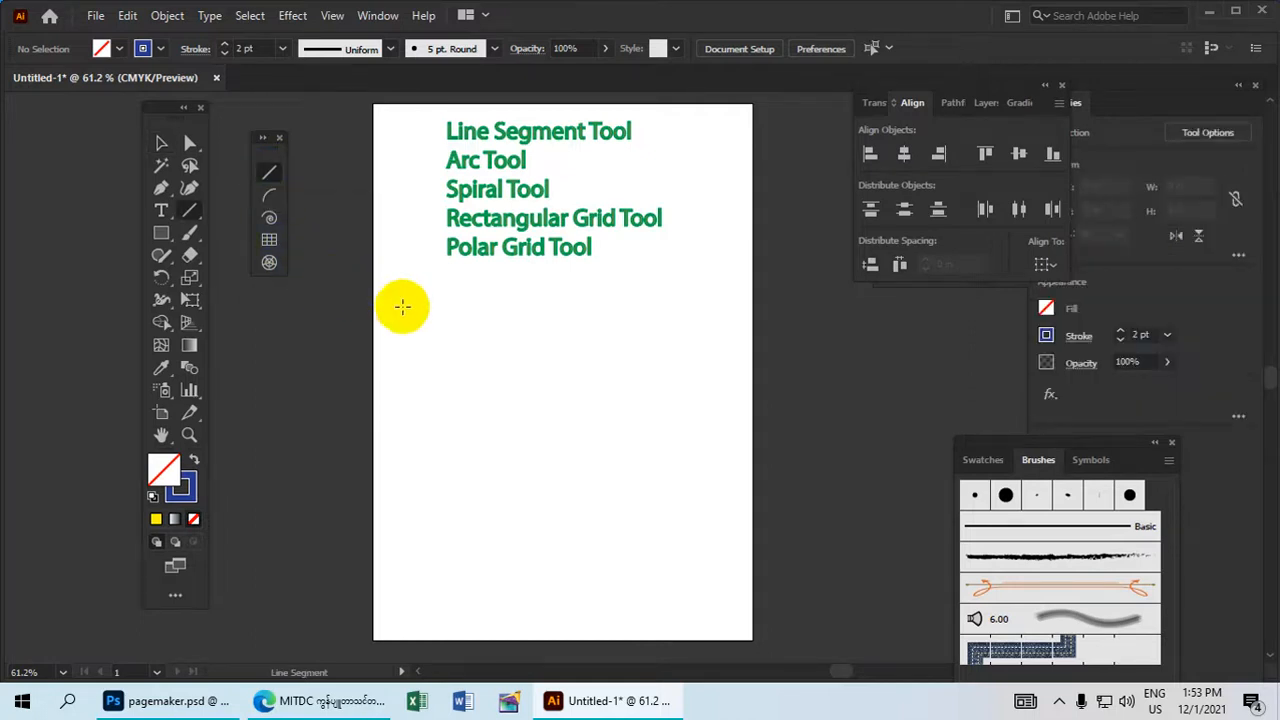
{"action": "left_click_drag", "start_coordinate": [396, 342], "coordinate": [462, 278]}
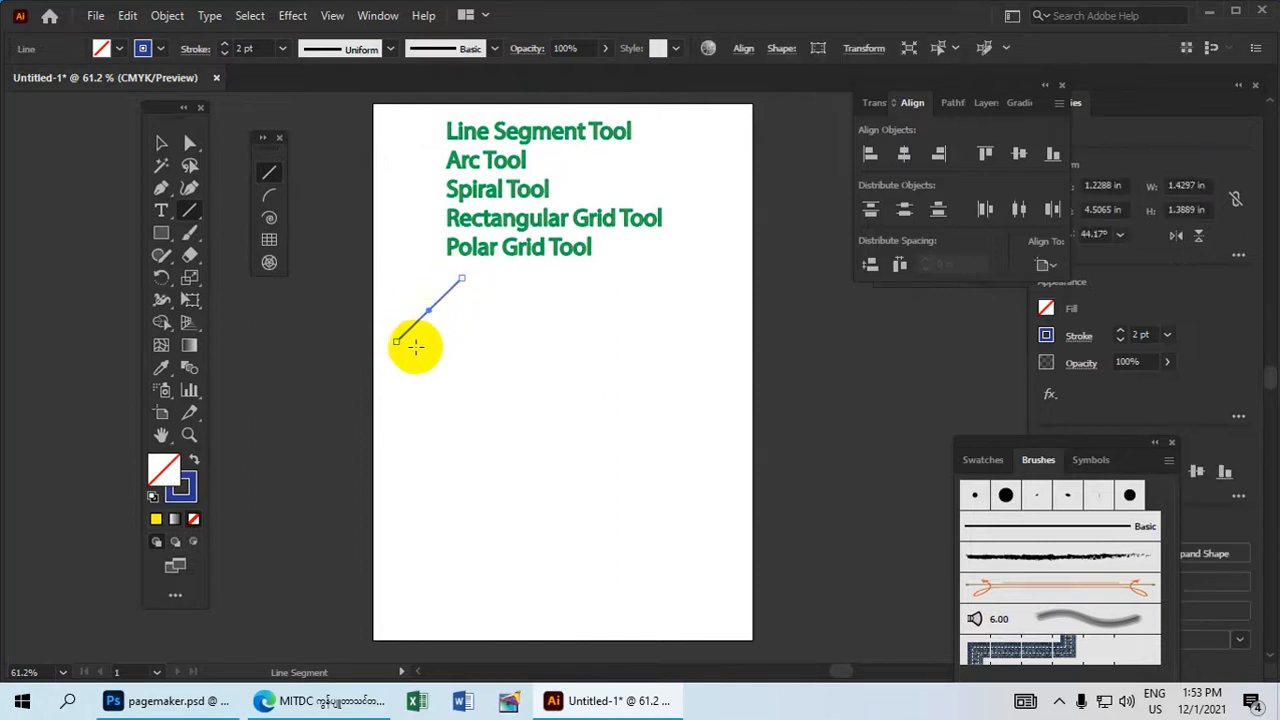
{"action": "left_click_drag", "start_coordinate": [415, 347], "coordinate": [490, 281]}
{"action": "left_click_drag", "start_coordinate": [438, 349], "coordinate": [516, 281]}
Change the stroke colour of the rightmost diagonal line to red.
{"action": "left_click", "coordinate": [178, 144]}
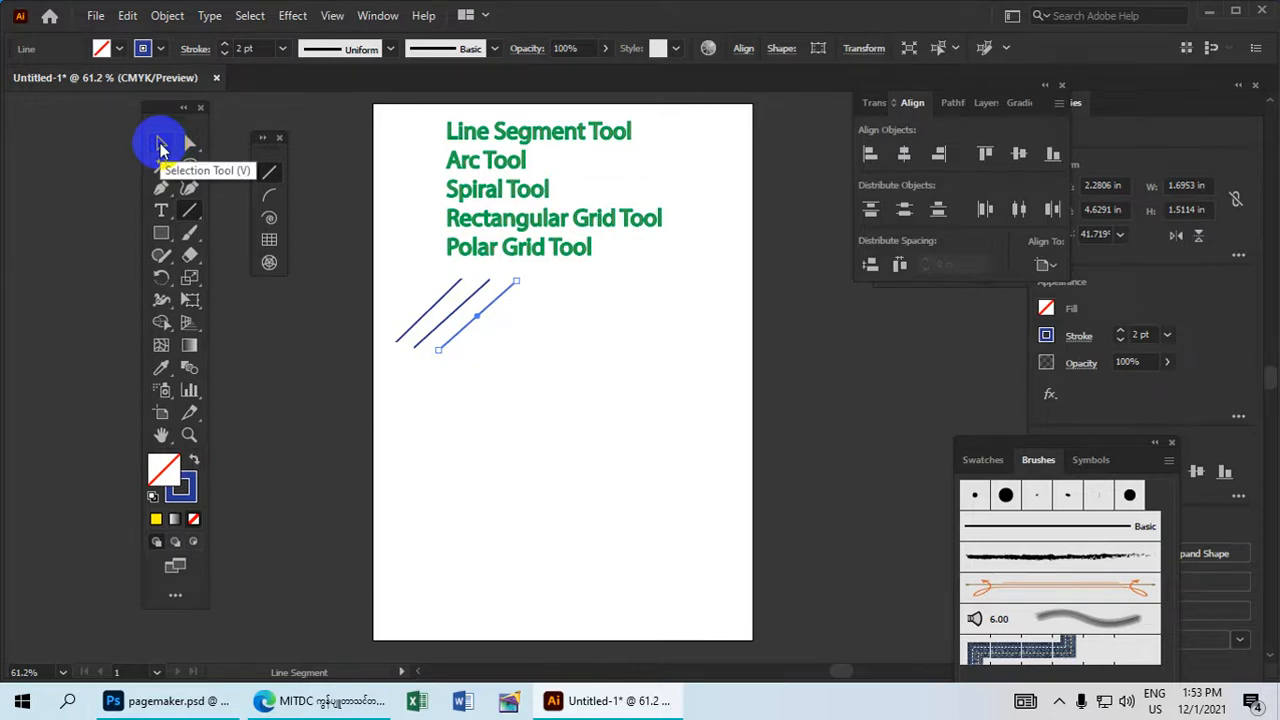
{"action": "left_click", "coordinate": [162, 148]}
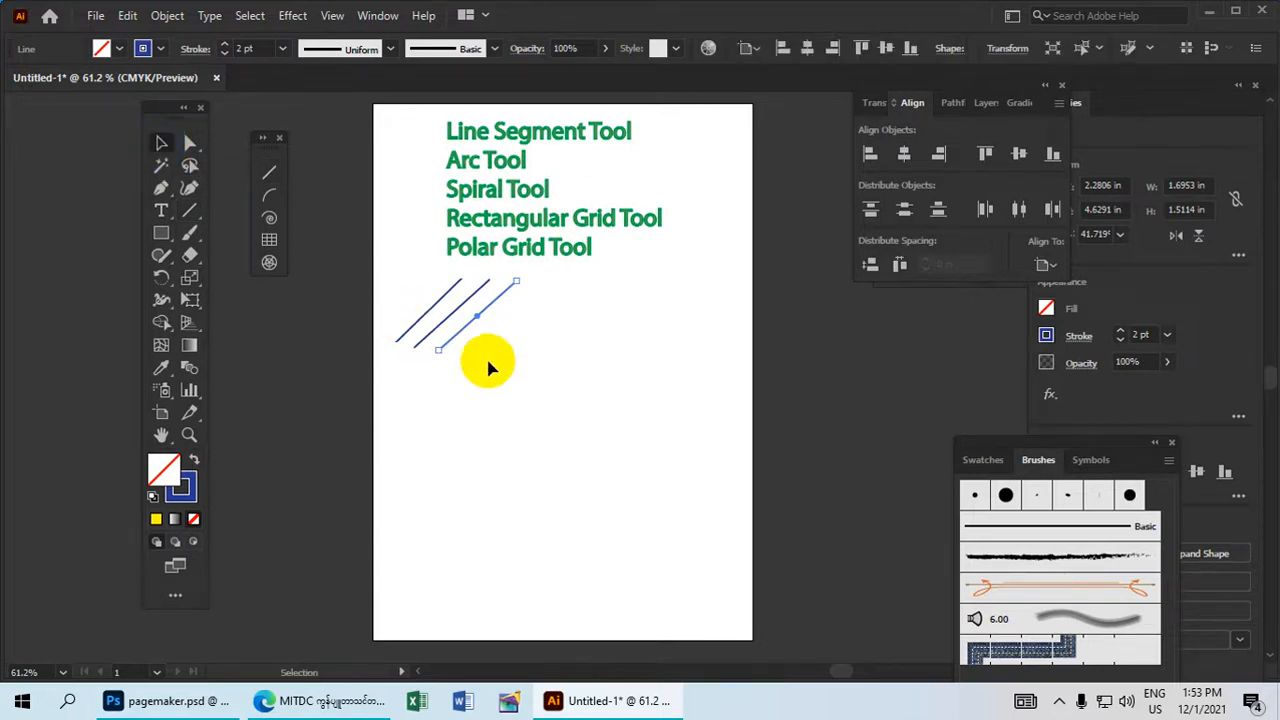
{"action": "left_click_drag", "start_coordinate": [514, 366], "coordinate": [474, 320]}
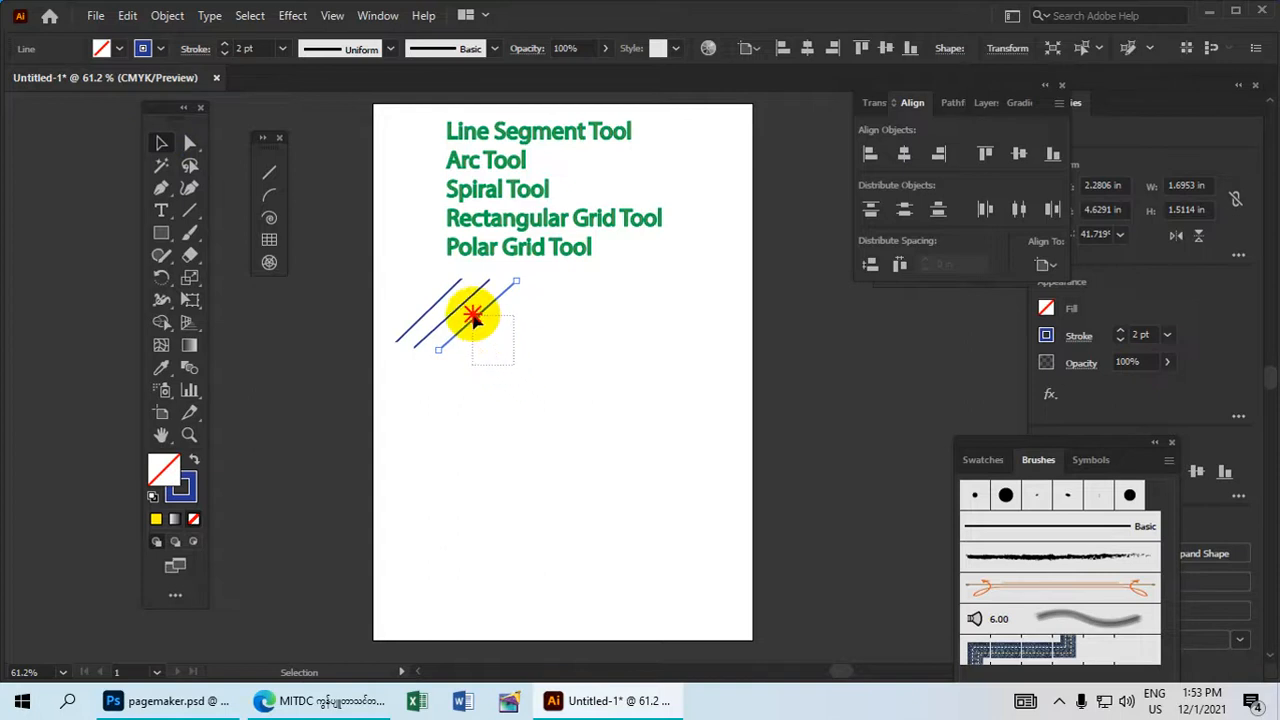
{"action": "left_click", "coordinate": [160, 52]}
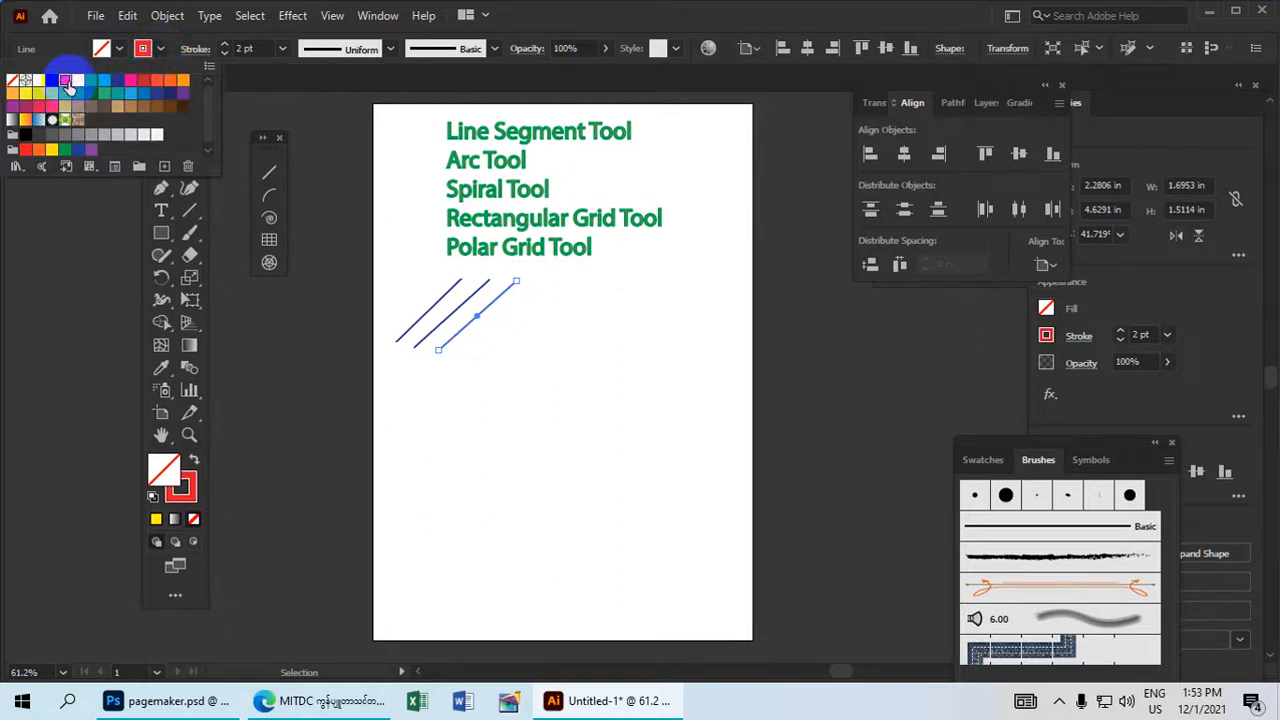
{"action": "left_click", "coordinate": [500, 334]}
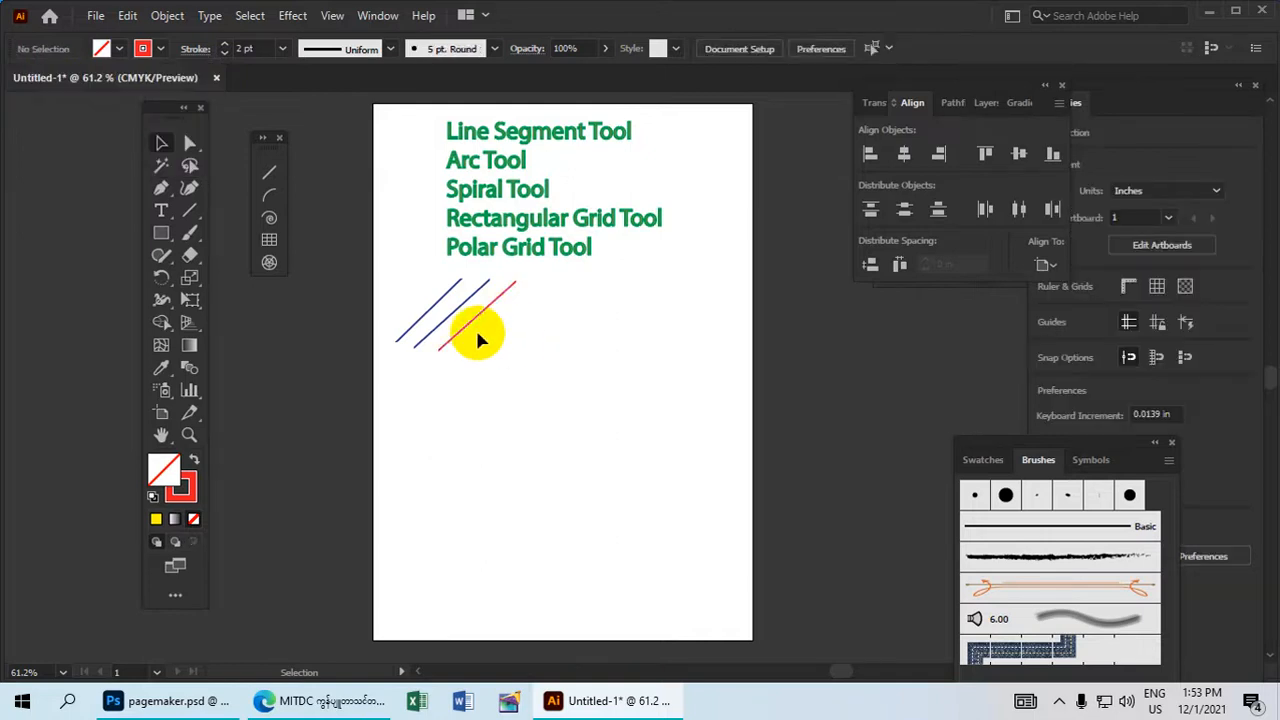
Change the stroke colour of the middle diagonal line to magenta.
{"action": "left_click", "coordinate": [468, 307]}
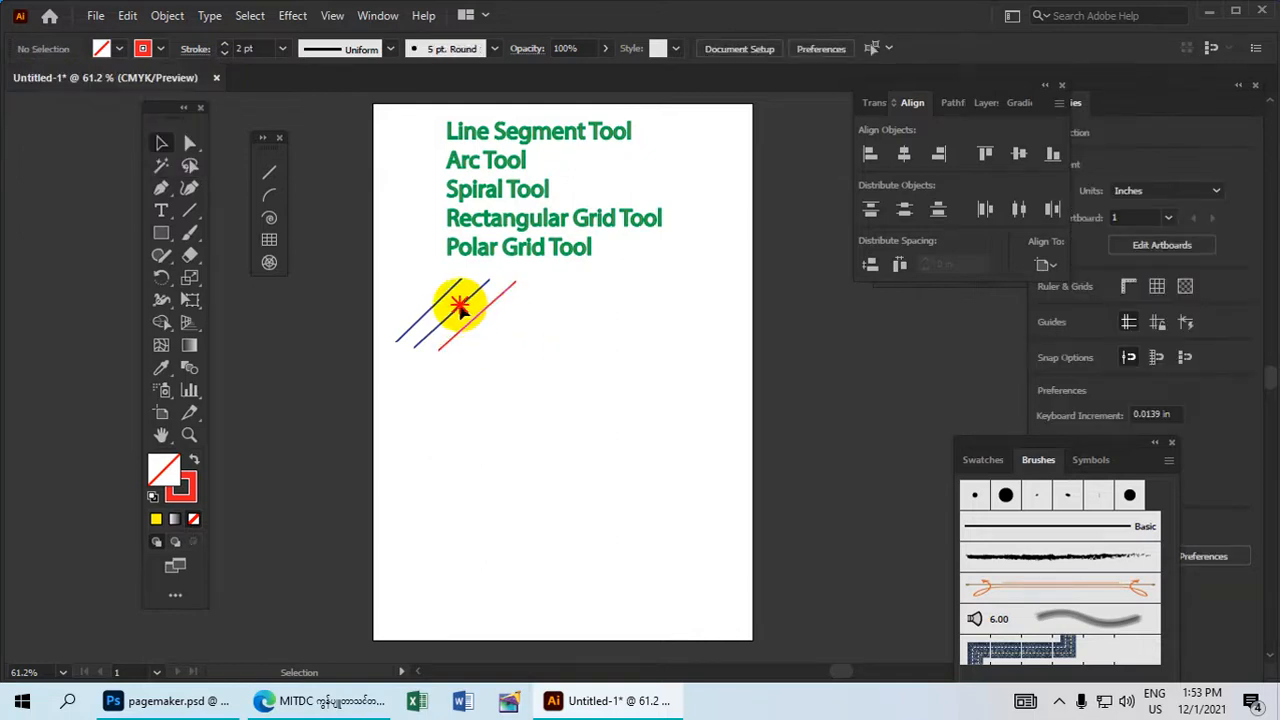
{"action": "left_click", "coordinate": [451, 310]}
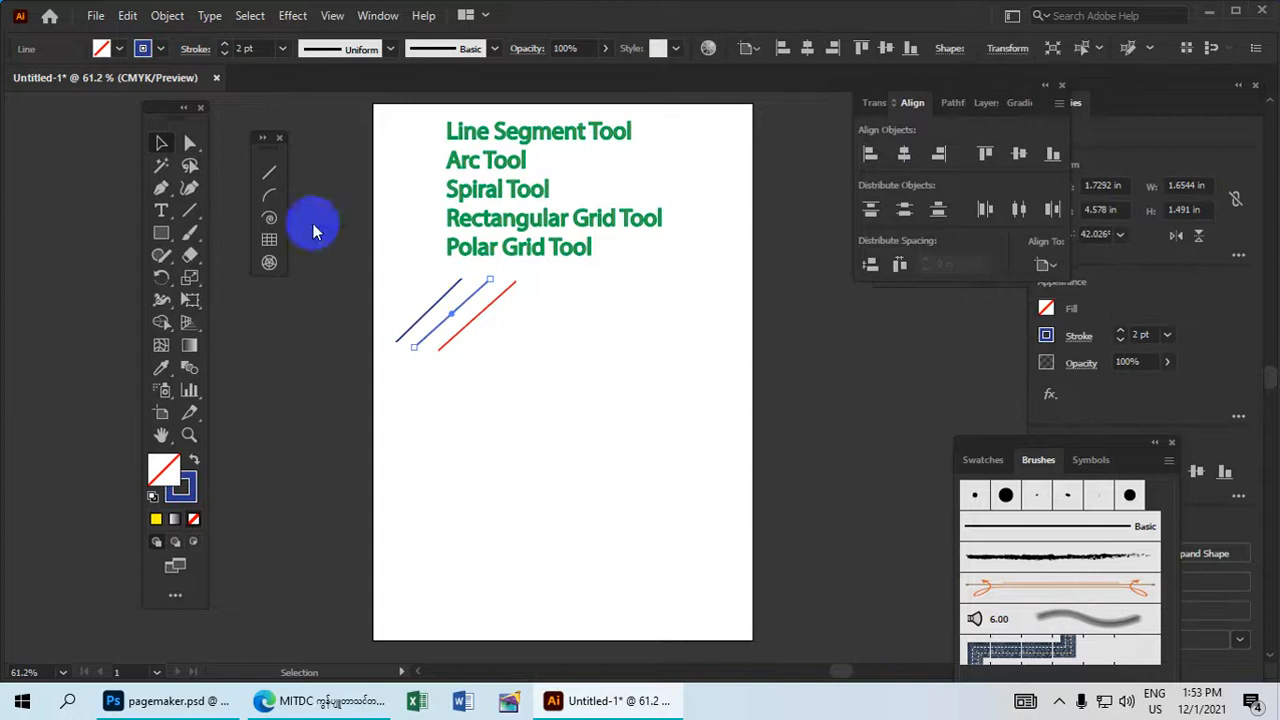
{"action": "left_click", "coordinate": [160, 49]}
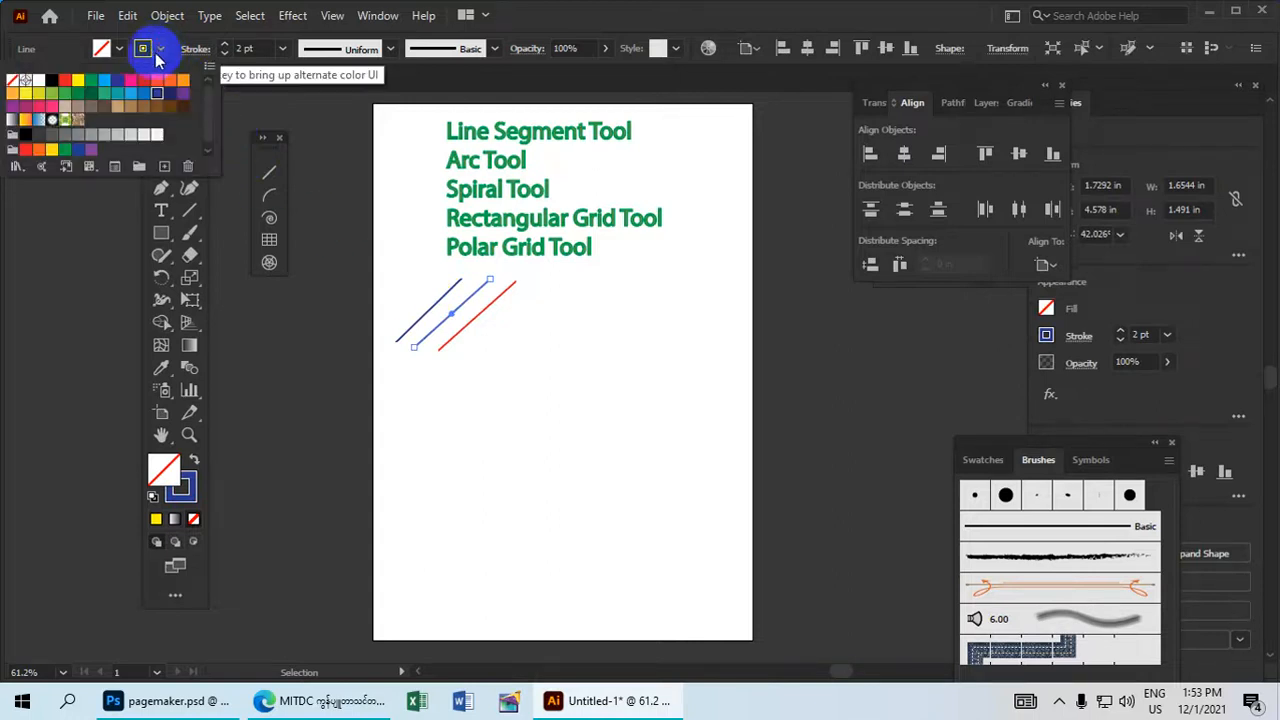
{"action": "left_click", "coordinate": [131, 90]}
{"action": "left_click", "coordinate": [343, 249]}
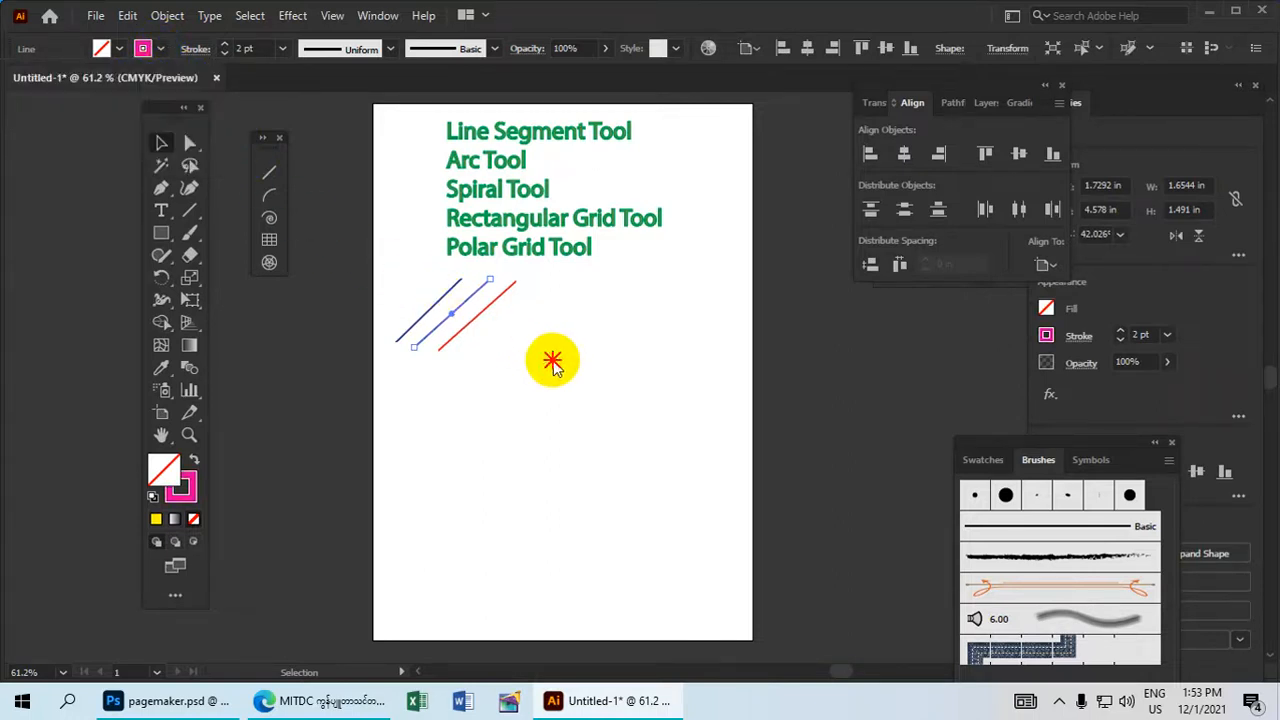
Change the stroke colour of the leftmost diagonal line to green and deselect it.
{"action": "left_click", "coordinate": [418, 295]}
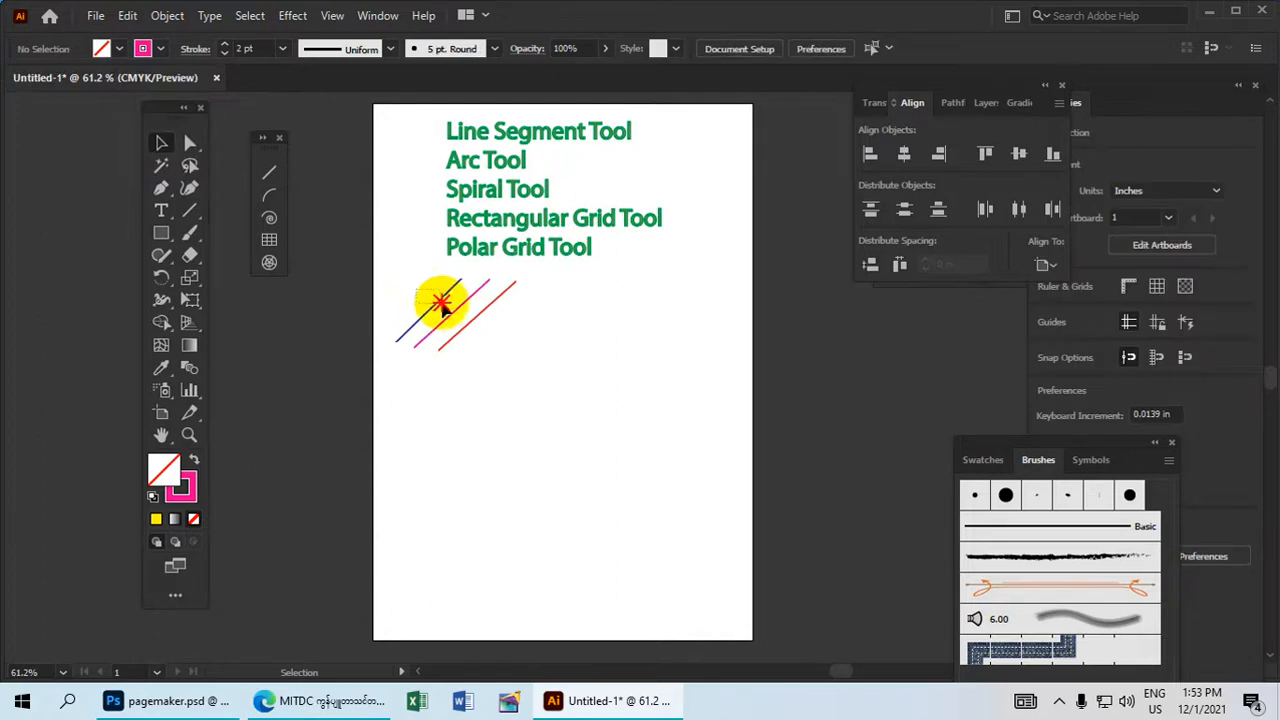
{"action": "left_click_drag", "start_coordinate": [447, 306], "coordinate": [449, 307]}
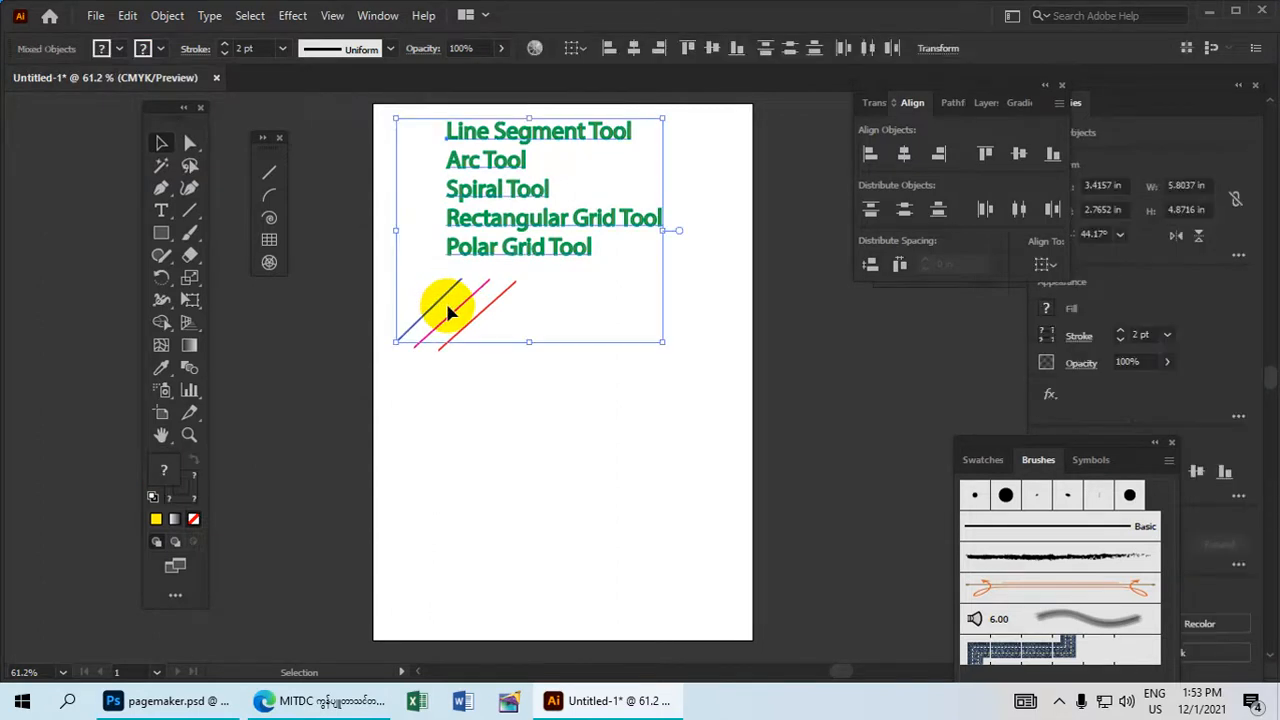
{"action": "left_click", "coordinate": [589, 398]}
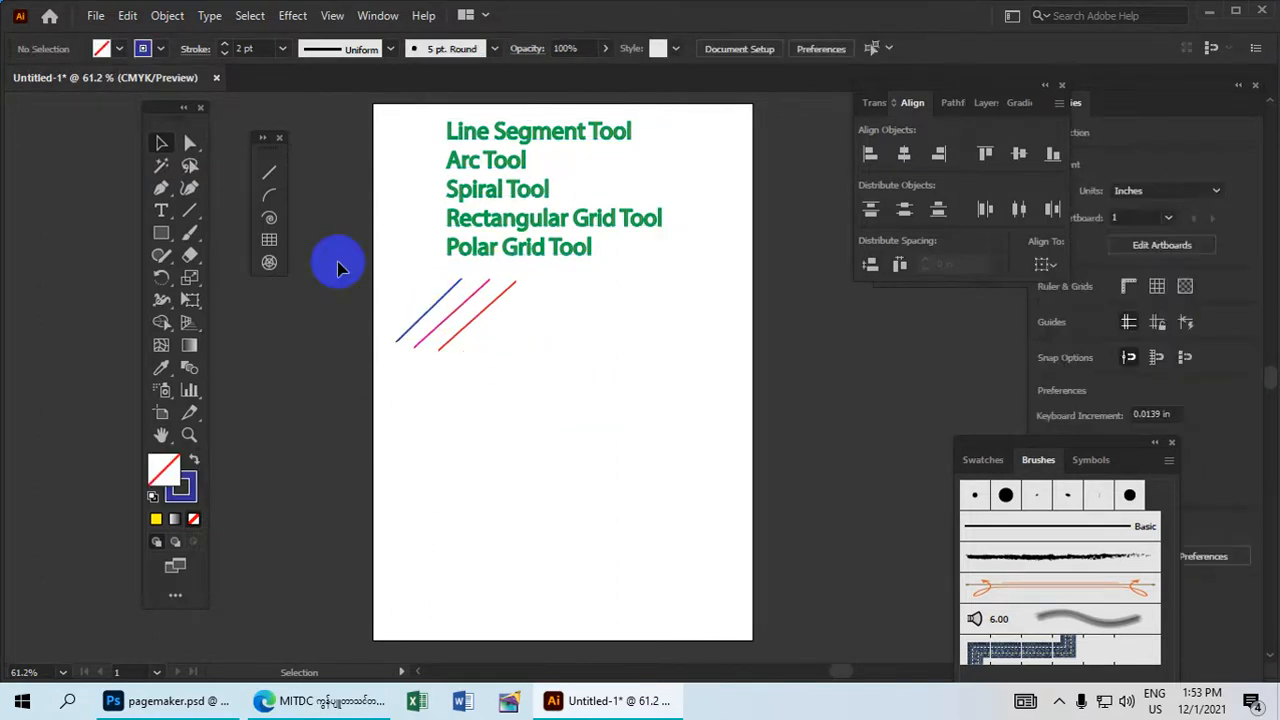
{"action": "left_click", "coordinate": [402, 333]}
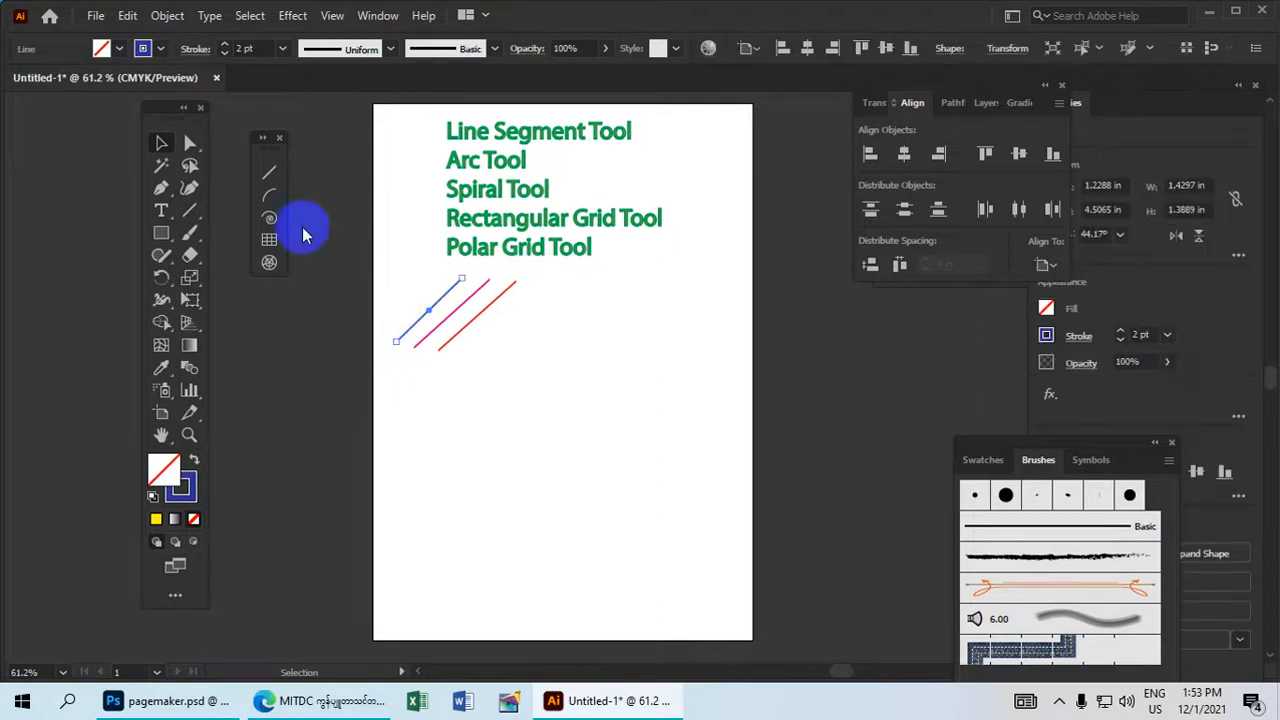
{"action": "left_click", "coordinate": [160, 50]}
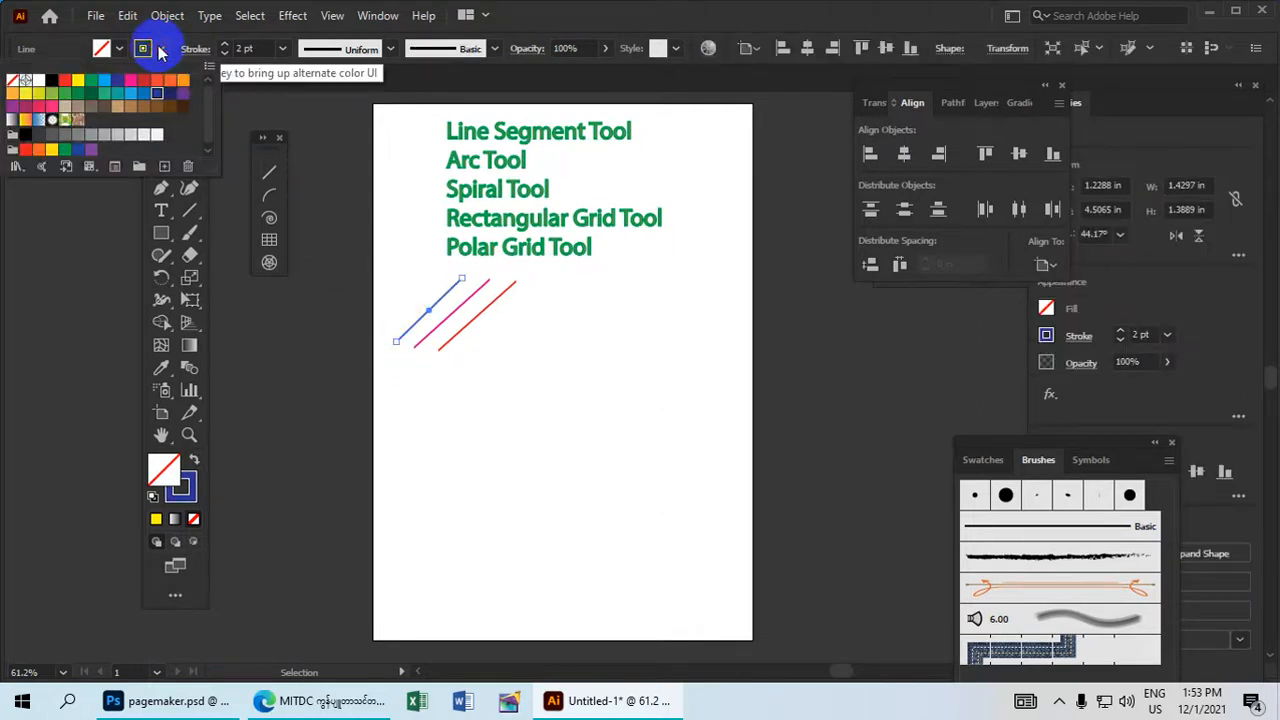
{"action": "left_click", "coordinate": [91, 93]}
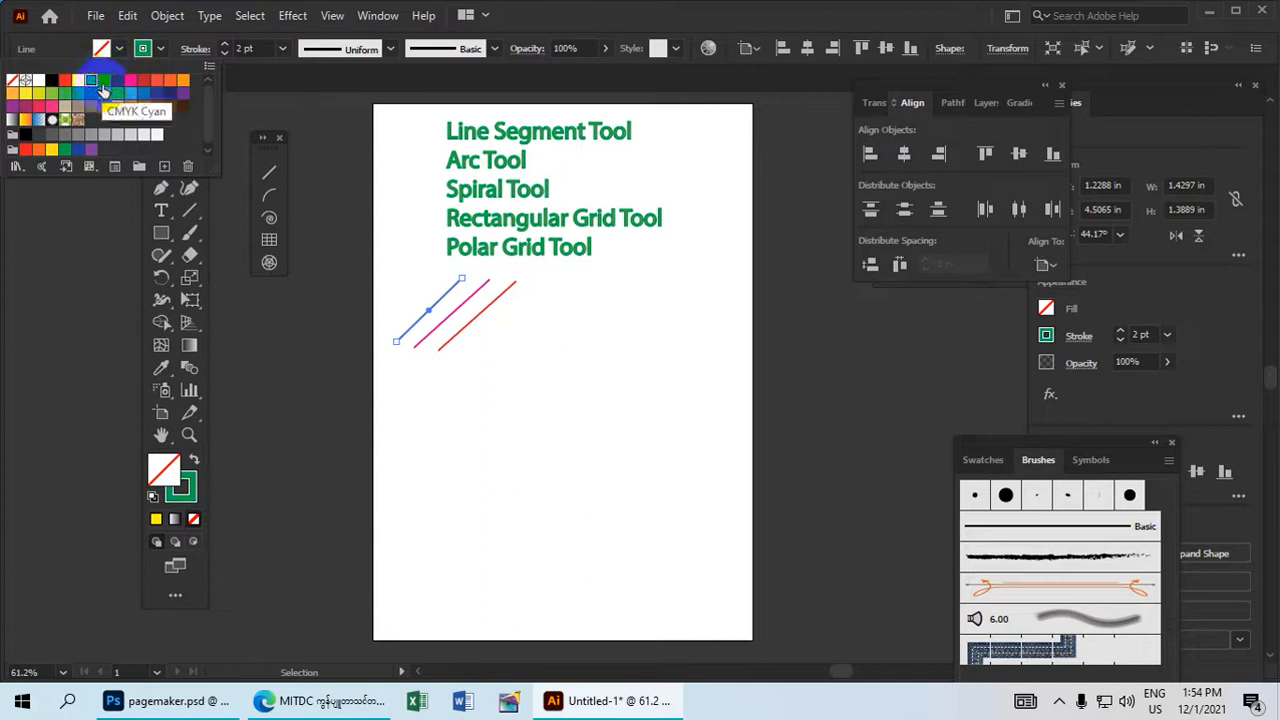
{"action": "left_click", "coordinate": [558, 443]}
{"action": "left_click", "coordinate": [517, 398]}
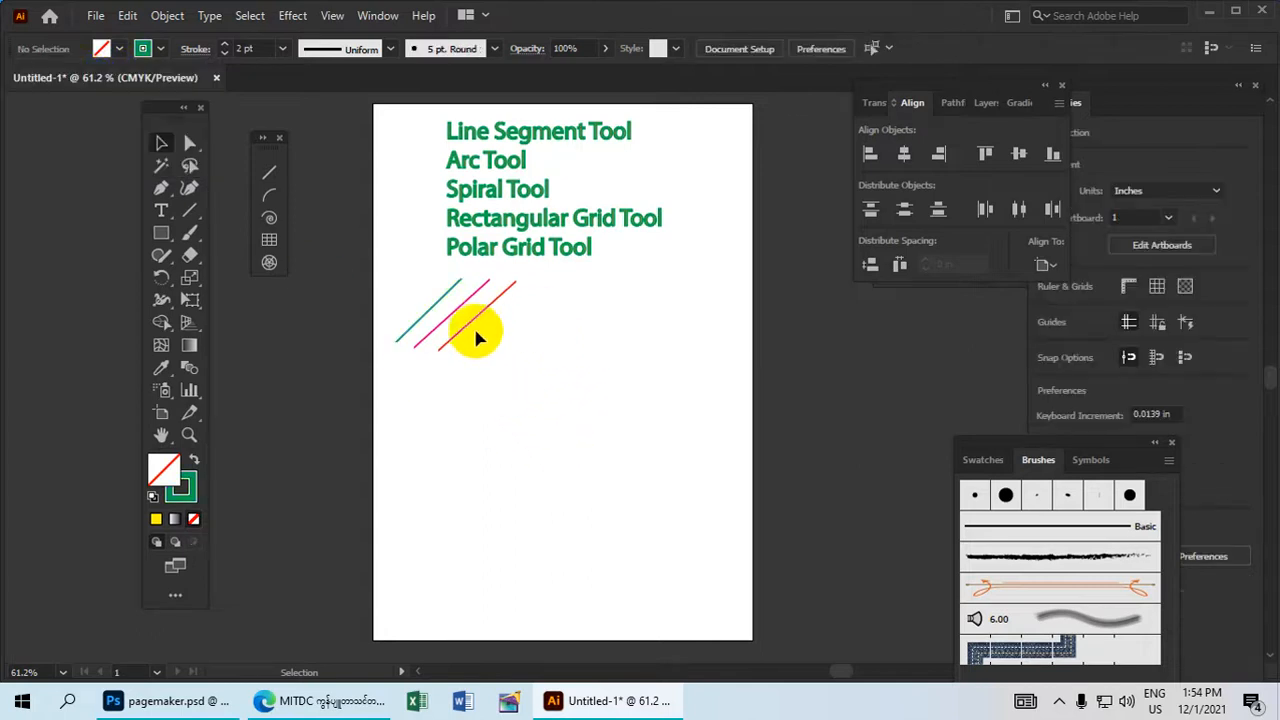
Draw two straight vertical lines, about 2.1 in and 3.5 in long, to the right of the diagonal lines.
{"action": "left_click", "coordinate": [272, 174]}
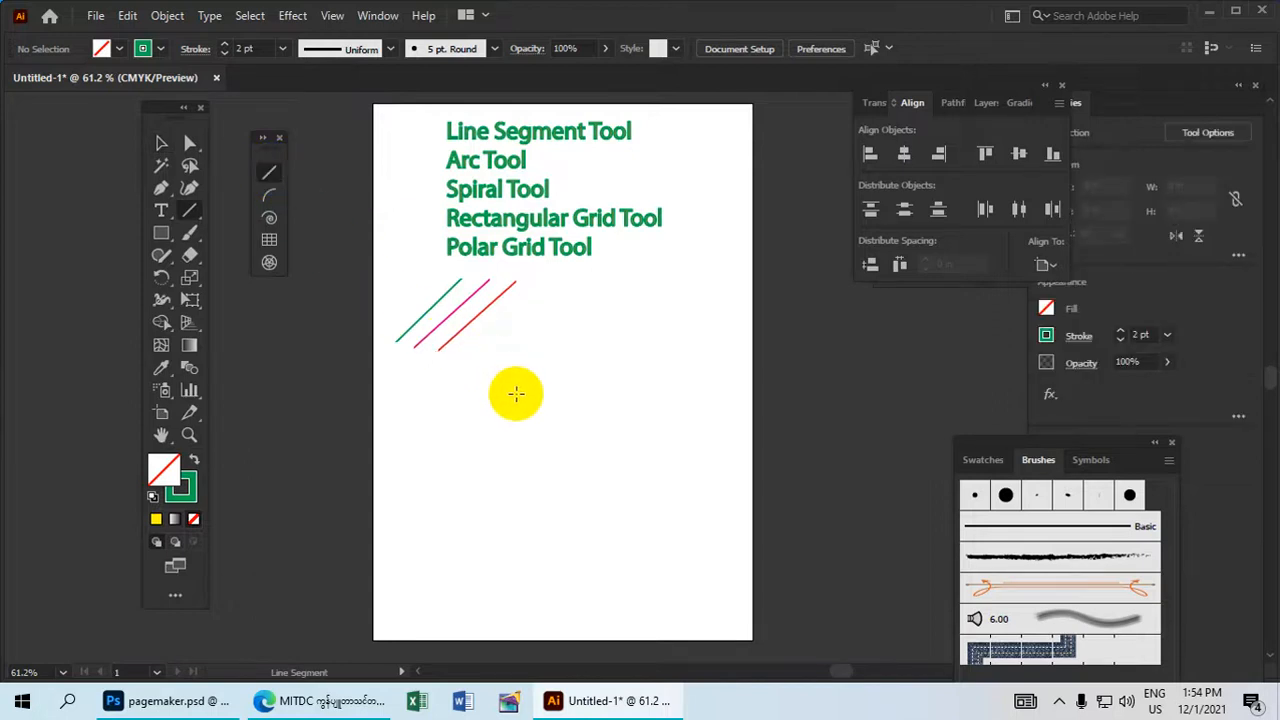
{"action": "left_click_drag", "start_coordinate": [533, 398], "coordinate": [533, 304]}
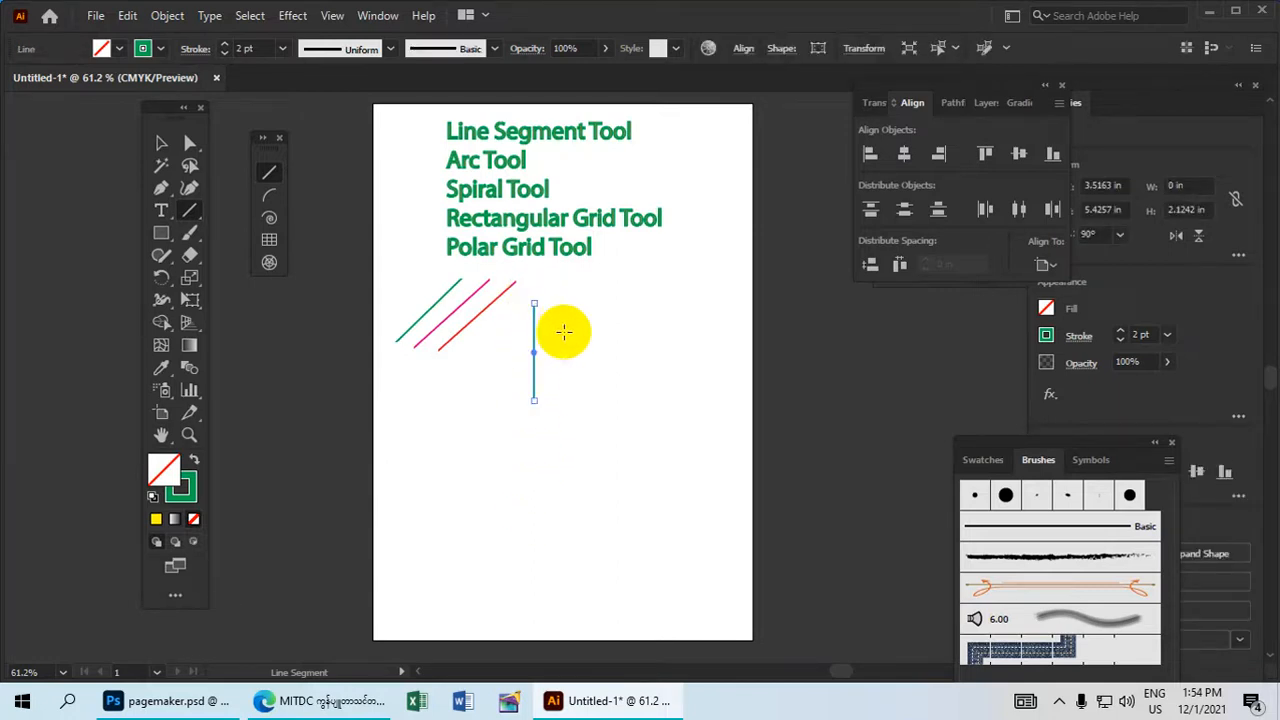
{"action": "left_click_drag", "start_coordinate": [588, 328], "coordinate": [586, 393]}
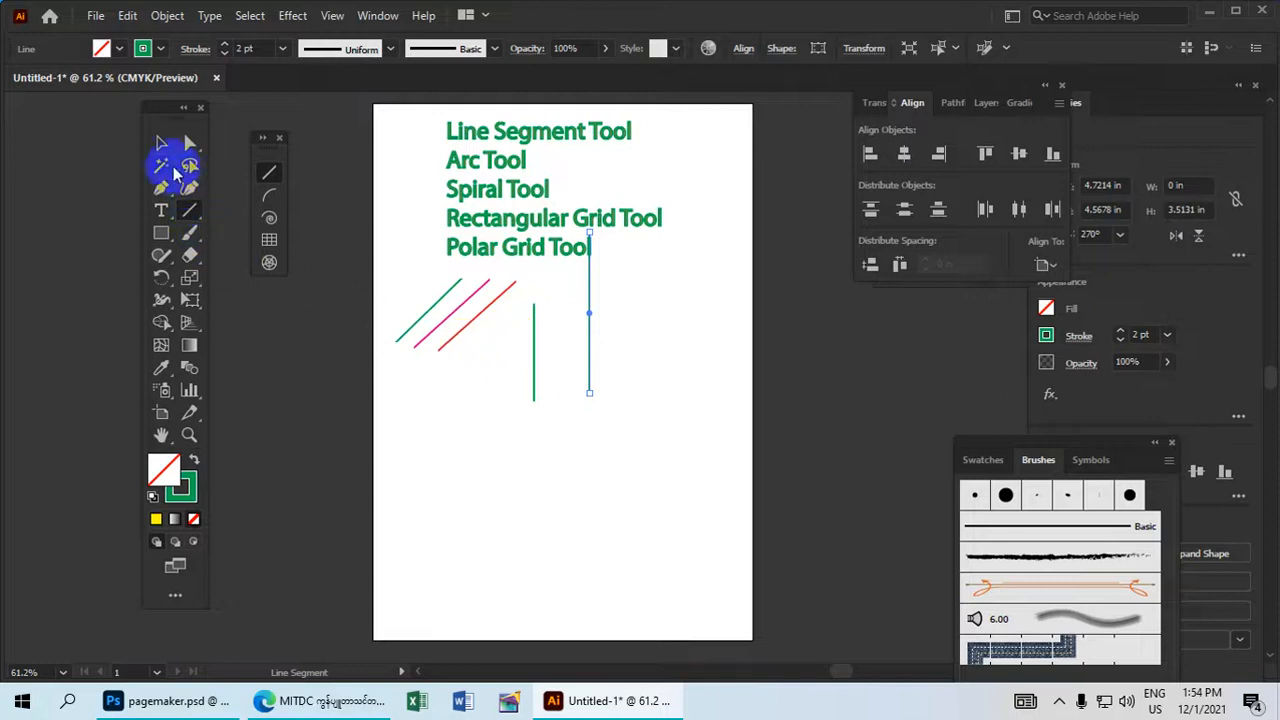
Change the stroke colour of the longer vertical line to purple and deselect it.
{"action": "left_click", "coordinate": [161, 143]}
{"action": "left_click_drag", "start_coordinate": [651, 371], "coordinate": [588, 370]}
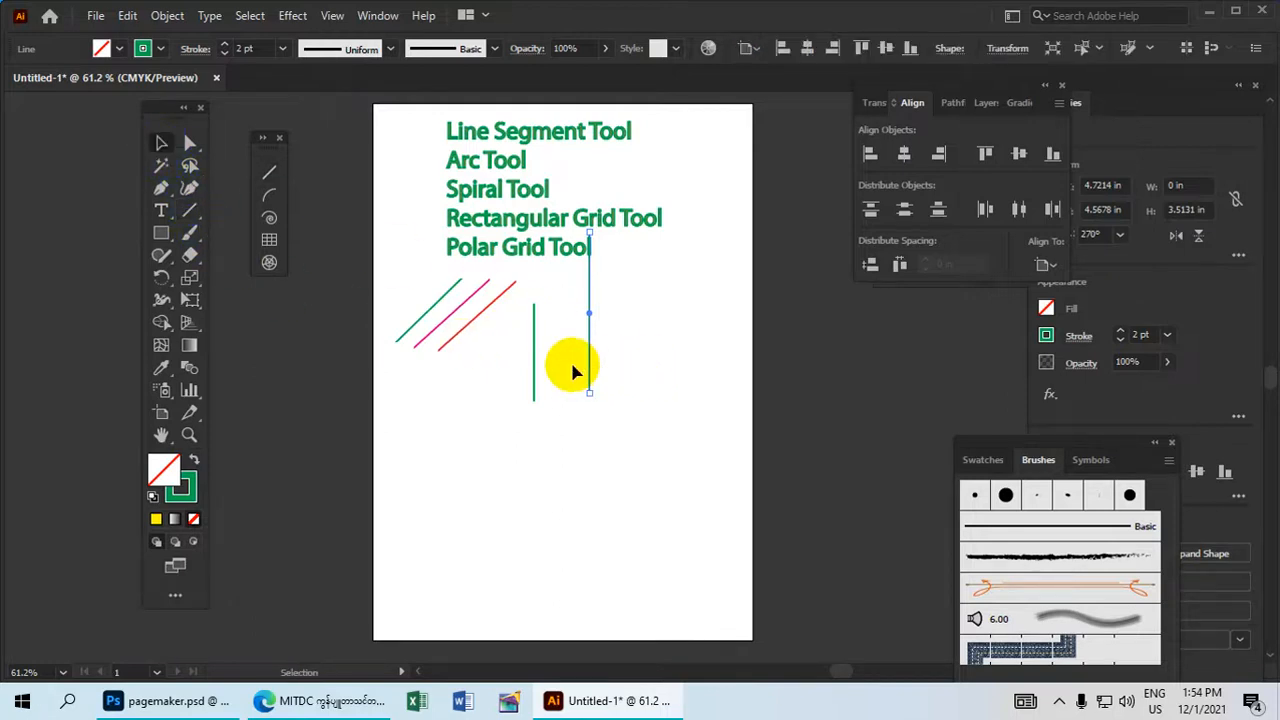
{"action": "left_click", "coordinate": [162, 50]}
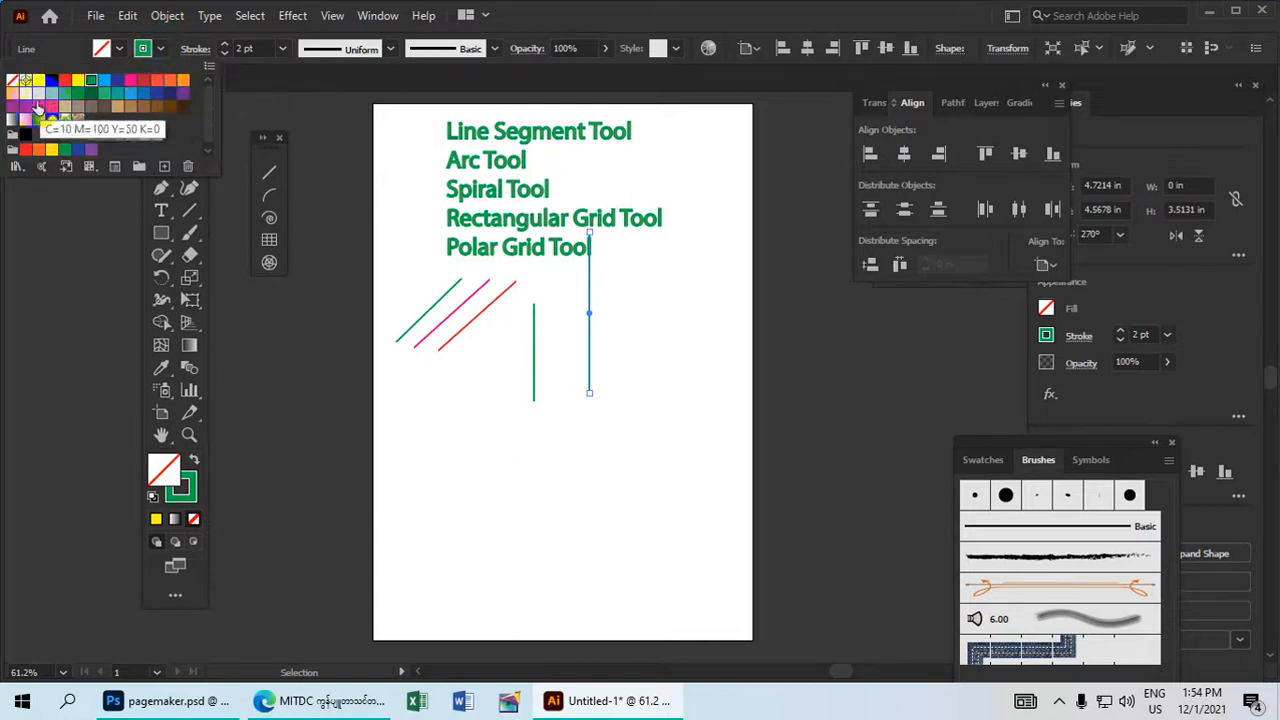
{"action": "left_click", "coordinate": [185, 102]}
{"action": "left_click", "coordinate": [643, 380]}
{"action": "left_click_drag", "start_coordinate": [662, 360], "coordinate": [566, 307]}
{"action": "left_click", "coordinate": [565, 312]}
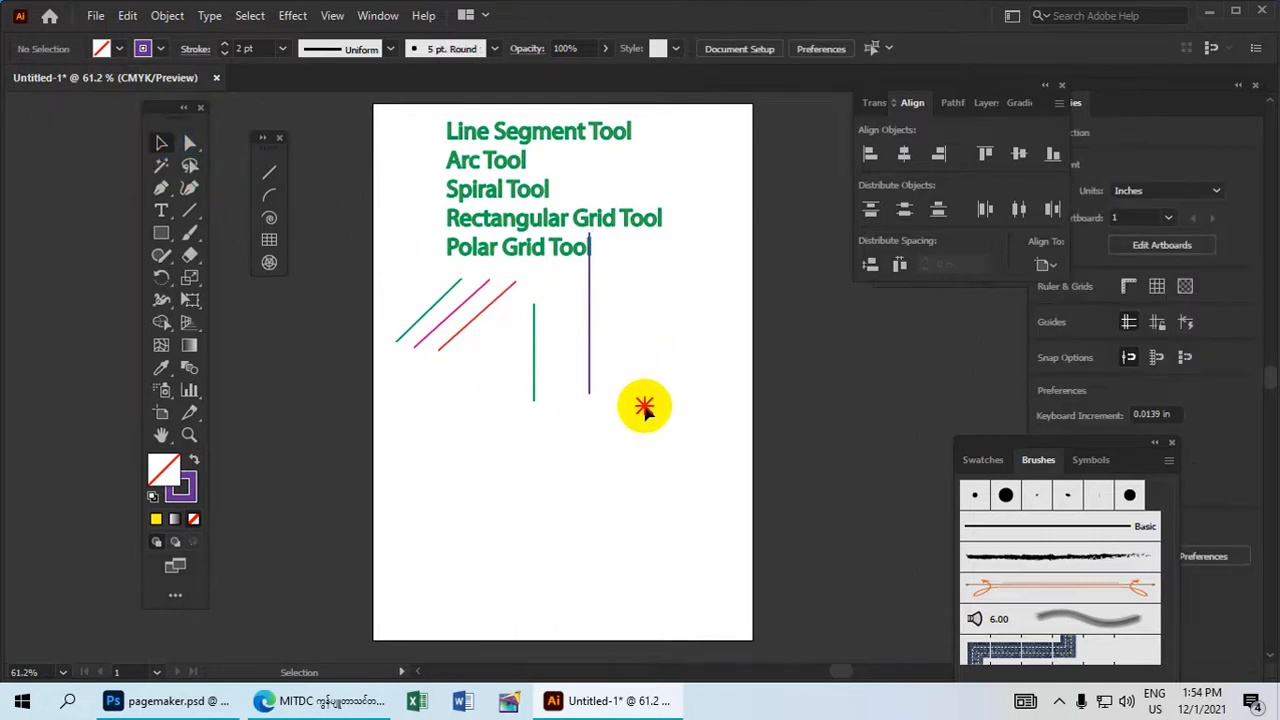
Move both vertical lines up beside the tool-name list, near the artboard's right edge.
{"action": "left_click", "coordinate": [590, 318]}
{"action": "left_click_drag", "start_coordinate": [591, 316], "coordinate": [727, 215]}
{"action": "left_click", "coordinate": [531, 352]}
{"action": "left_click_drag", "start_coordinate": [534, 352], "coordinate": [695, 210]}
Select the three diagonal lines together and group them.
{"action": "left_click", "coordinate": [516, 345]}
{"action": "left_click_drag", "start_coordinate": [515, 340], "coordinate": [398, 294]}
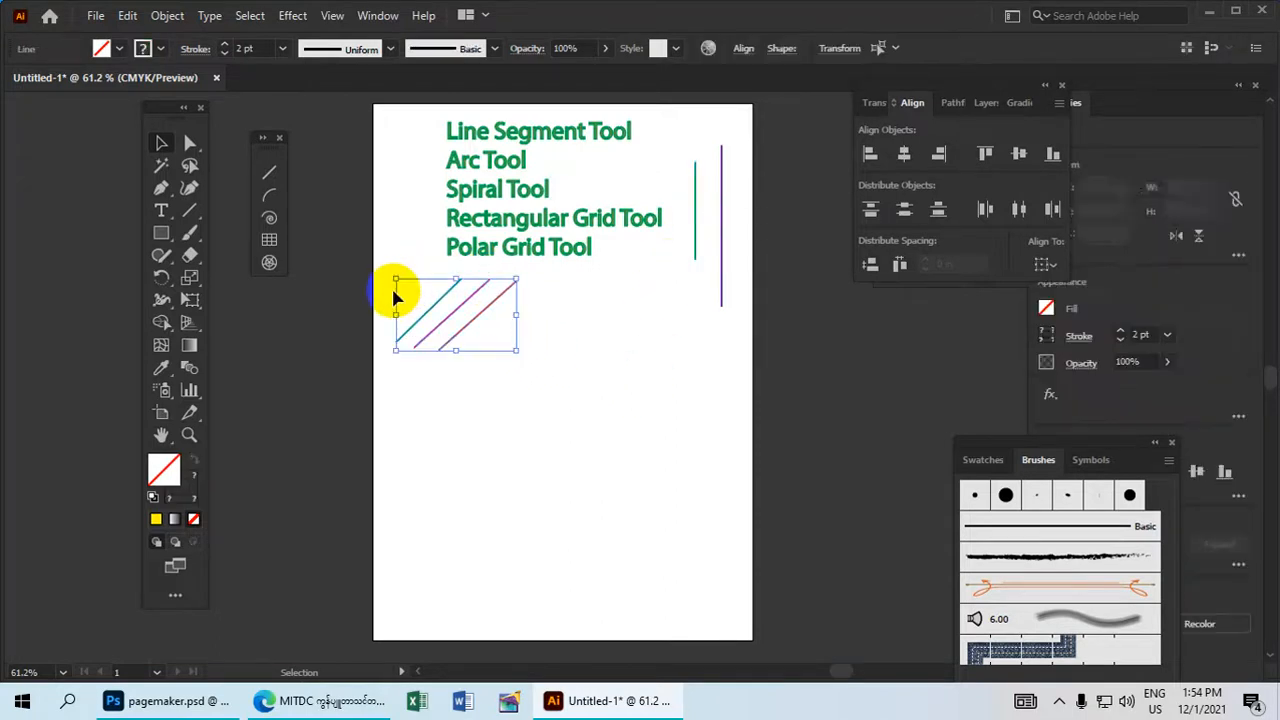
{"action": "left_click", "coordinate": [546, 380]}
{"action": "left_click_drag", "start_coordinate": [538, 383], "coordinate": [400, 306]}
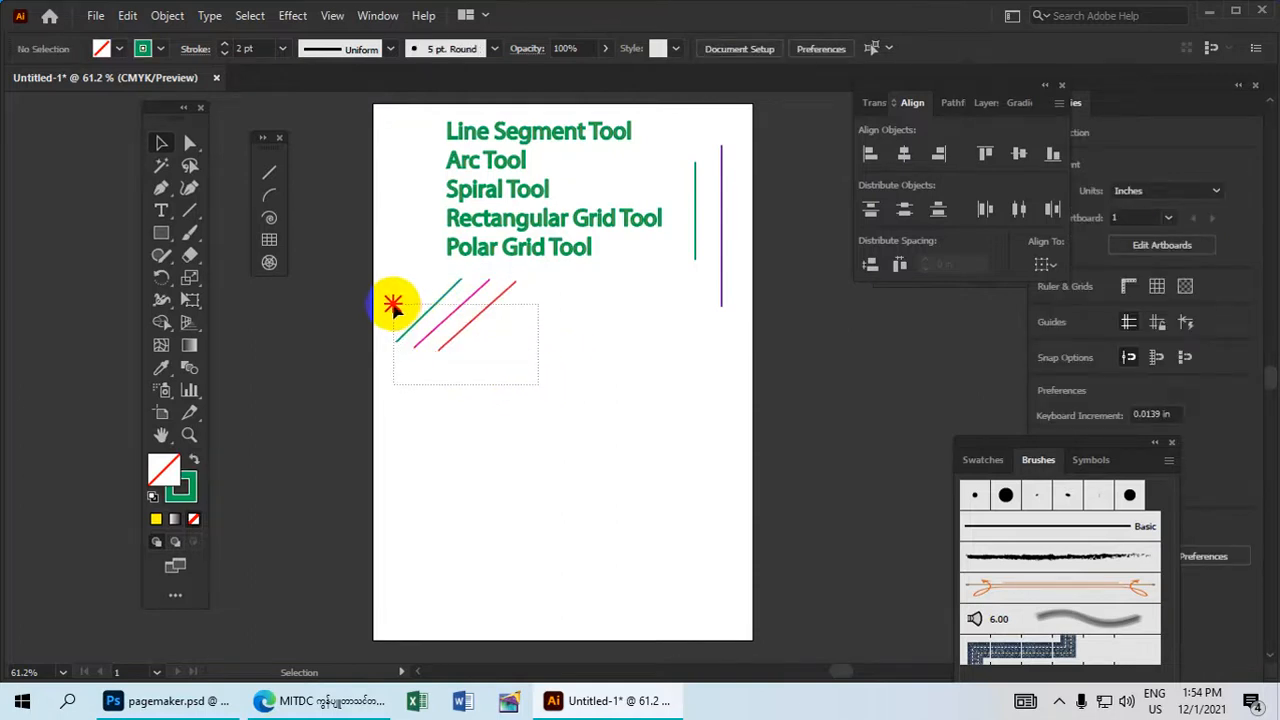
{"action": "left_click_drag", "start_coordinate": [392, 305], "coordinate": [393, 306]}
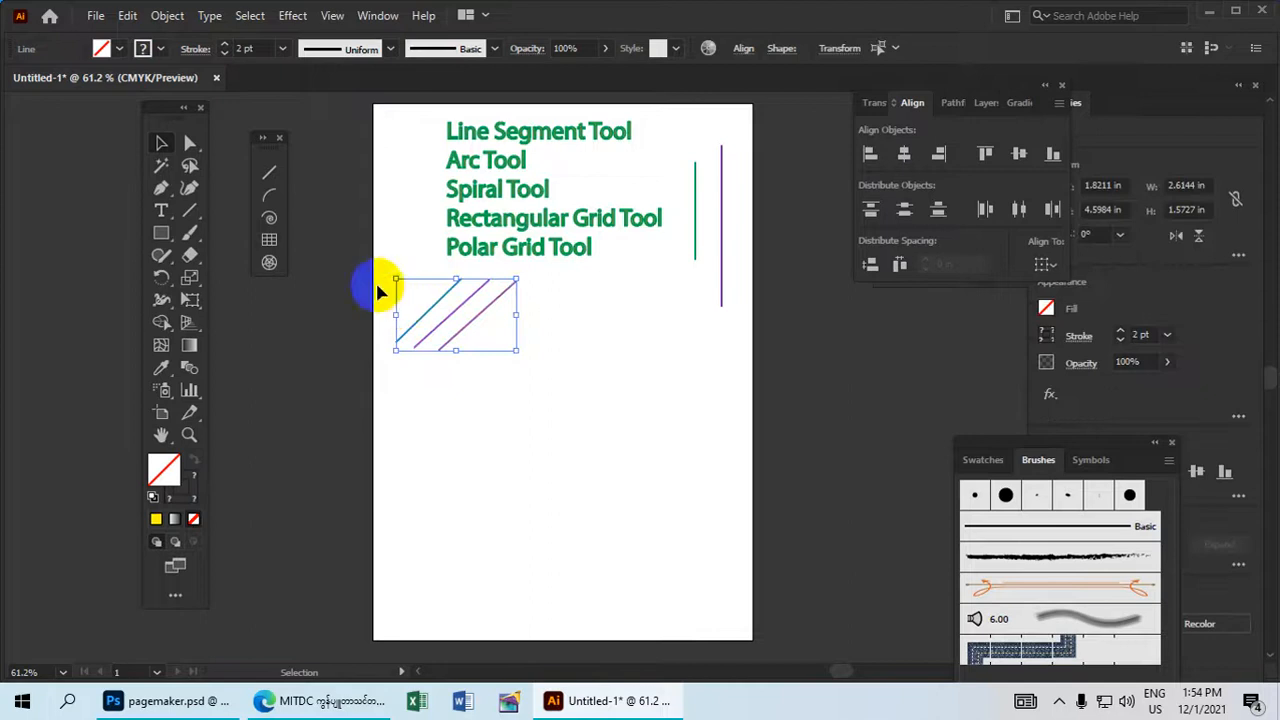
{"action": "left_click", "coordinate": [168, 16]}
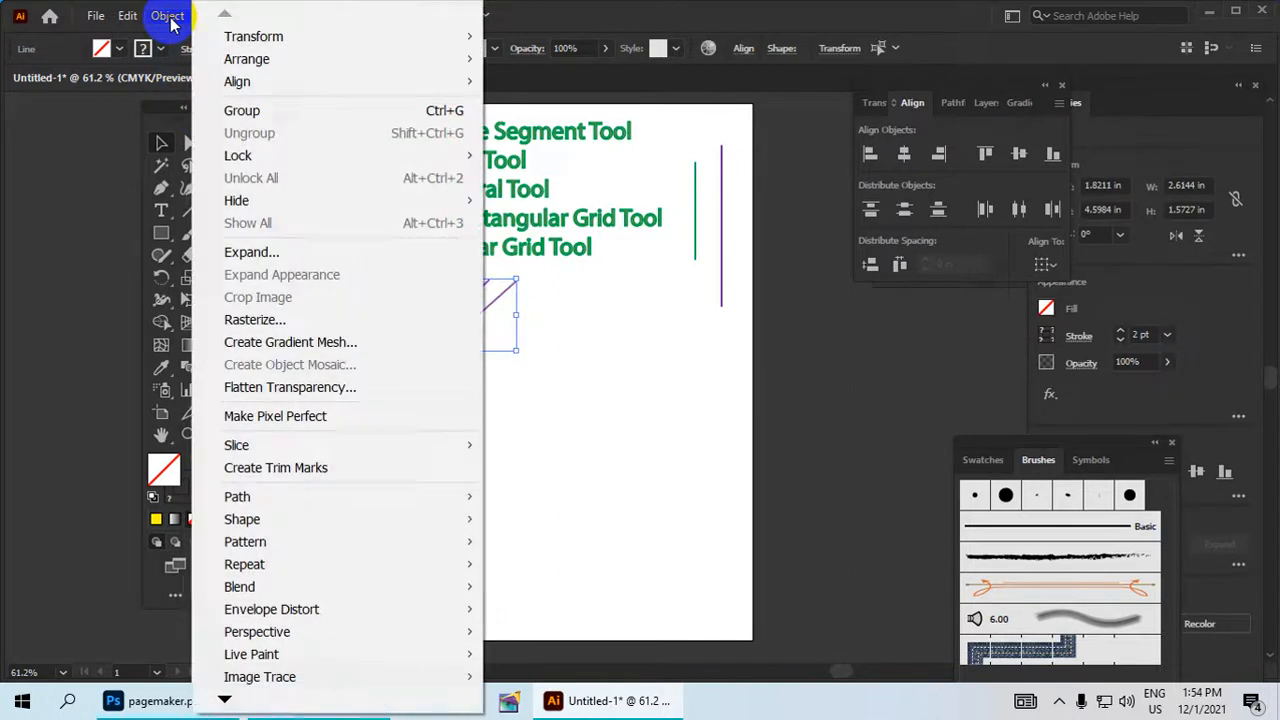
{"action": "left_click", "coordinate": [261, 110]}
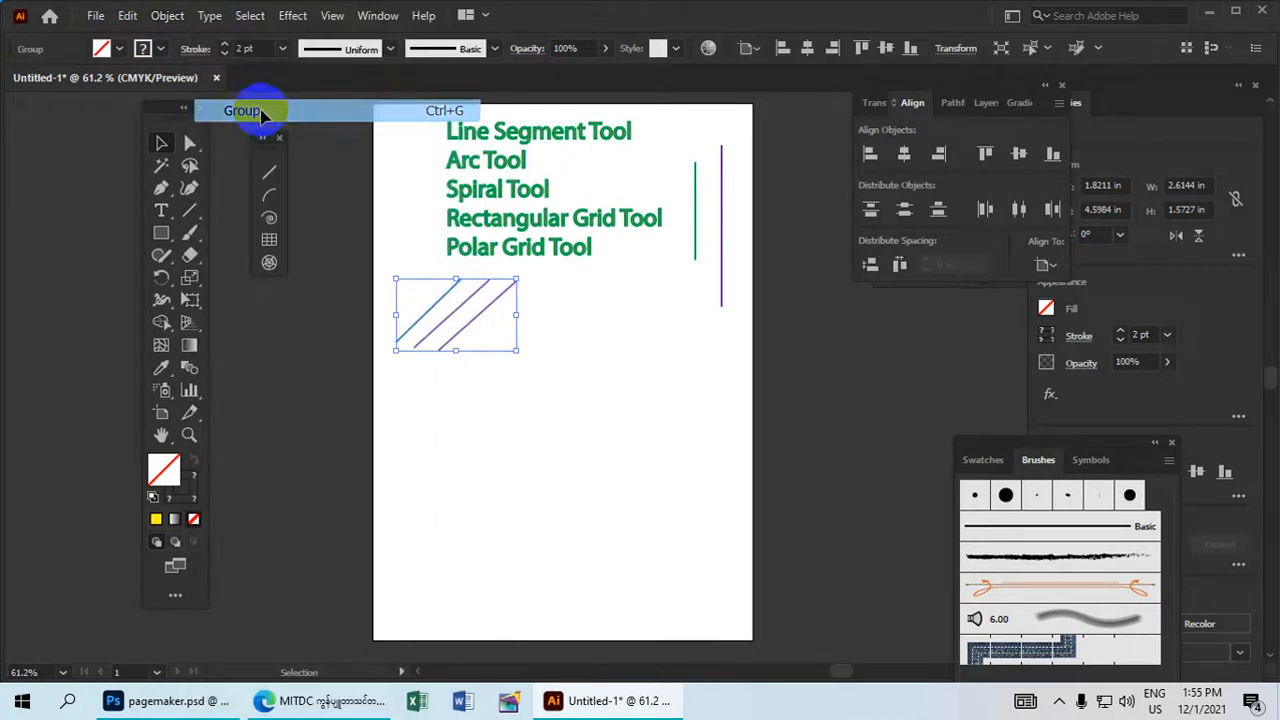
Move the grouped diagonal lines up and right, beside the end of the "Polar Grid Tool" text.
{"action": "left_click", "coordinate": [455, 313]}
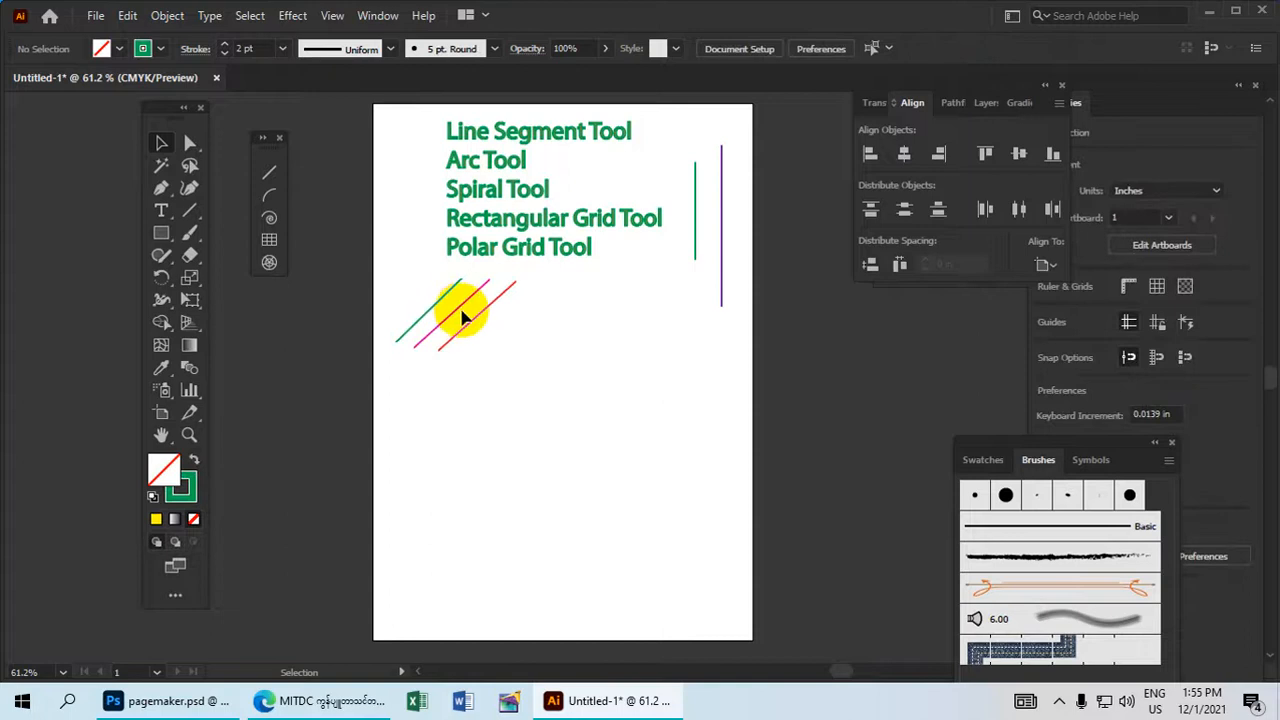
{"action": "left_click", "coordinate": [472, 320]}
{"action": "left_click_drag", "start_coordinate": [481, 318], "coordinate": [646, 287]}
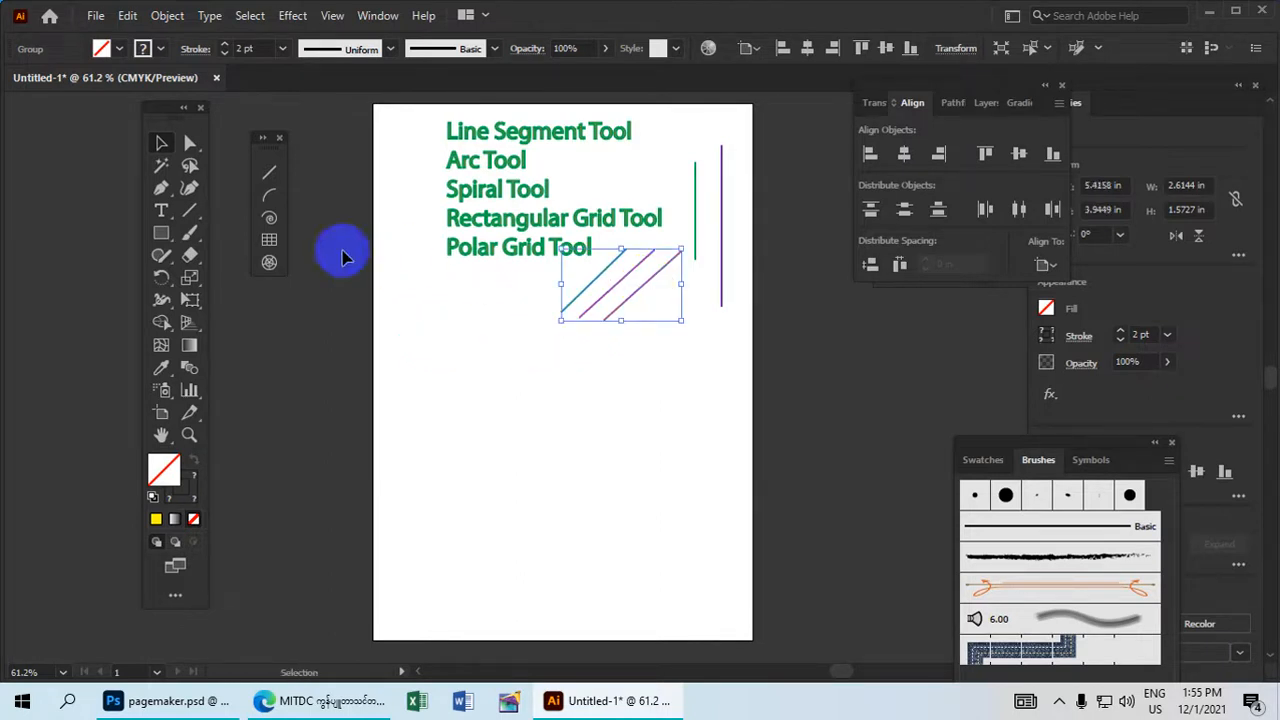
Draw three green arcs side by side, each about 2.5 to 2.7 in high, on the lower part of the artboard with the Arc Tool.
{"action": "left_click", "coordinate": [273, 202]}
{"action": "left_click_drag", "start_coordinate": [431, 475], "coordinate": [493, 363]}
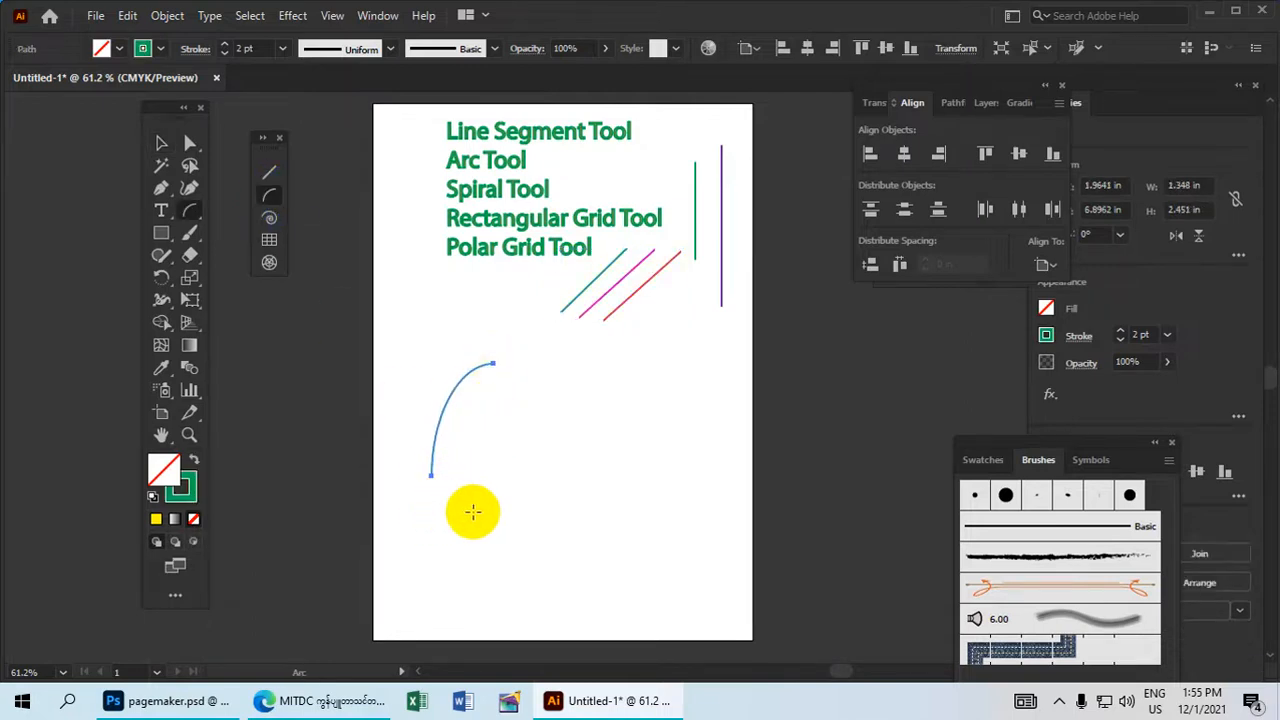
{"action": "mouse_move", "coordinate": [459, 497]}
{"action": "left_mouse_down"}
{"action": "mouse_move", "coordinate": [496, 398]}
{"action": "mouse_move", "coordinate": [526, 374]}
{"action": "mouse_move", "coordinate": [500, 489]}
{"action": "mouse_move", "coordinate": [526, 403]}
{"action": "mouse_move", "coordinate": [575, 380]}
{"action": "left_mouse_up"}
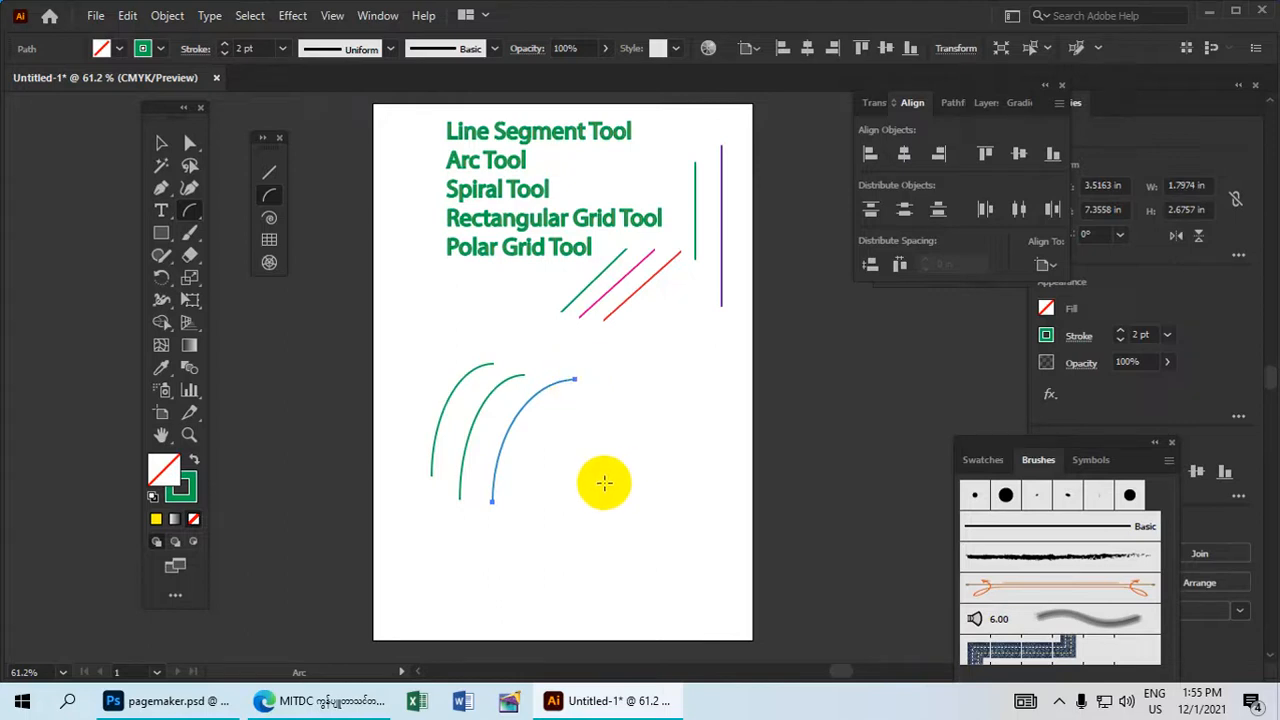
Change the stroke colour of the rightmost of the three green arcs to orange-red.
{"action": "left_click_drag", "start_coordinate": [599, 487], "coordinate": [618, 426]}
{"action": "key", "text": "ctrl+z"}
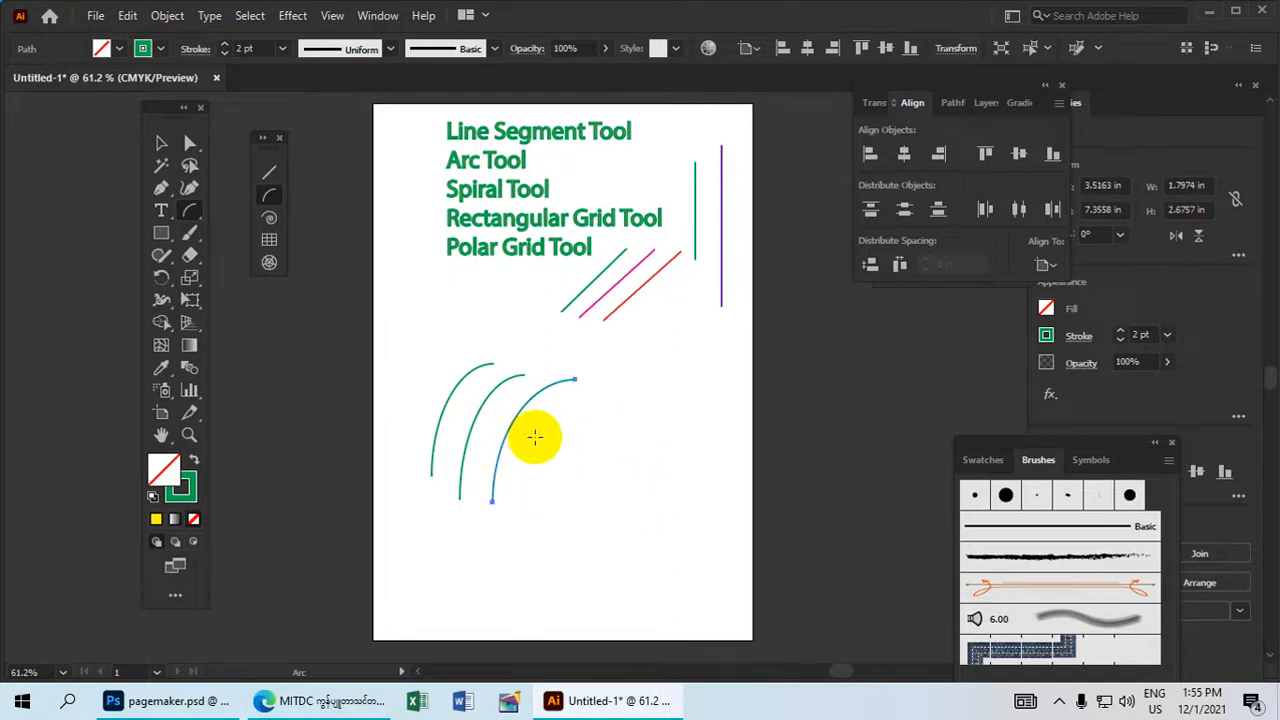
{"action": "left_click", "coordinate": [163, 148]}
{"action": "left_click", "coordinate": [625, 487]}
{"action": "left_click_drag", "start_coordinate": [617, 486], "coordinate": [500, 420]}
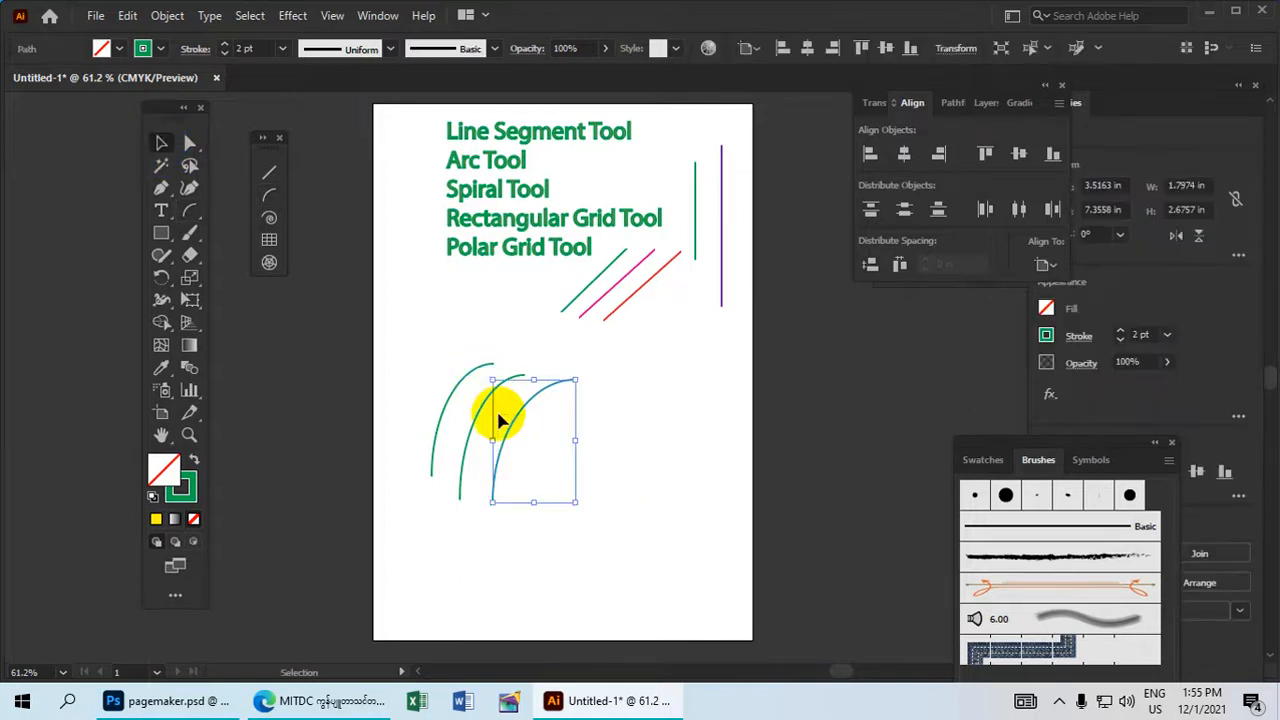
{"action": "left_click", "coordinate": [160, 48]}
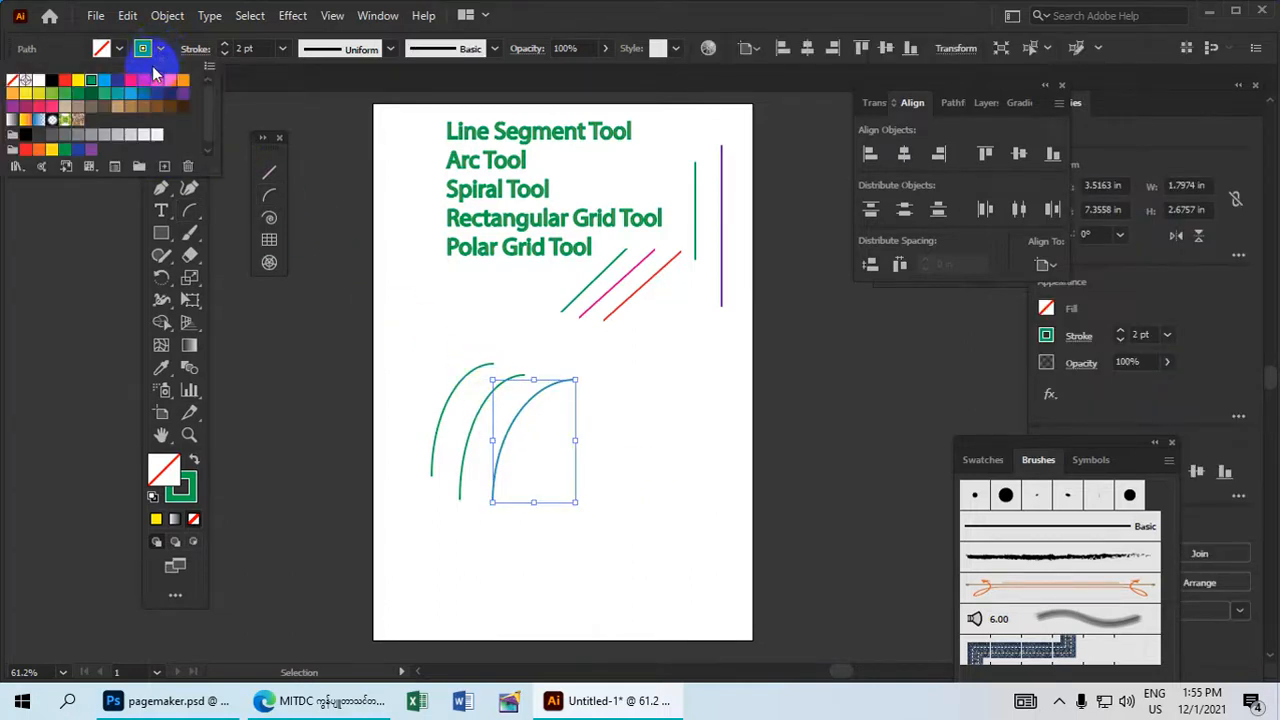
{"action": "left_click", "coordinate": [158, 82]}
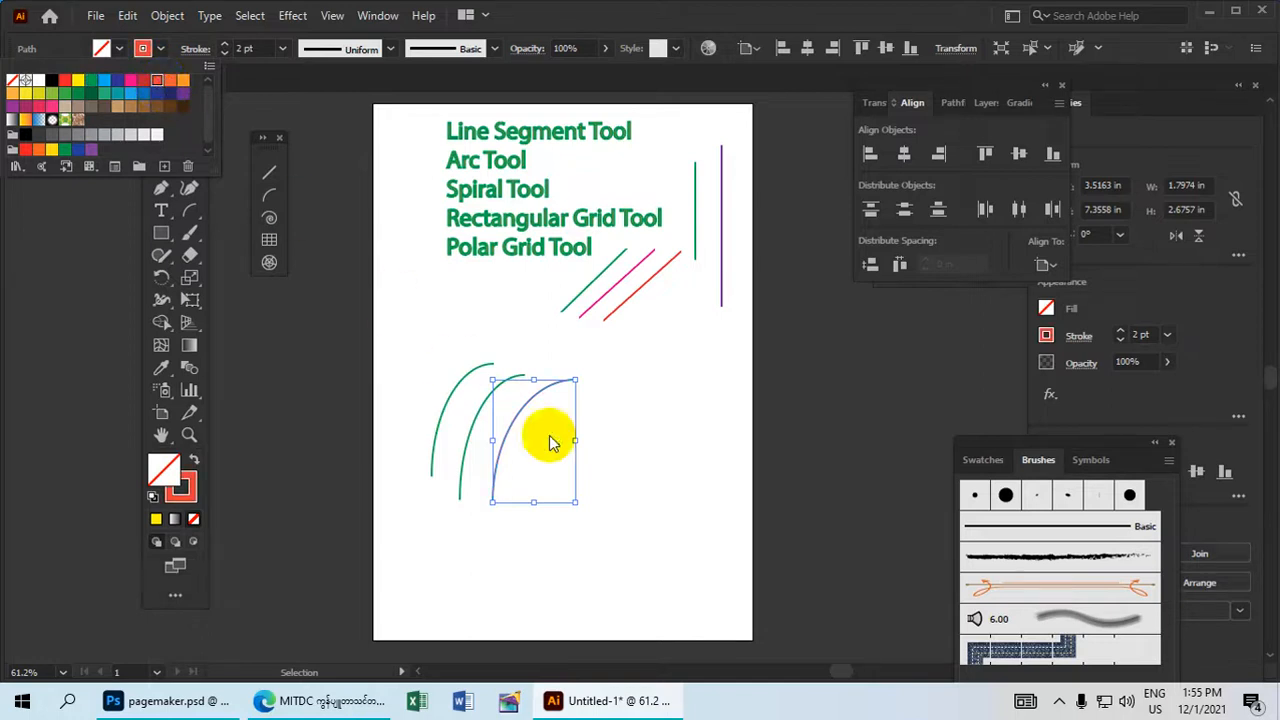
{"action": "left_click", "coordinate": [617, 449]}
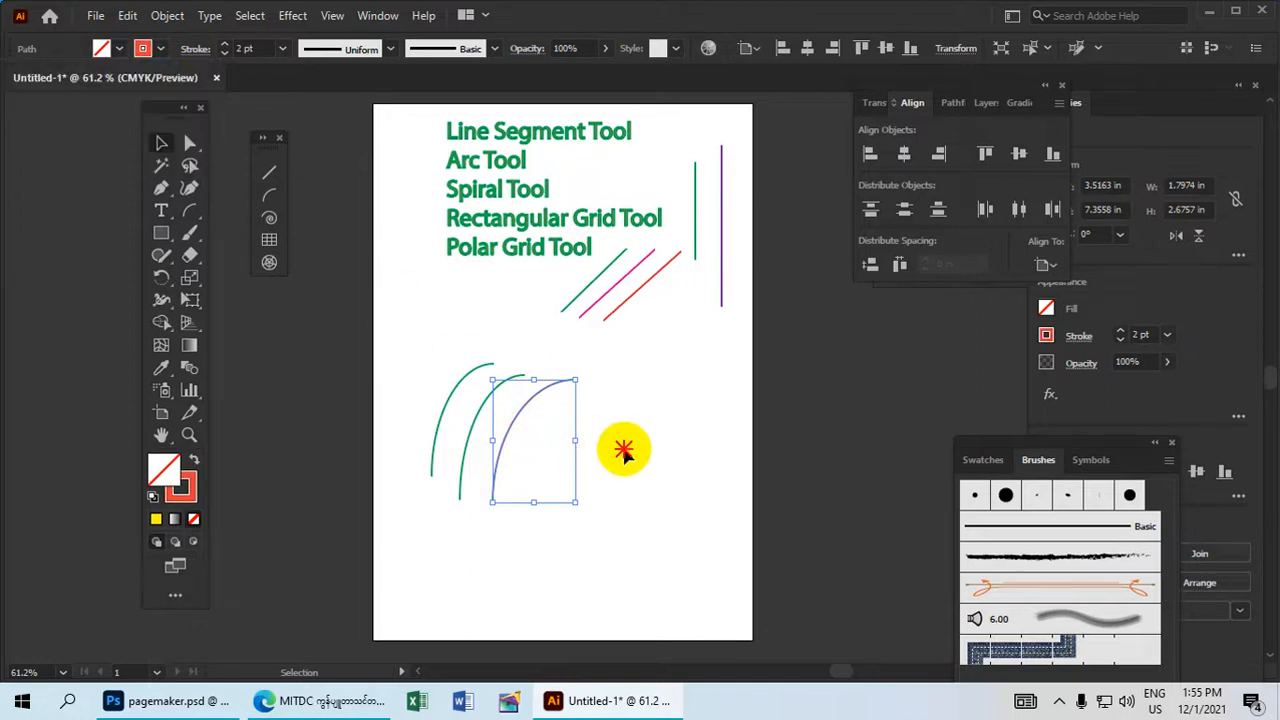
Change the middle arc's stroke to magenta and the leftmost arc's stroke to pink.
{"action": "left_click", "coordinate": [470, 413]}
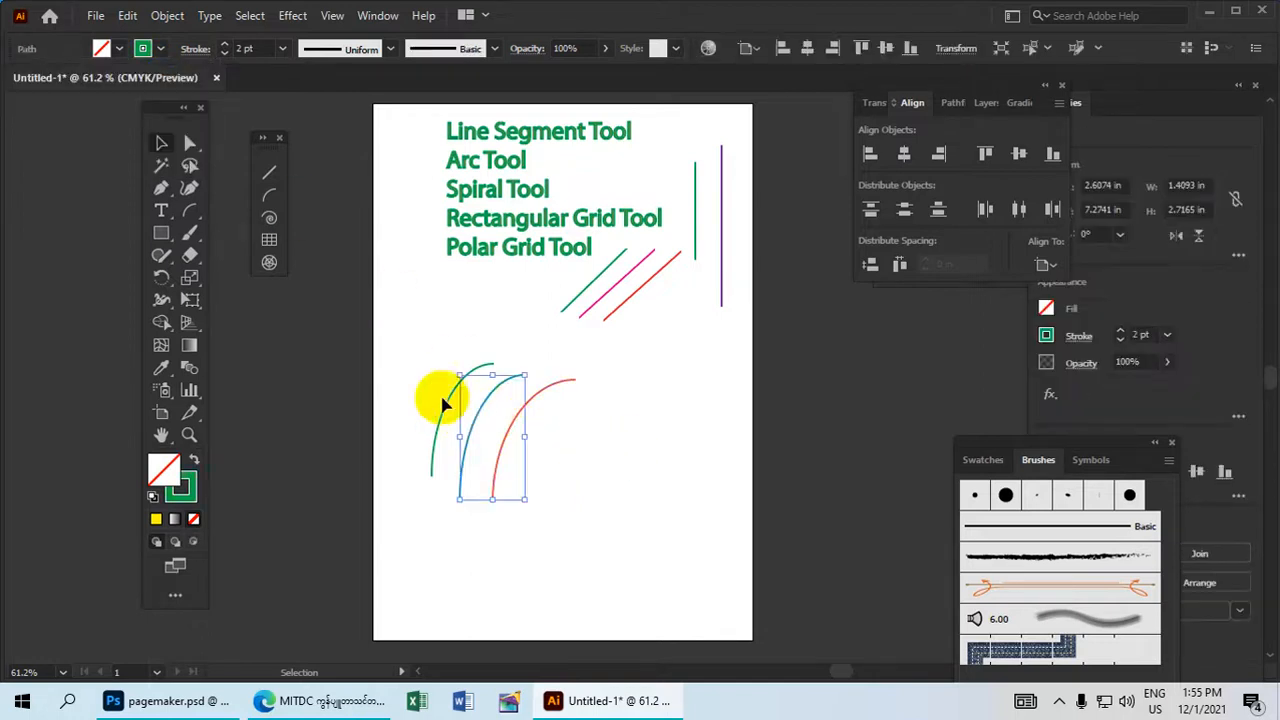
{"action": "left_click", "coordinate": [144, 48]}
{"action": "left_click", "coordinate": [132, 88]}
{"action": "left_click_drag", "start_coordinate": [414, 377], "coordinate": [441, 438]}
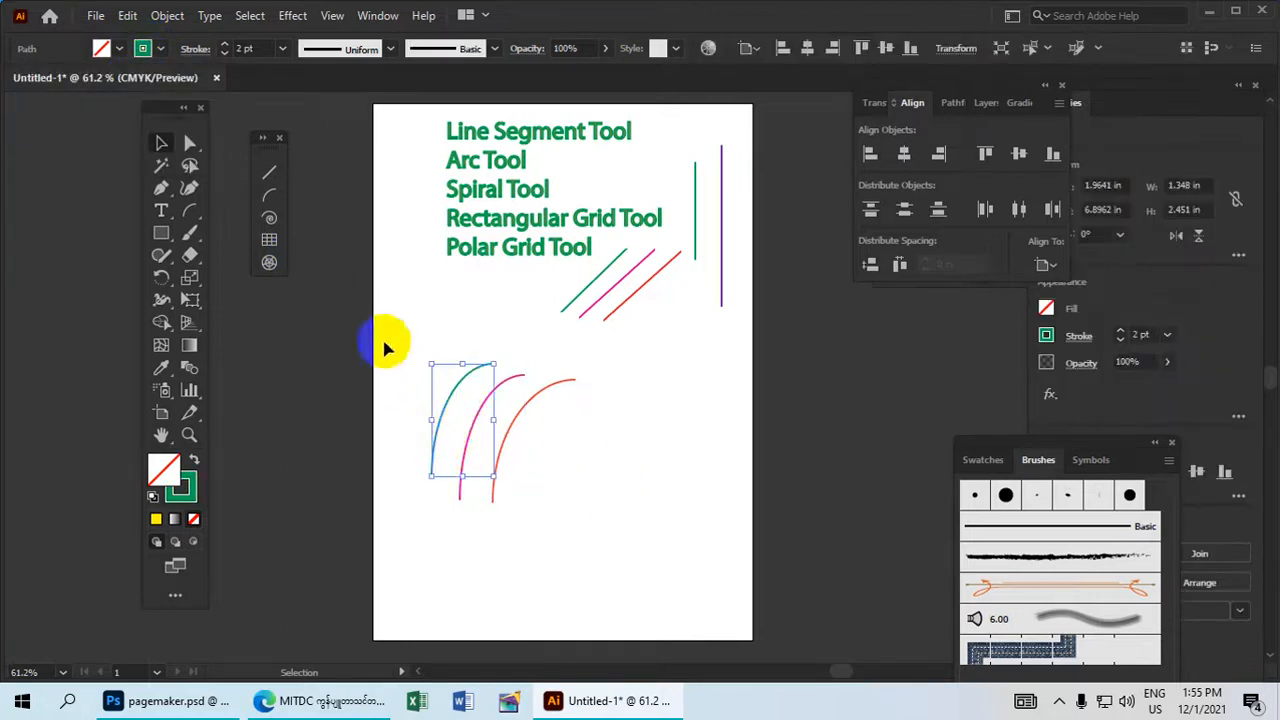
{"action": "left_click", "coordinate": [146, 50]}
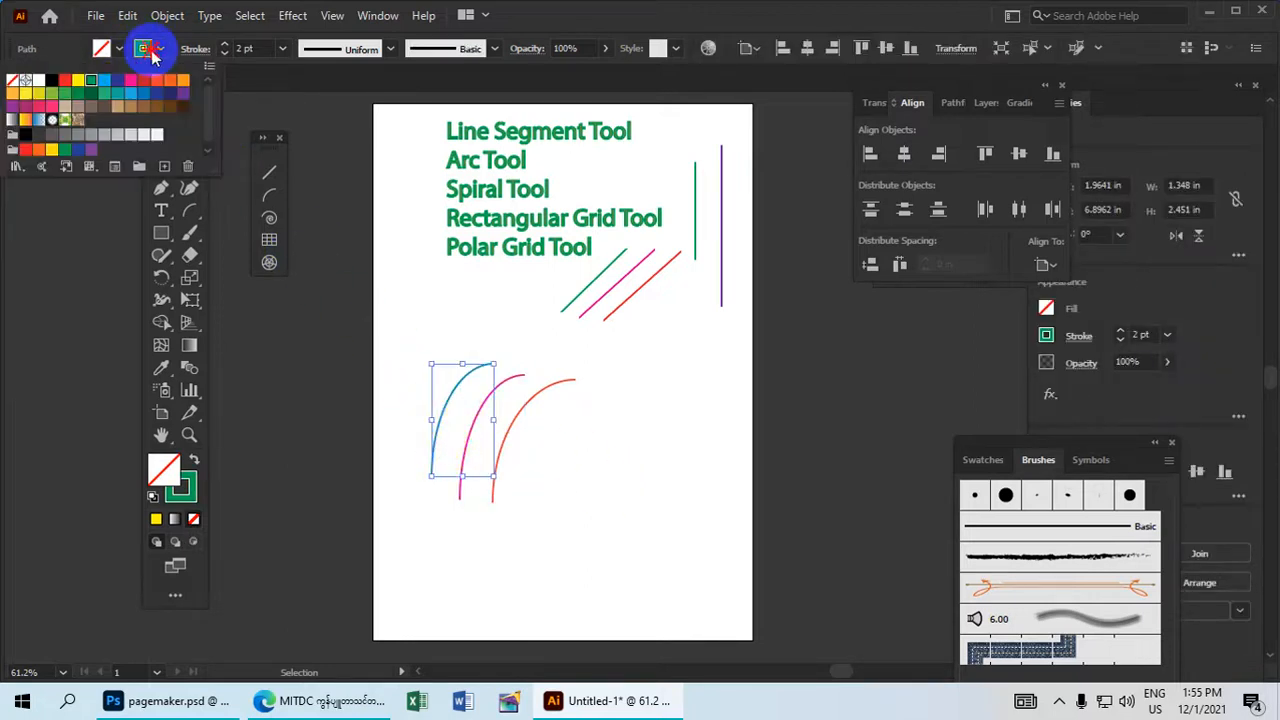
{"action": "left_click", "coordinate": [52, 108]}
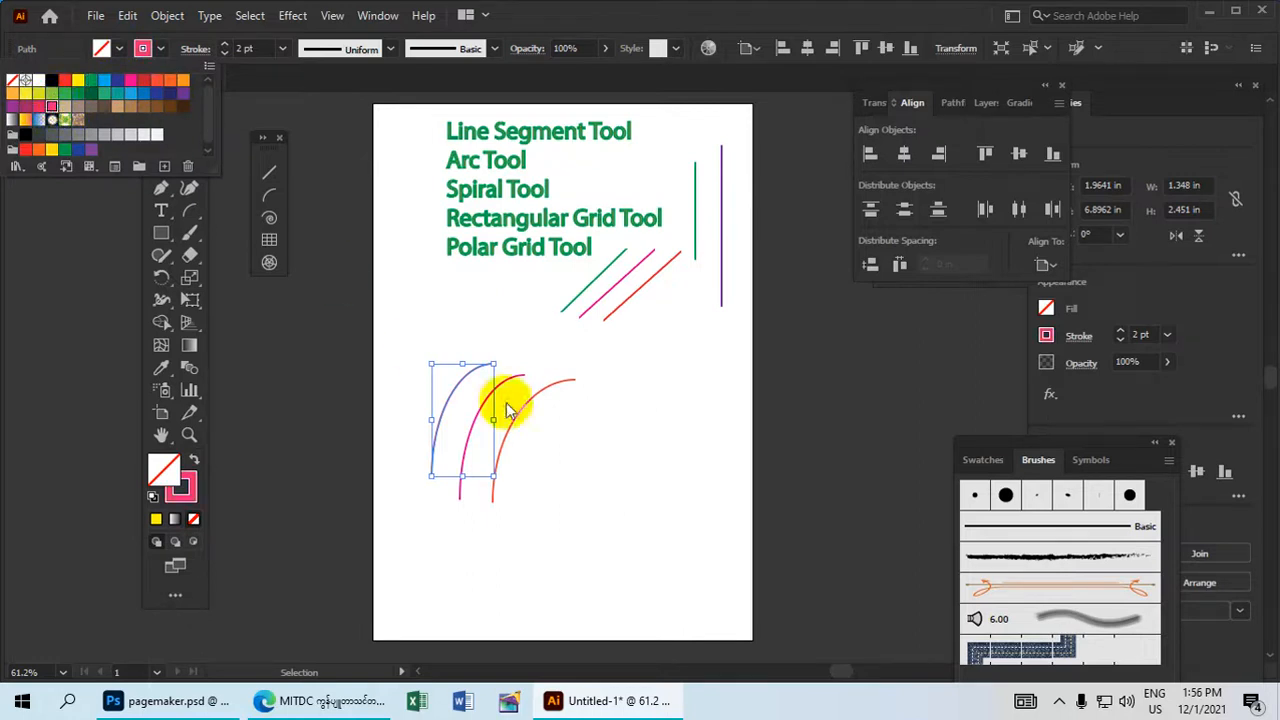
{"action": "left_click", "coordinate": [629, 484]}
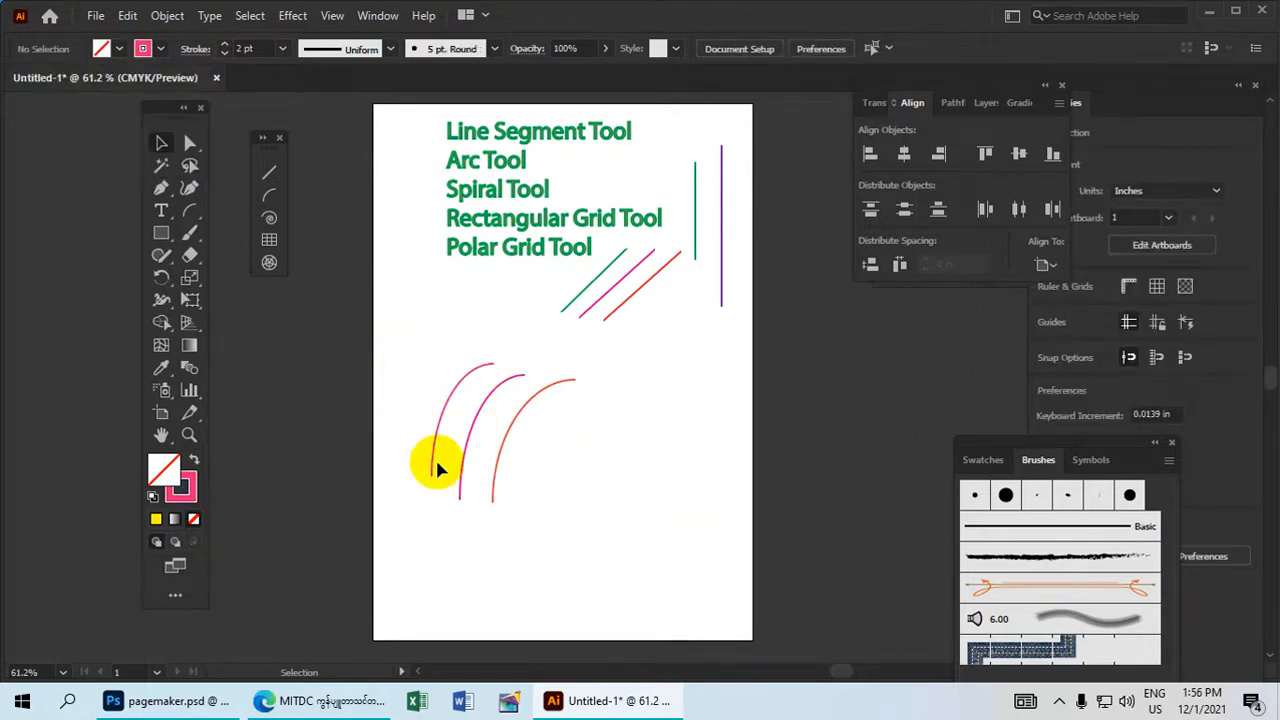
Select the three recoloured arcs together and group them.
{"action": "left_click_drag", "start_coordinate": [578, 493], "coordinate": [450, 388]}
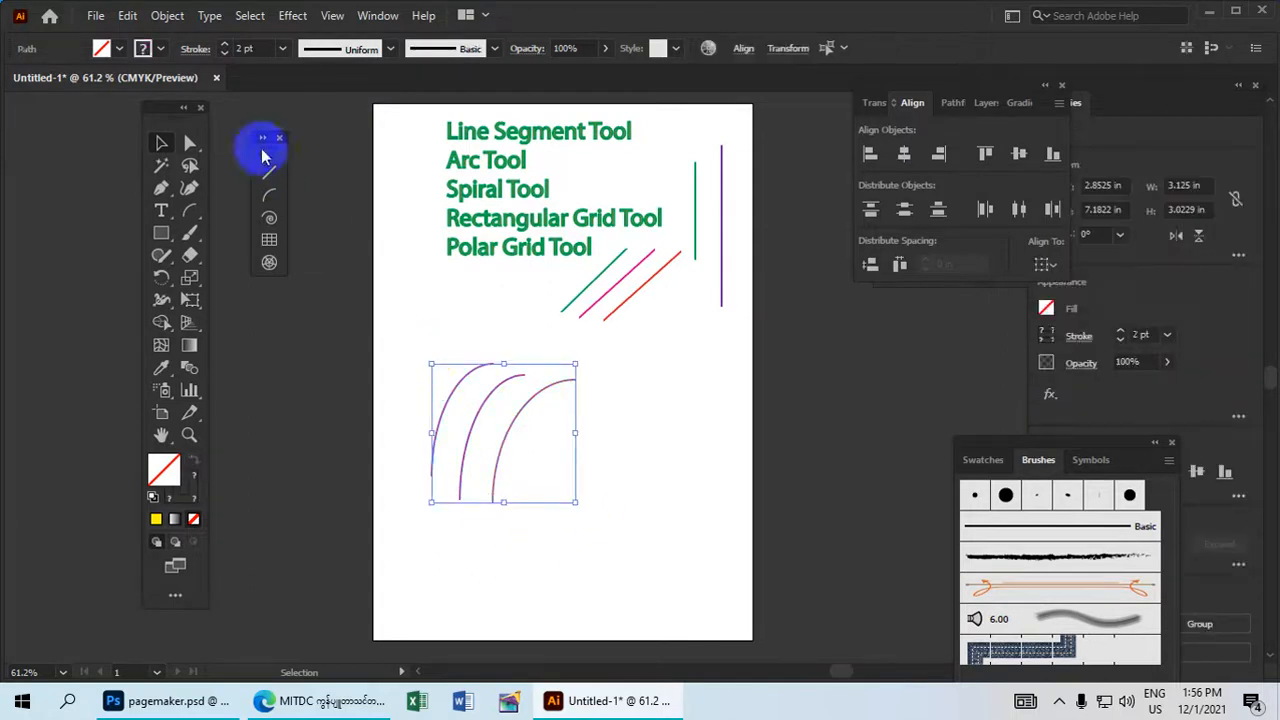
{"action": "left_click", "coordinate": [167, 15]}
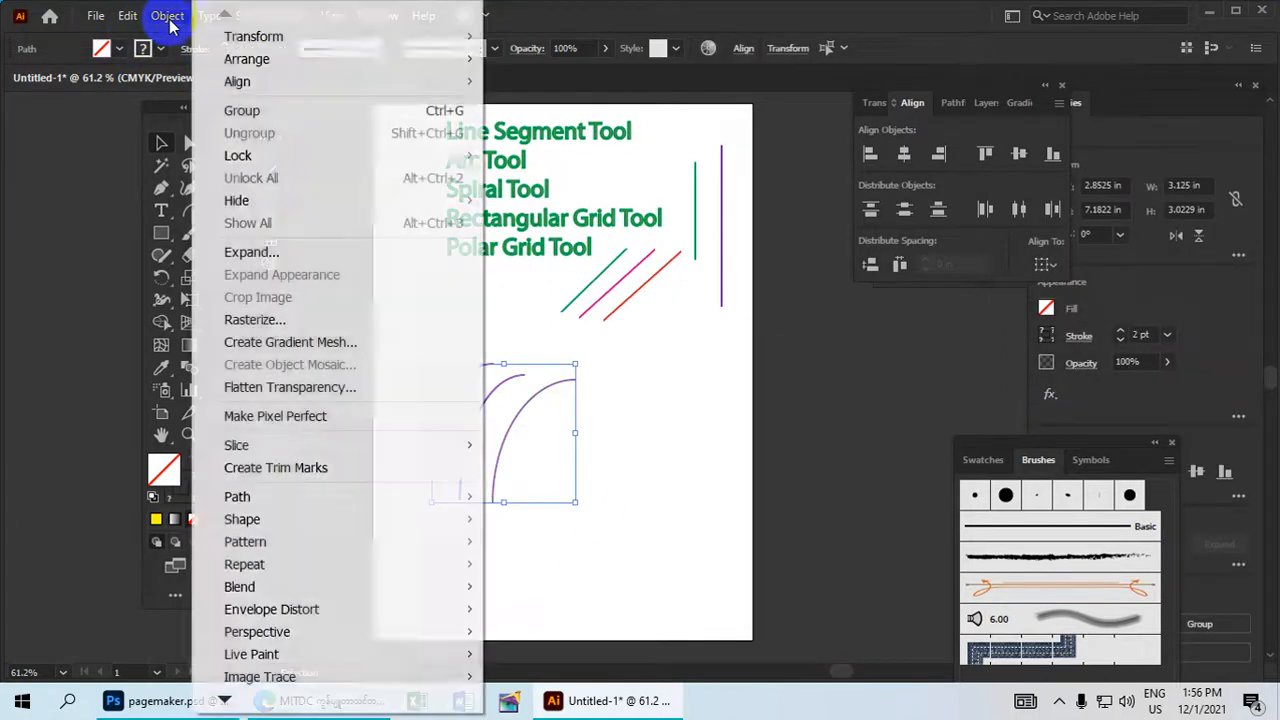
{"action": "left_click", "coordinate": [256, 118]}
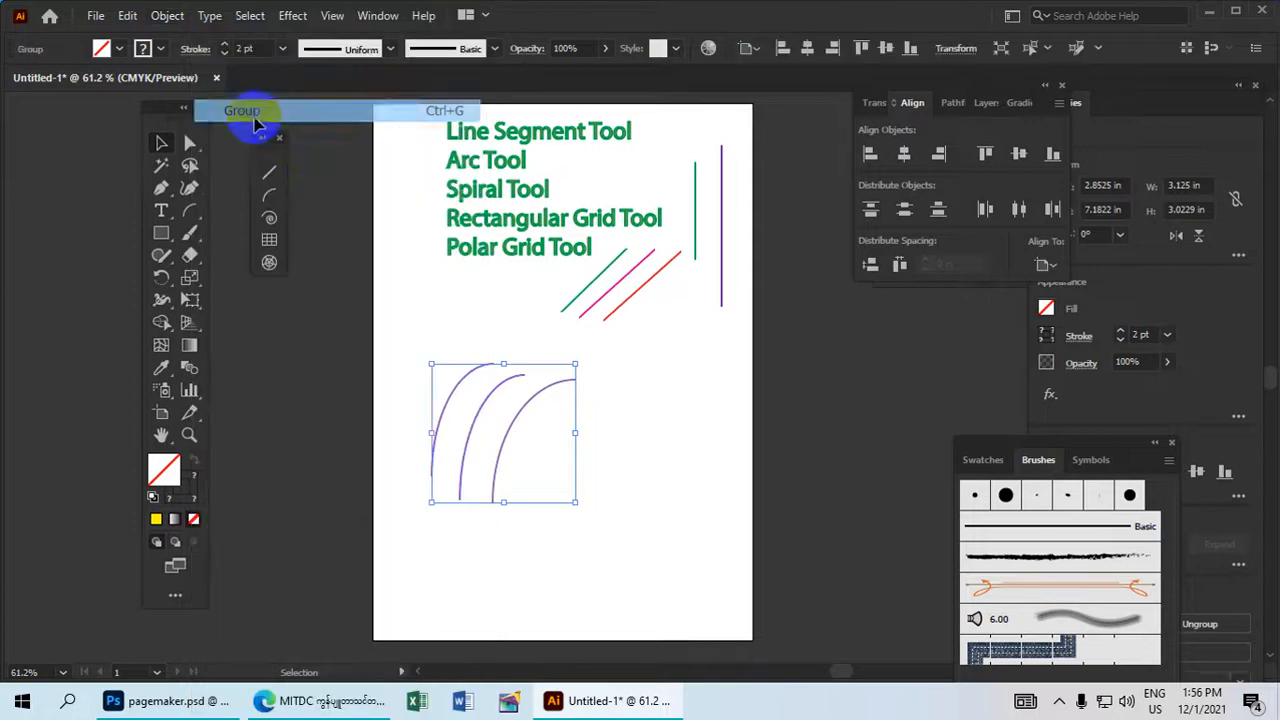
{"action": "left_click", "coordinate": [665, 452]}
Draw two opposing arcs with the Arc Tool beside the grouped arcs, forming a leaf outline about 2.1 in wide and 2.3 in high.
{"action": "left_click", "coordinate": [270, 205]}
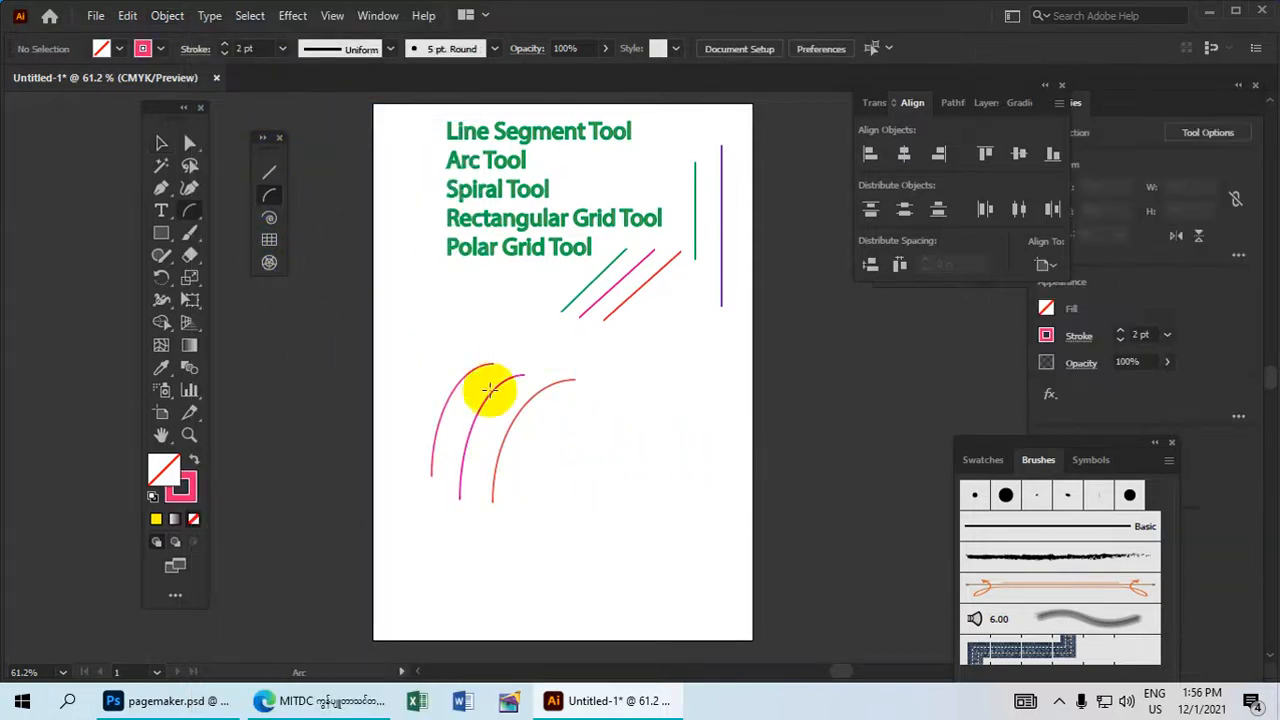
{"action": "mouse_move", "coordinate": [566, 463]}
{"action": "left_mouse_down"}
{"action": "mouse_move", "coordinate": [664, 360]}
{"action": "mouse_move", "coordinate": [643, 420]}
{"action": "mouse_move", "coordinate": [566, 463]}
{"action": "left_mouse_up"}
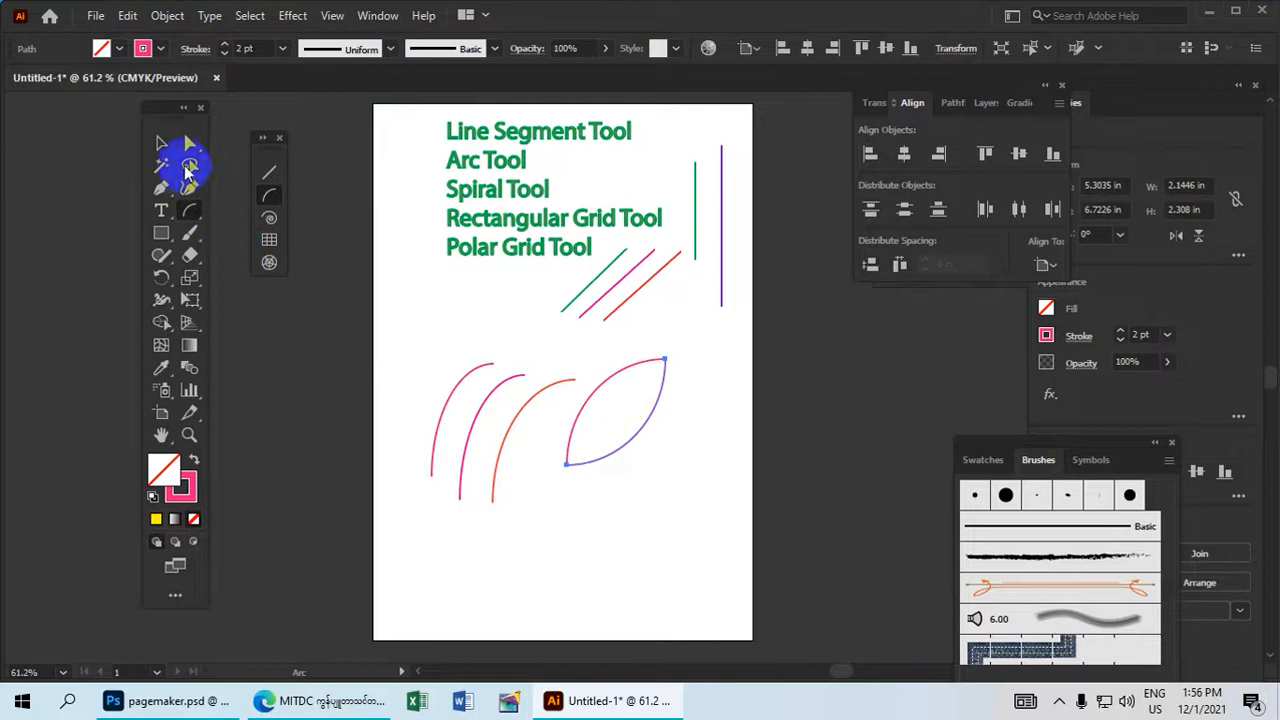
{"action": "left_click", "coordinate": [655, 525]}
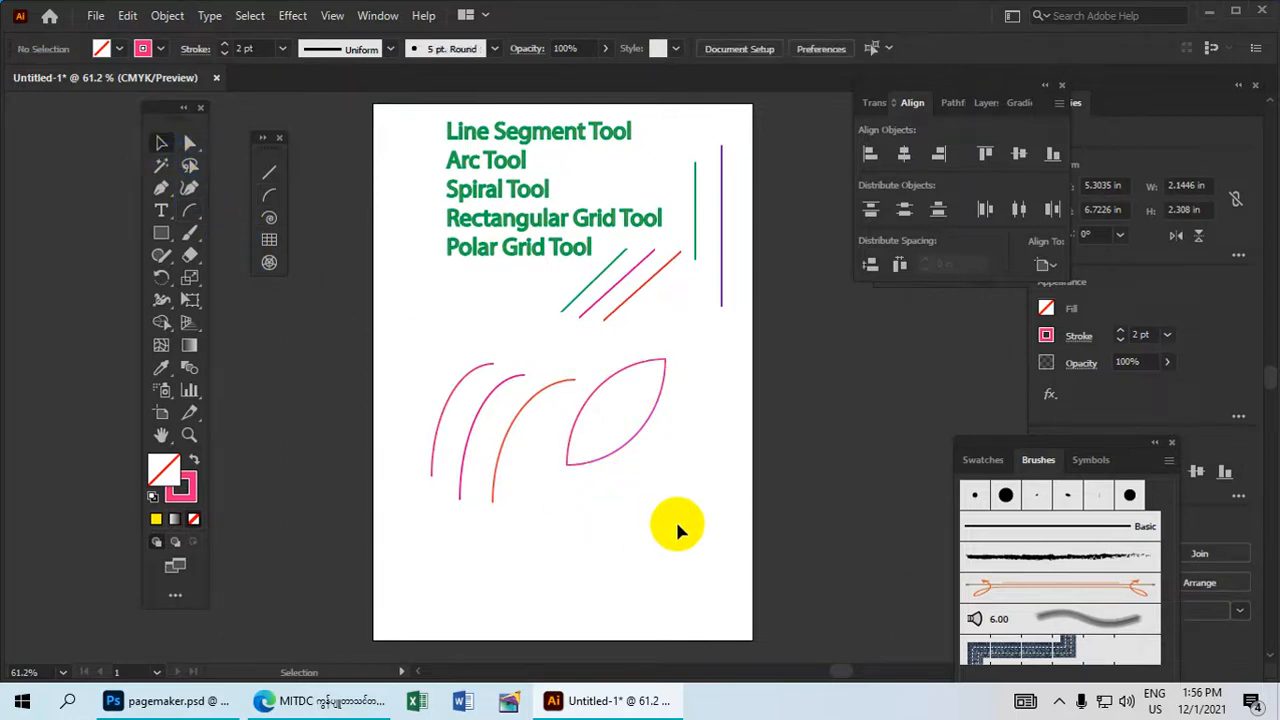
Set the stroke of the leaf outline's lower arc to dark red and that of its upper arc to green.
{"action": "left_click_drag", "start_coordinate": [684, 515], "coordinate": [630, 413]}
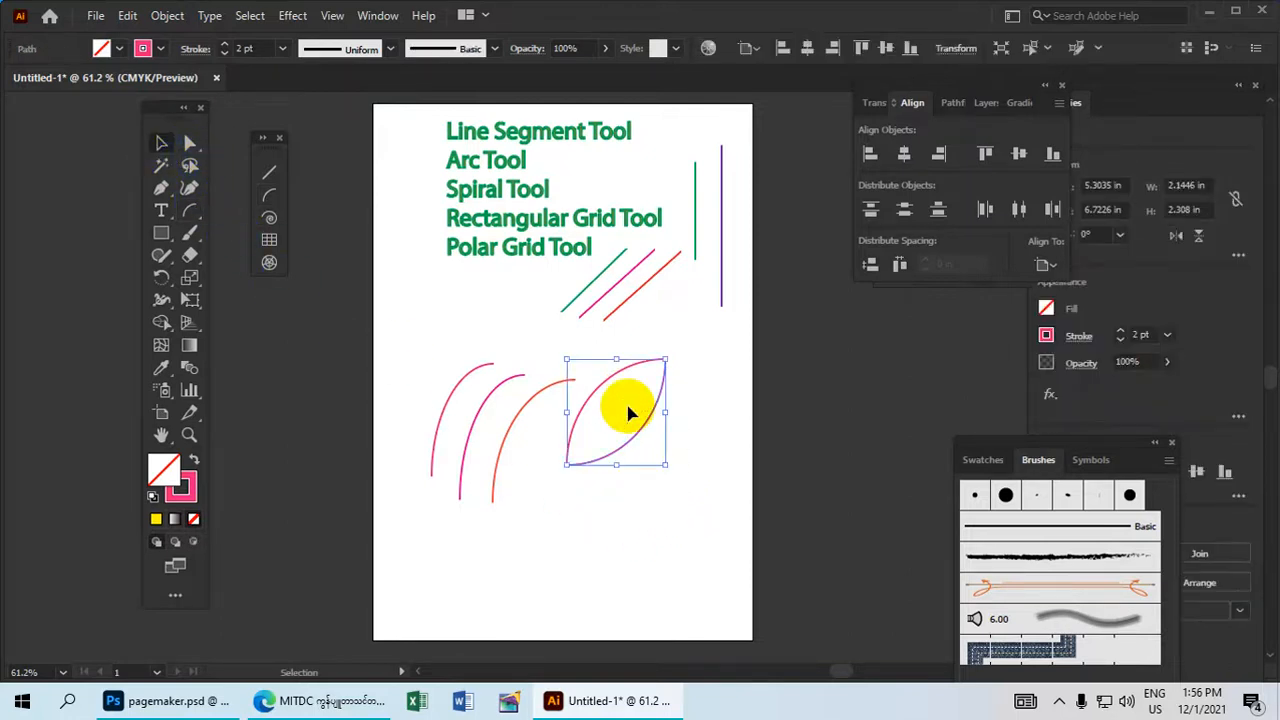
{"action": "left_click", "coordinate": [158, 50]}
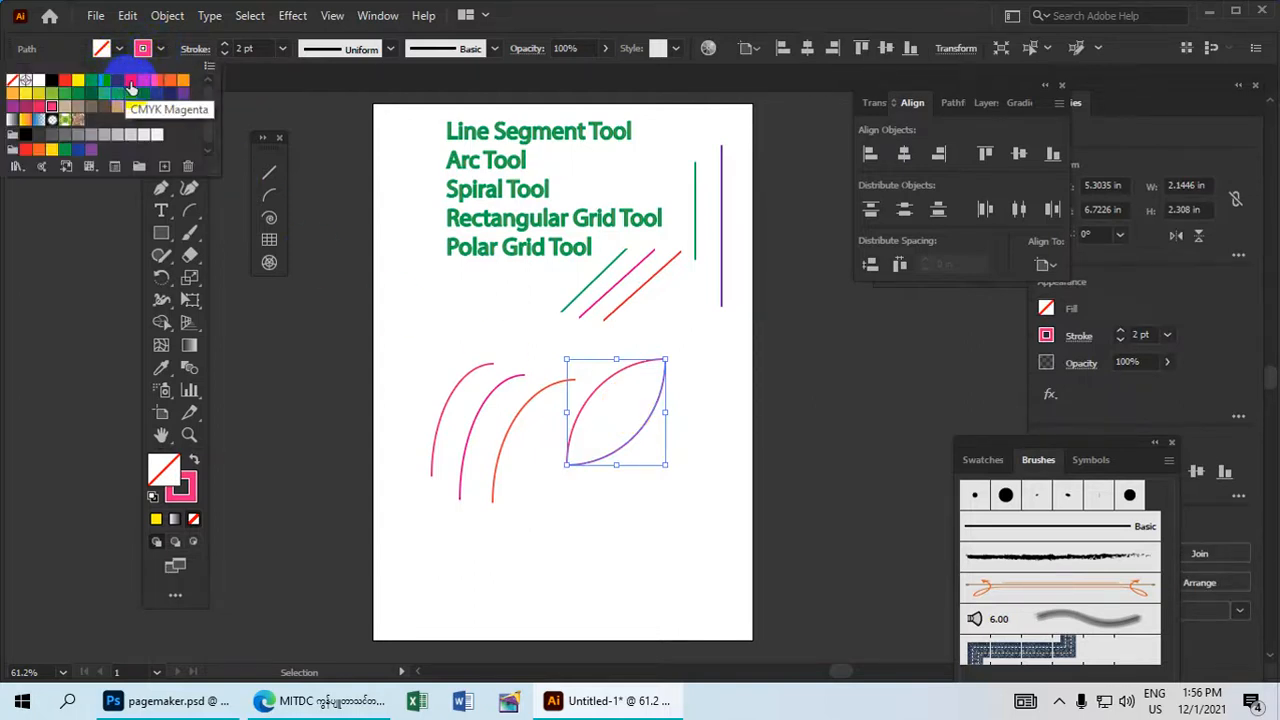
{"action": "left_click", "coordinate": [140, 88]}
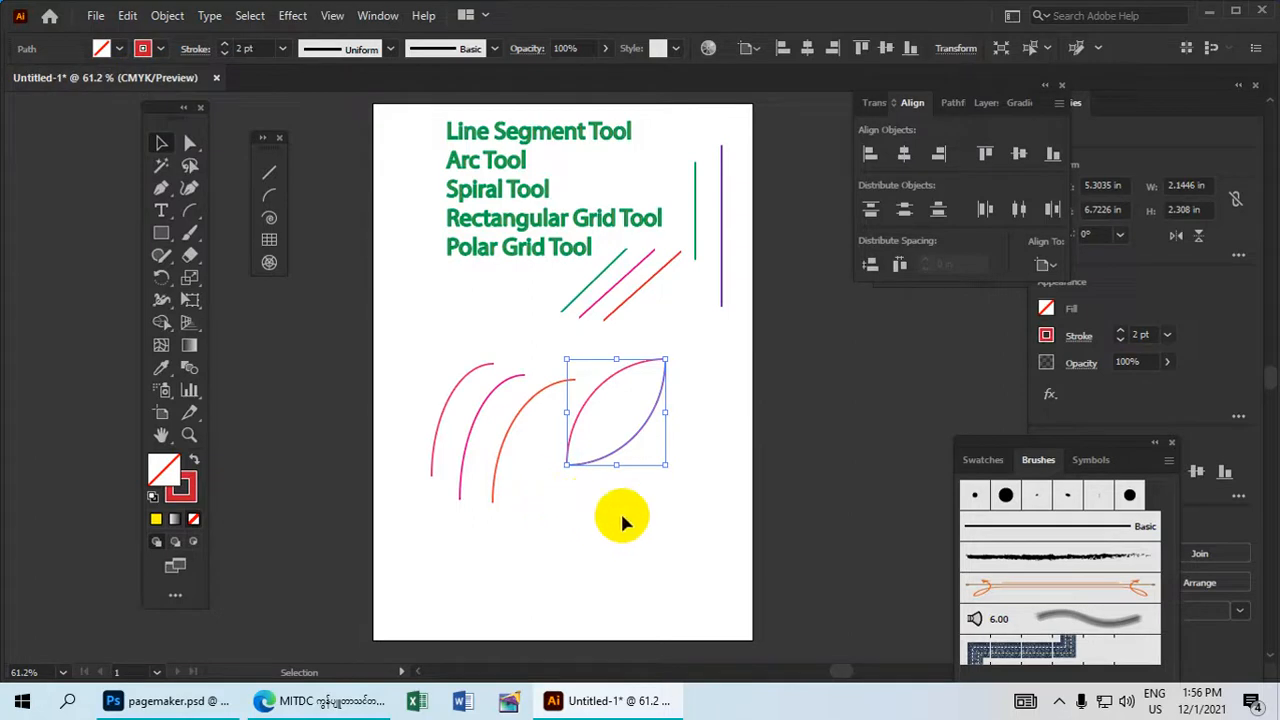
{"action": "left_click", "coordinate": [658, 522]}
{"action": "left_click", "coordinate": [612, 366]}
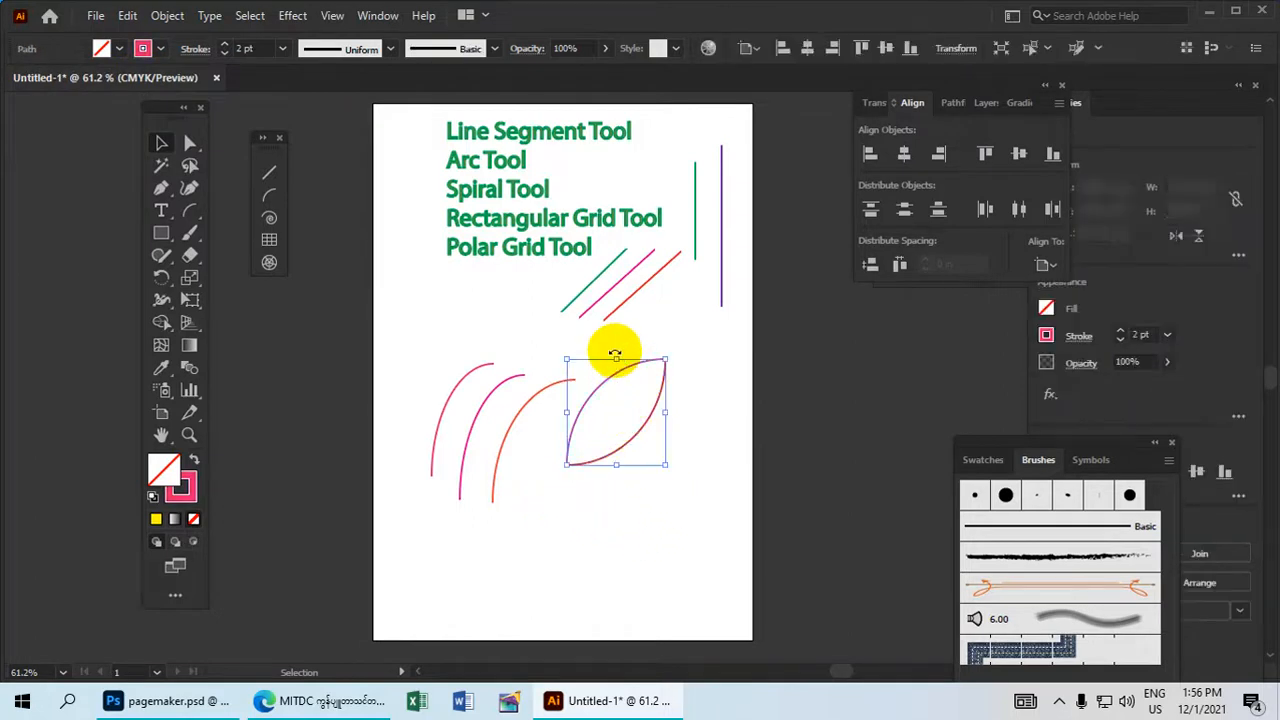
{"action": "left_click", "coordinate": [143, 48]}
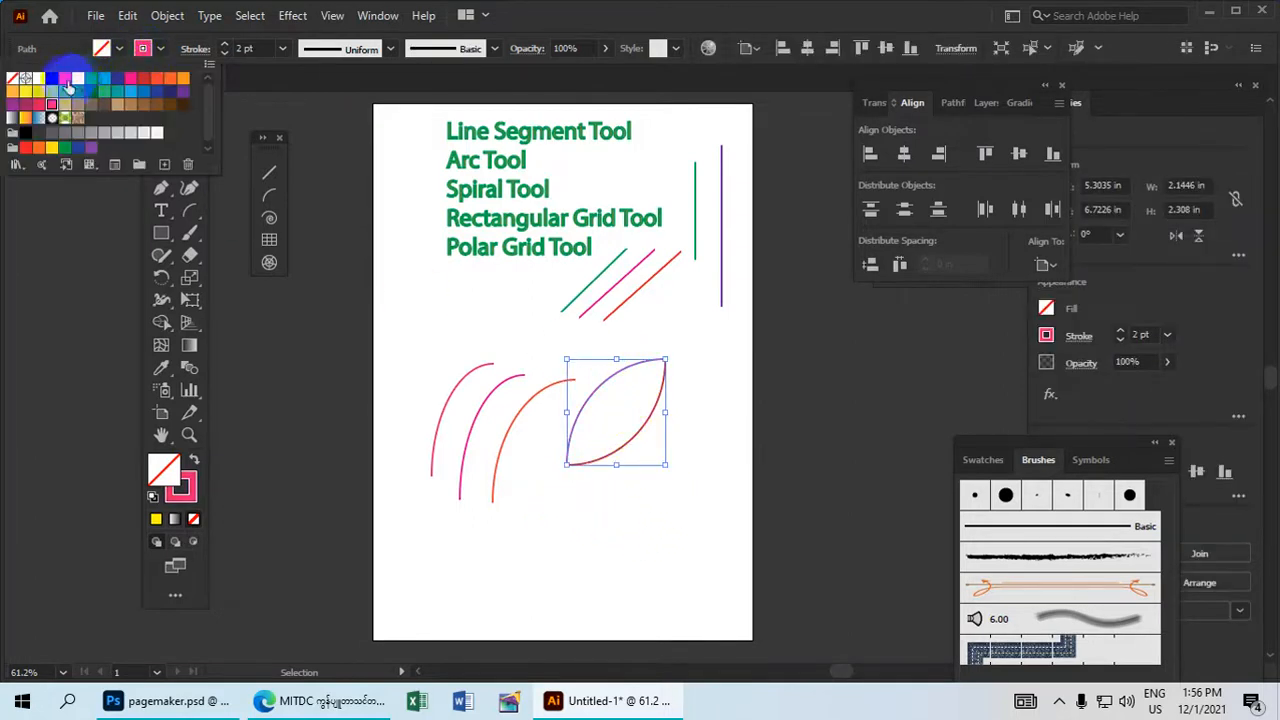
{"action": "left_click", "coordinate": [665, 571]}
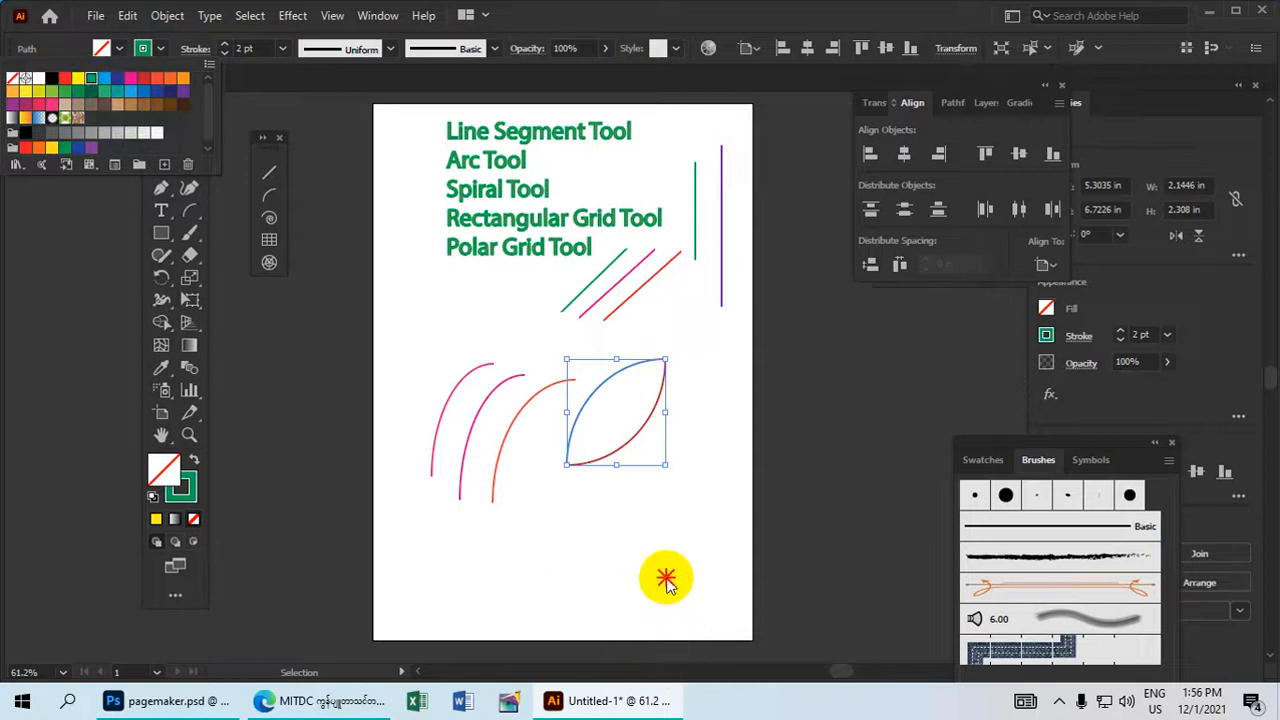
{"action": "left_click", "coordinate": [682, 465]}
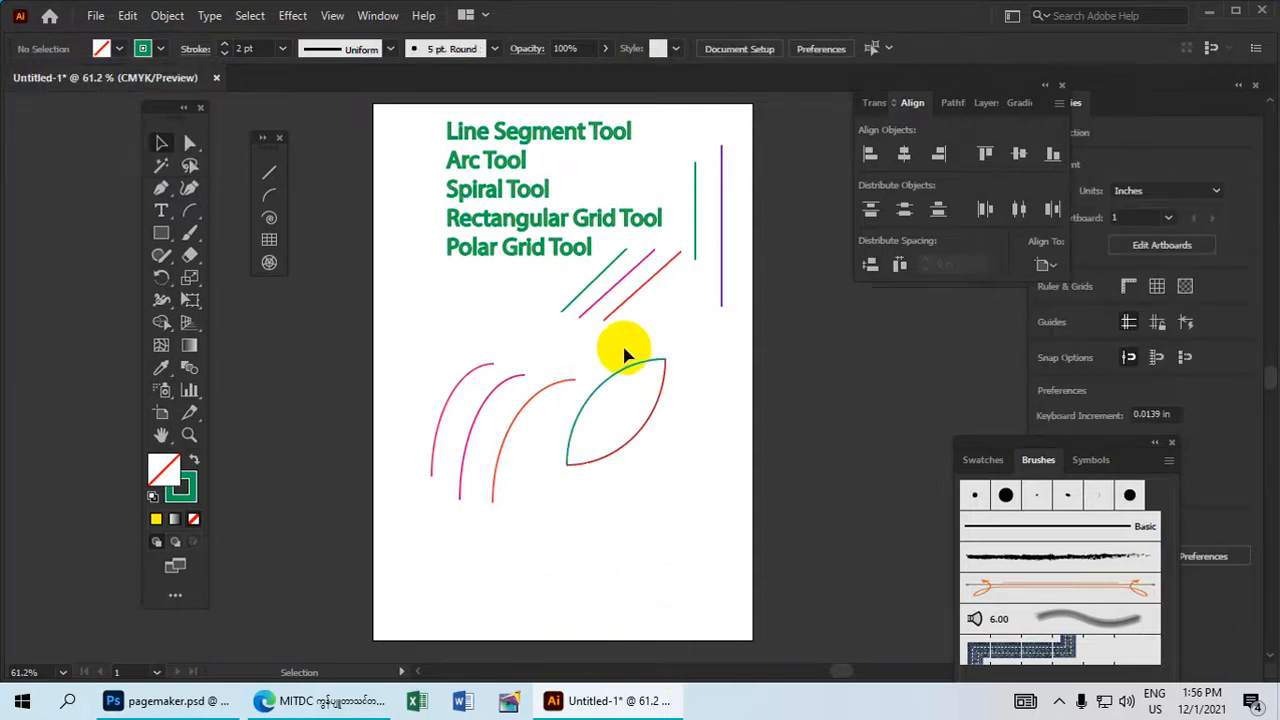
Select both arcs of the leaf outline and group them.
{"action": "left_click_drag", "start_coordinate": [604, 362], "coordinate": [658, 517]}
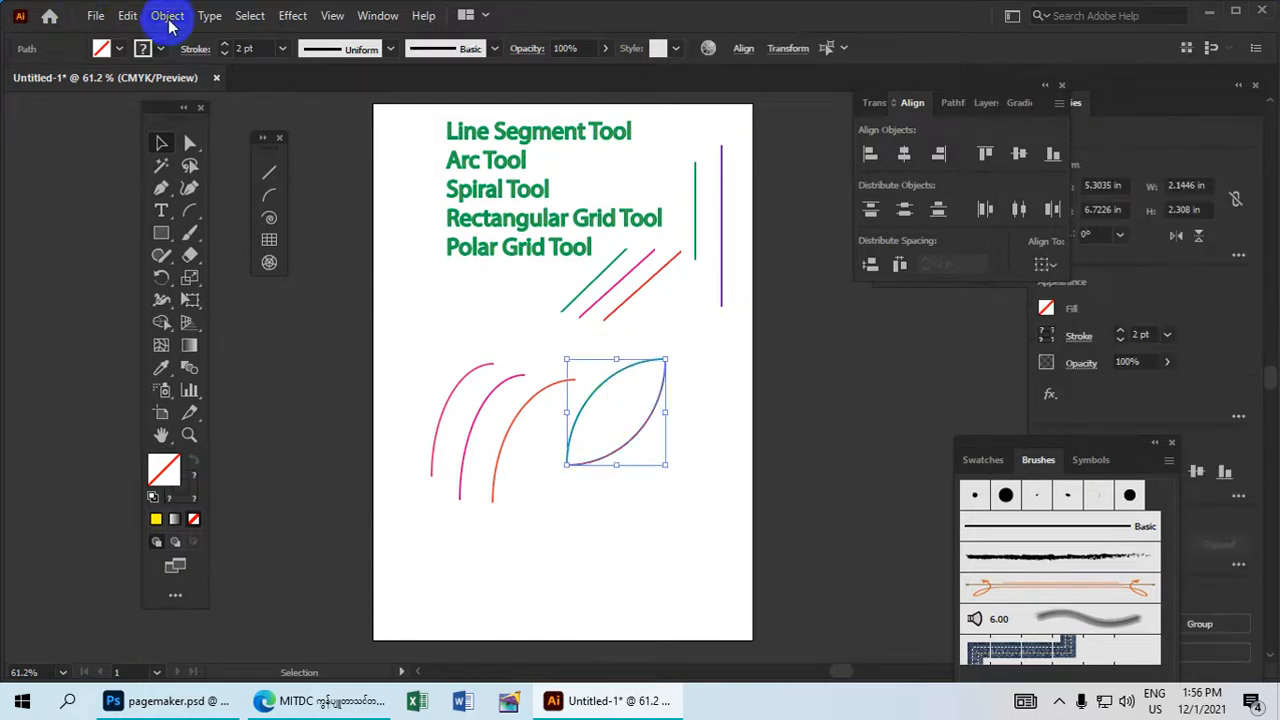
{"action": "left_click", "coordinate": [168, 17]}
{"action": "left_click", "coordinate": [241, 110]}
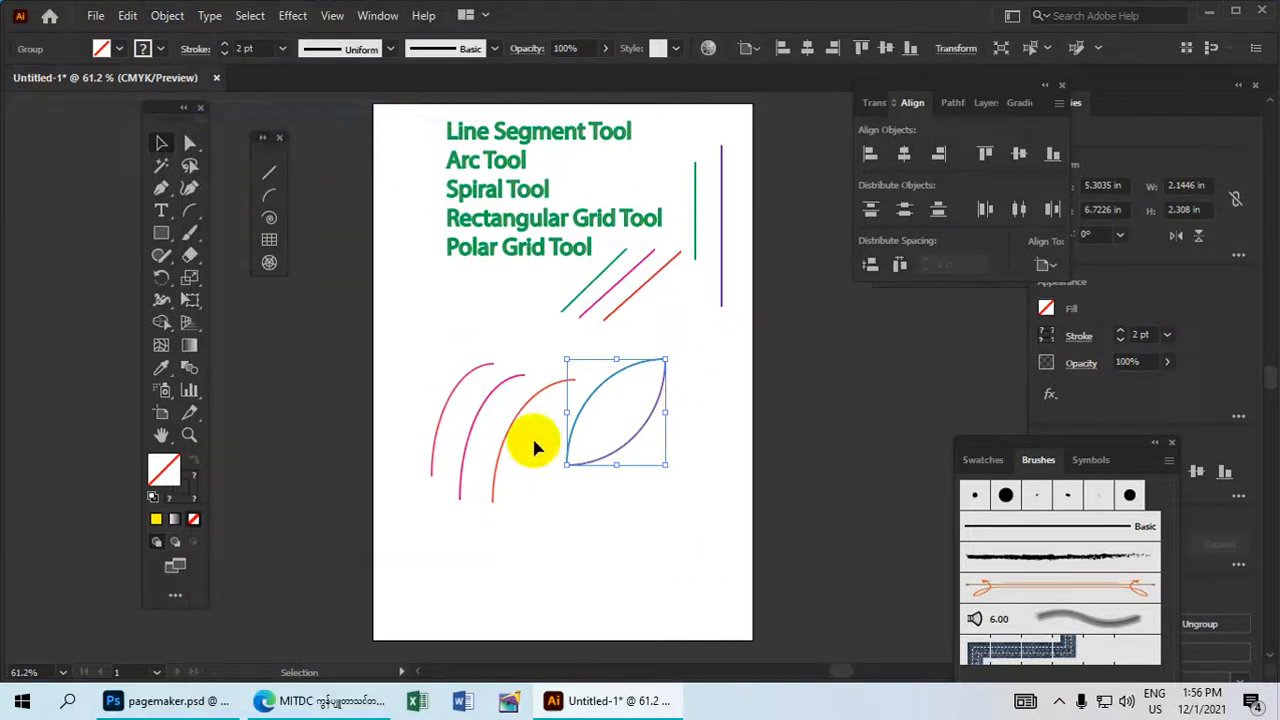
{"action": "left_click_drag", "start_coordinate": [672, 509], "coordinate": [620, 355]}
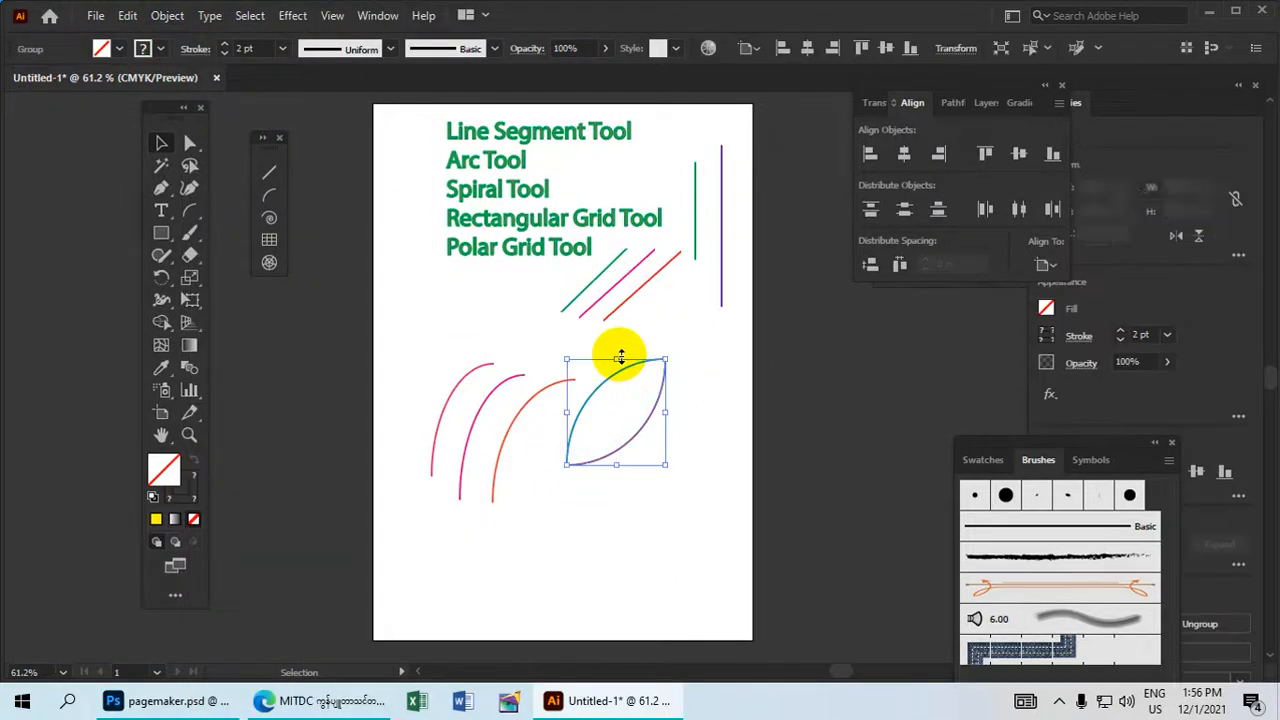
{"action": "left_click_drag", "start_coordinate": [643, 509], "coordinate": [608, 357]}
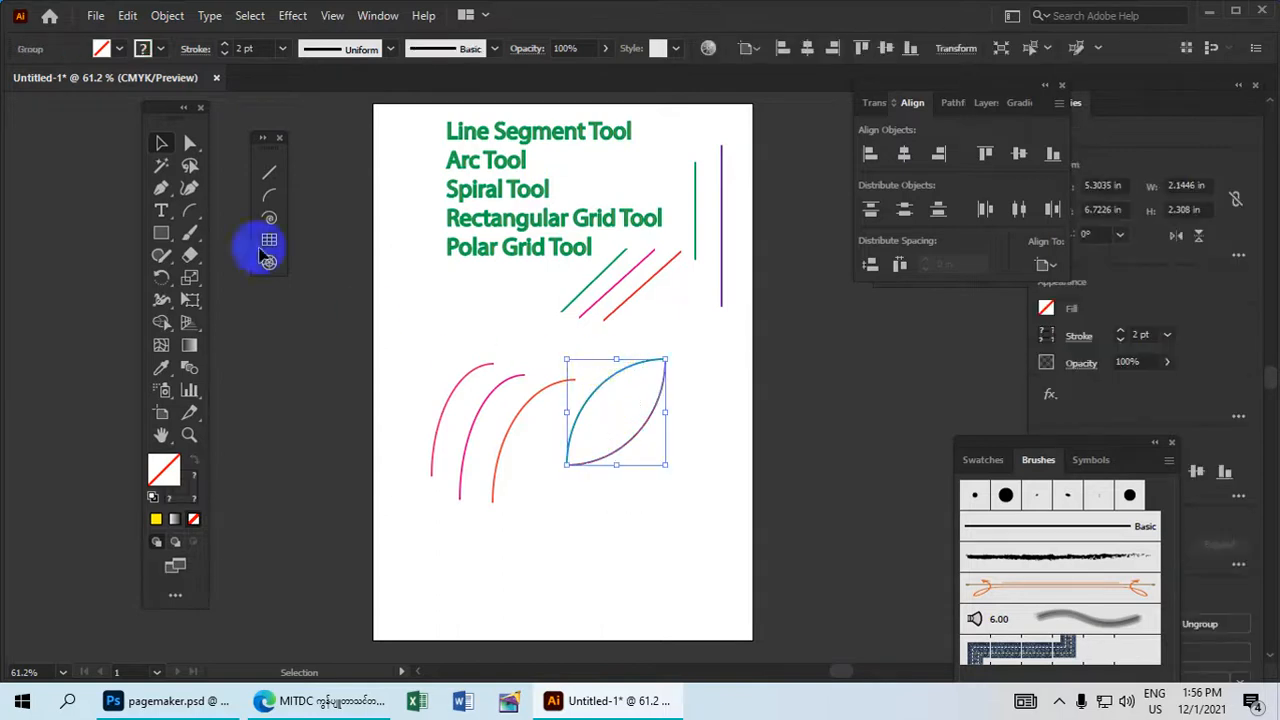
Fill the grouped leaf with CMYK Green and move it up and left, below the tool-name list near the artboard's left edge.
{"action": "left_click", "coordinate": [103, 51]}
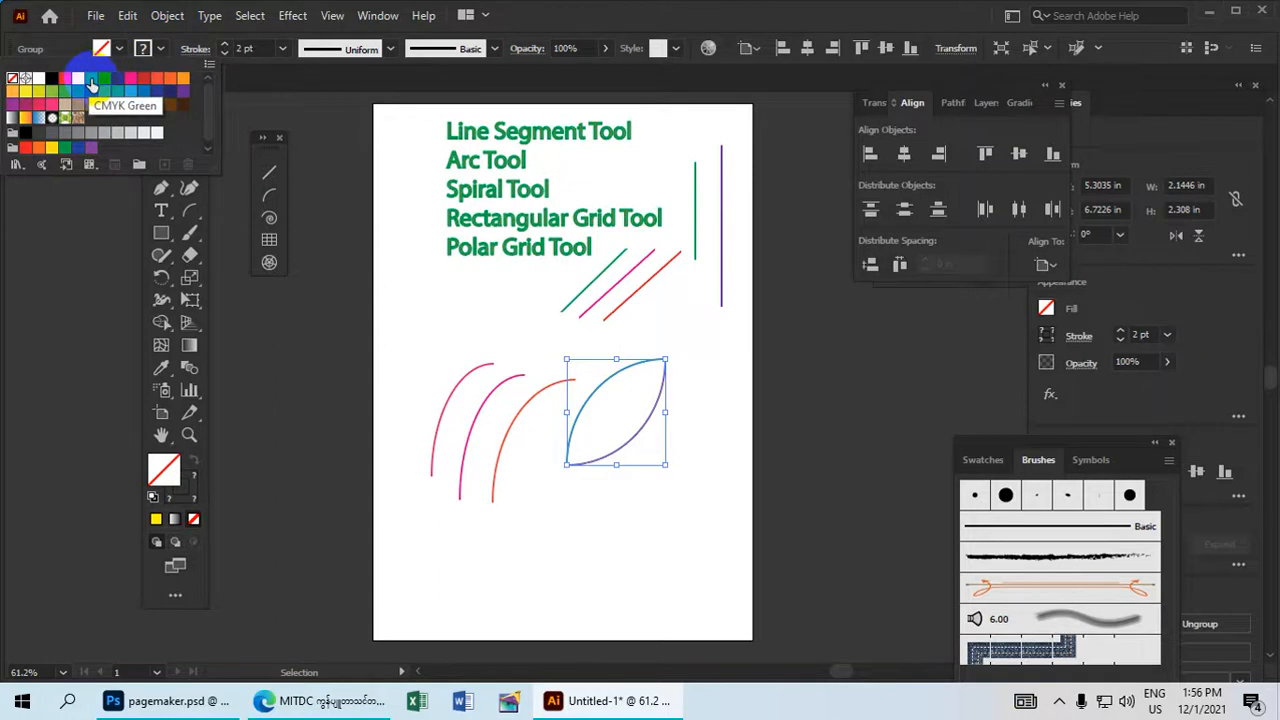
{"action": "left_click", "coordinate": [91, 77]}
{"action": "left_click", "coordinate": [638, 557]}
{"action": "left_click", "coordinate": [700, 537]}
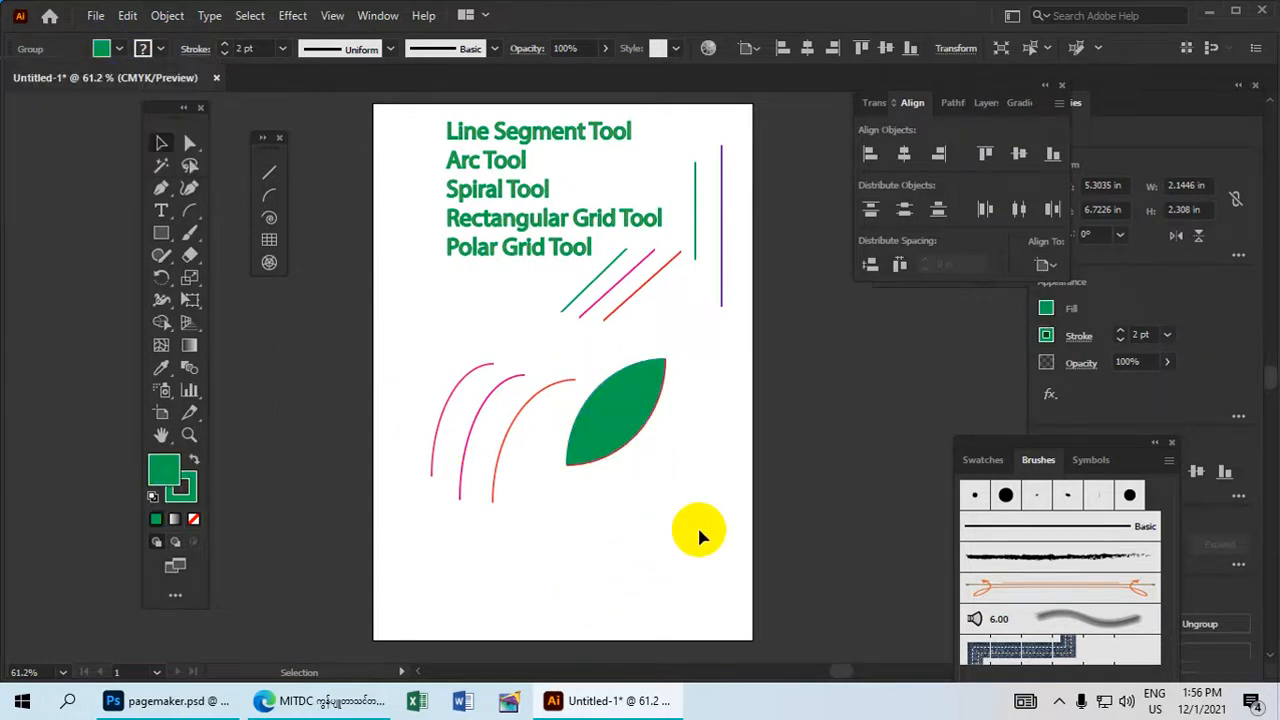
{"action": "left_click_drag", "start_coordinate": [612, 410], "coordinate": [426, 342]}
Delete the group of three arcs from the lower part of the artboard.
{"action": "left_click", "coordinate": [465, 440]}
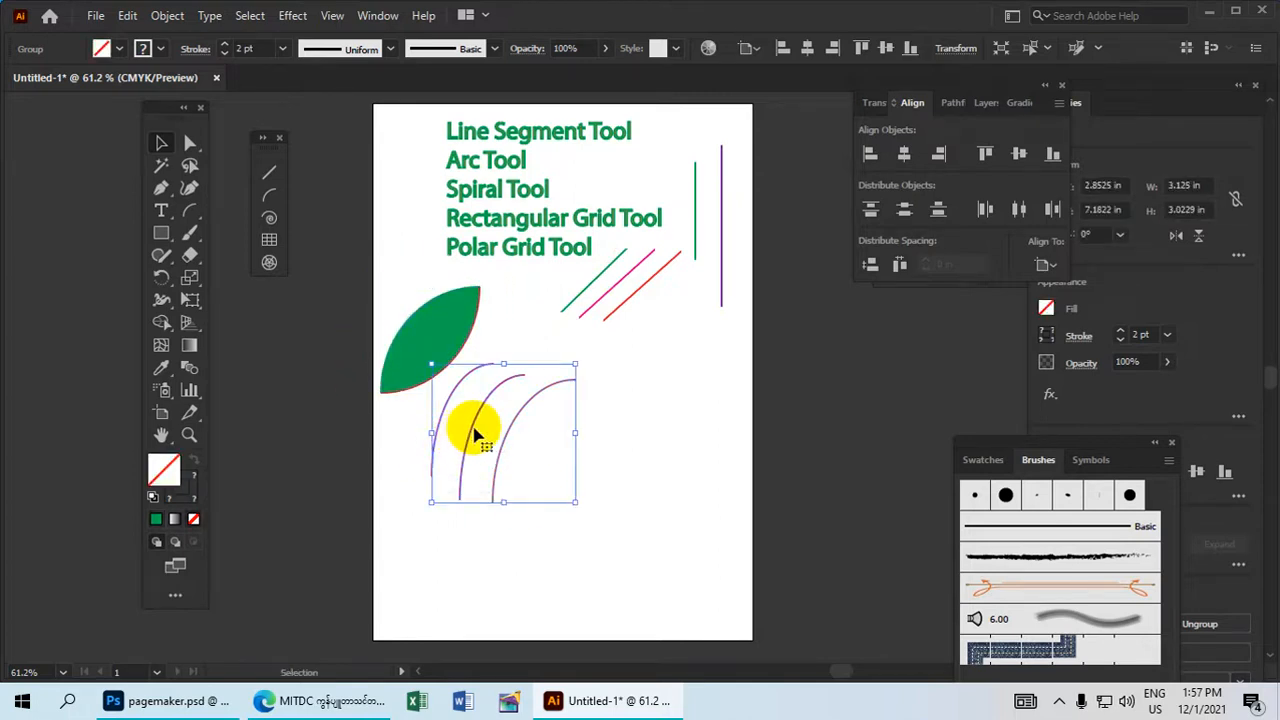
{"action": "left_click_drag", "start_coordinate": [470, 430], "coordinate": [473, 403]}
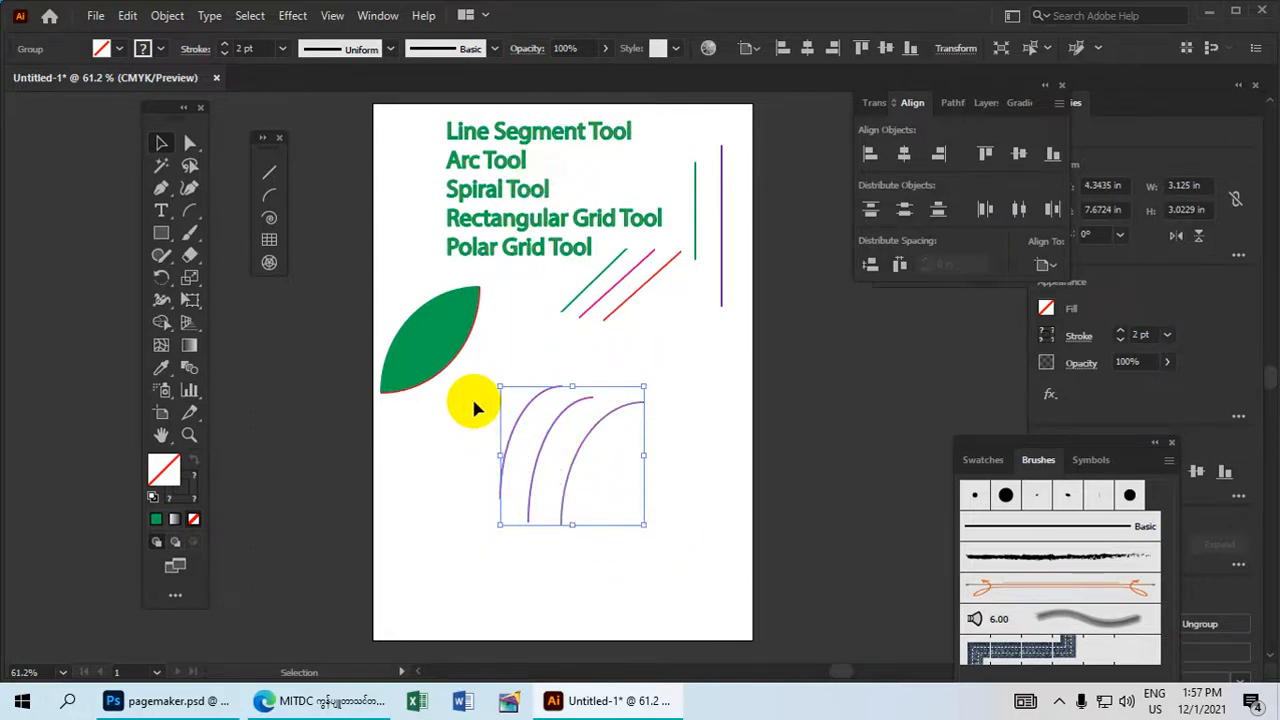
{"action": "key", "text": "Delete"}
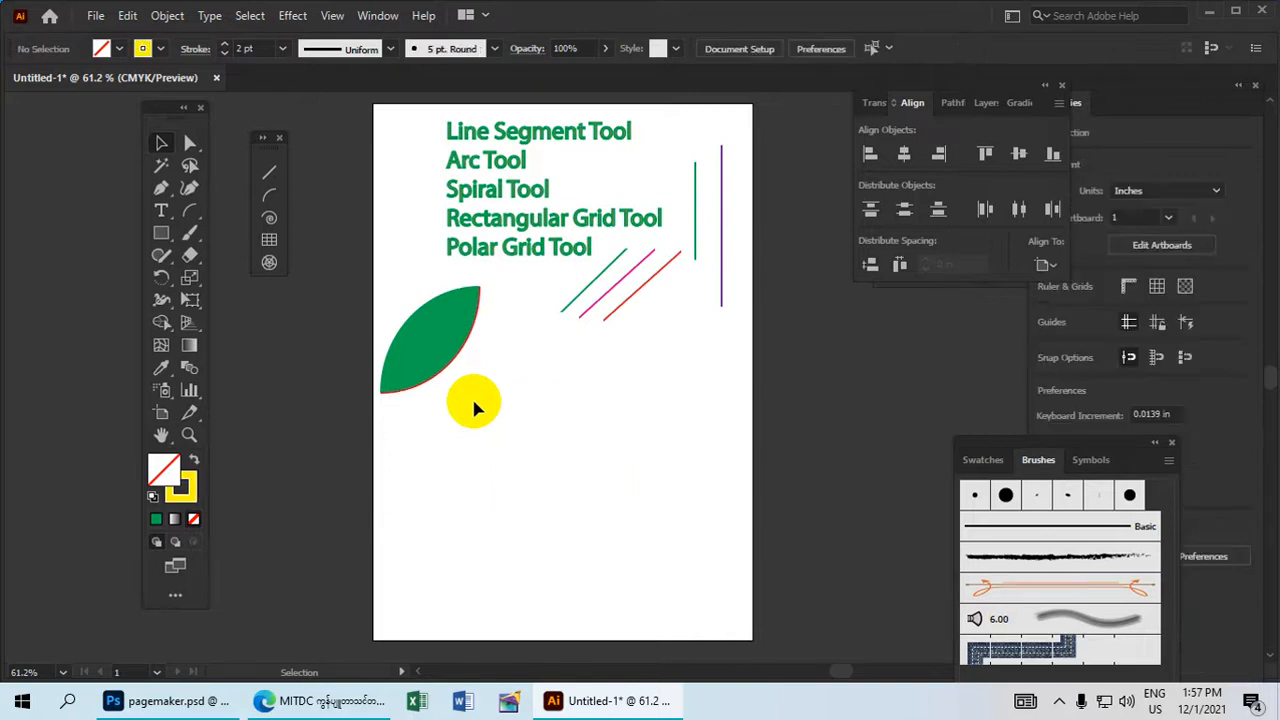
Move the green leaf slightly up and right, just below the "Polar Grid Tool" text, and activate the Spiral Tool.
{"action": "left_click_drag", "start_coordinate": [428, 366], "coordinate": [471, 337]}
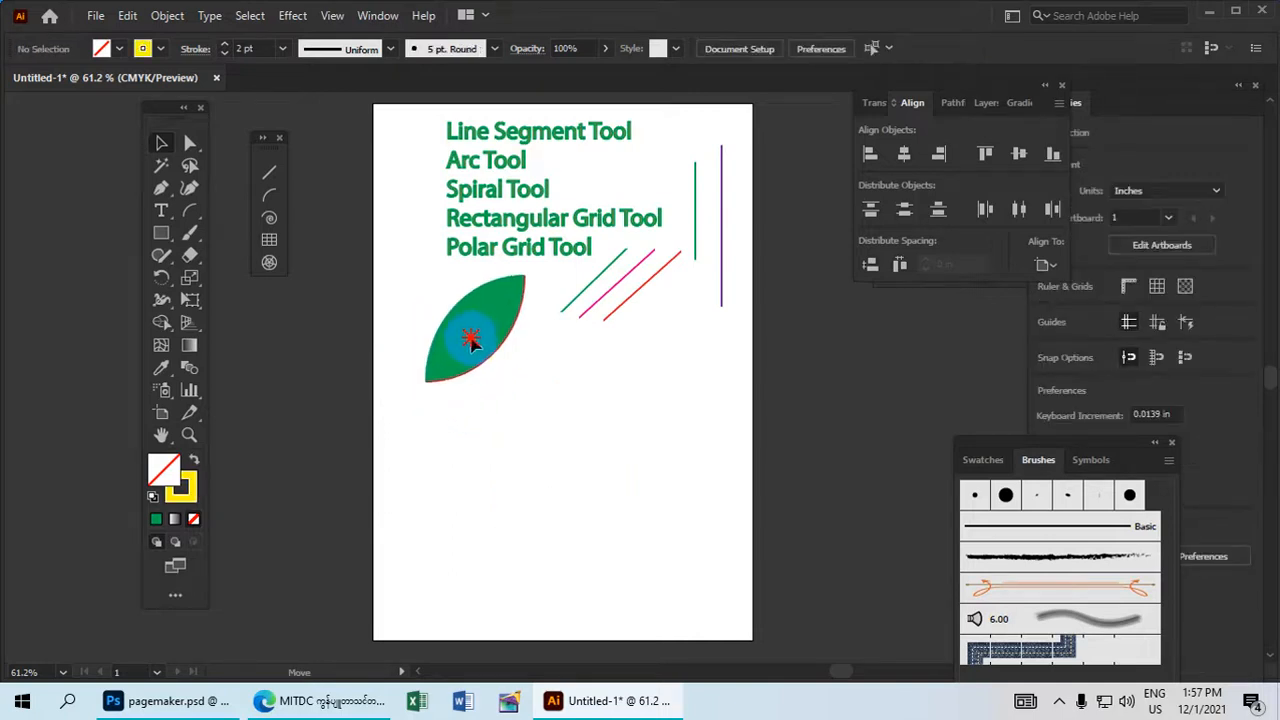
{"action": "left_click", "coordinate": [269, 220]}
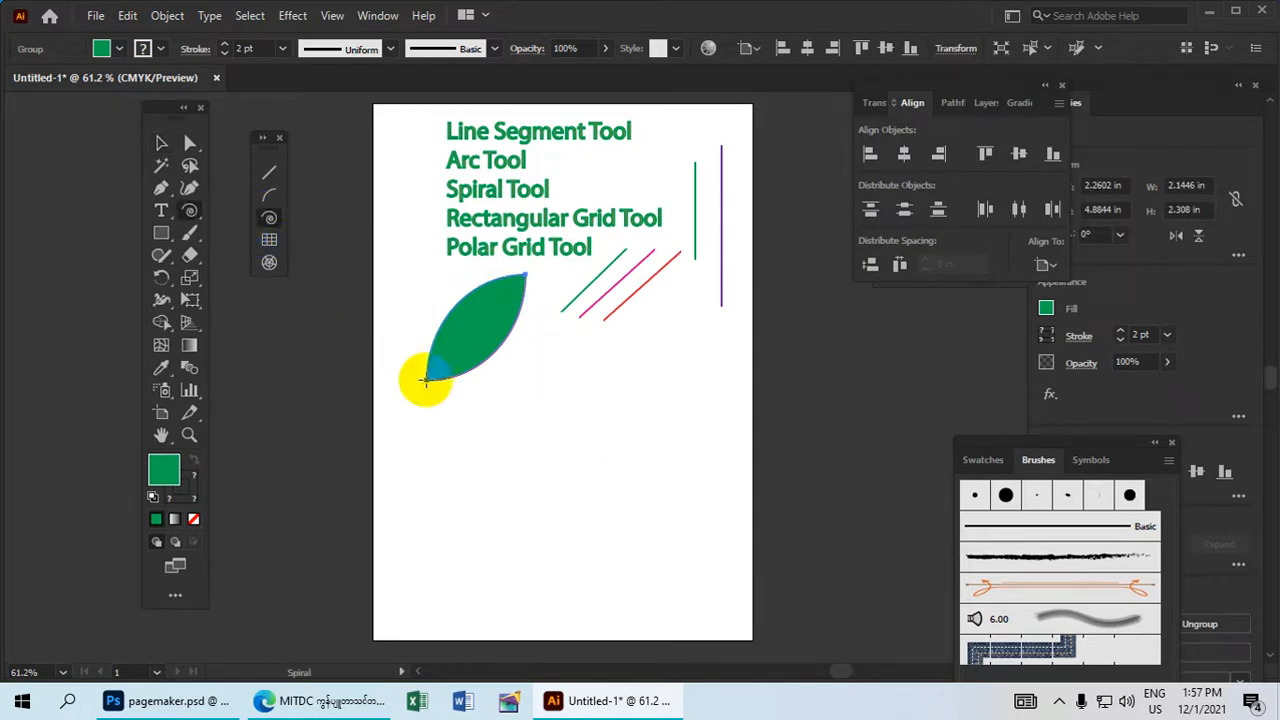
Draw a spiral about 2.71 by 2.73 in just below the leaf and give it a green stroke.
{"action": "left_click_drag", "start_coordinate": [522, 413], "coordinate": [580, 471]}
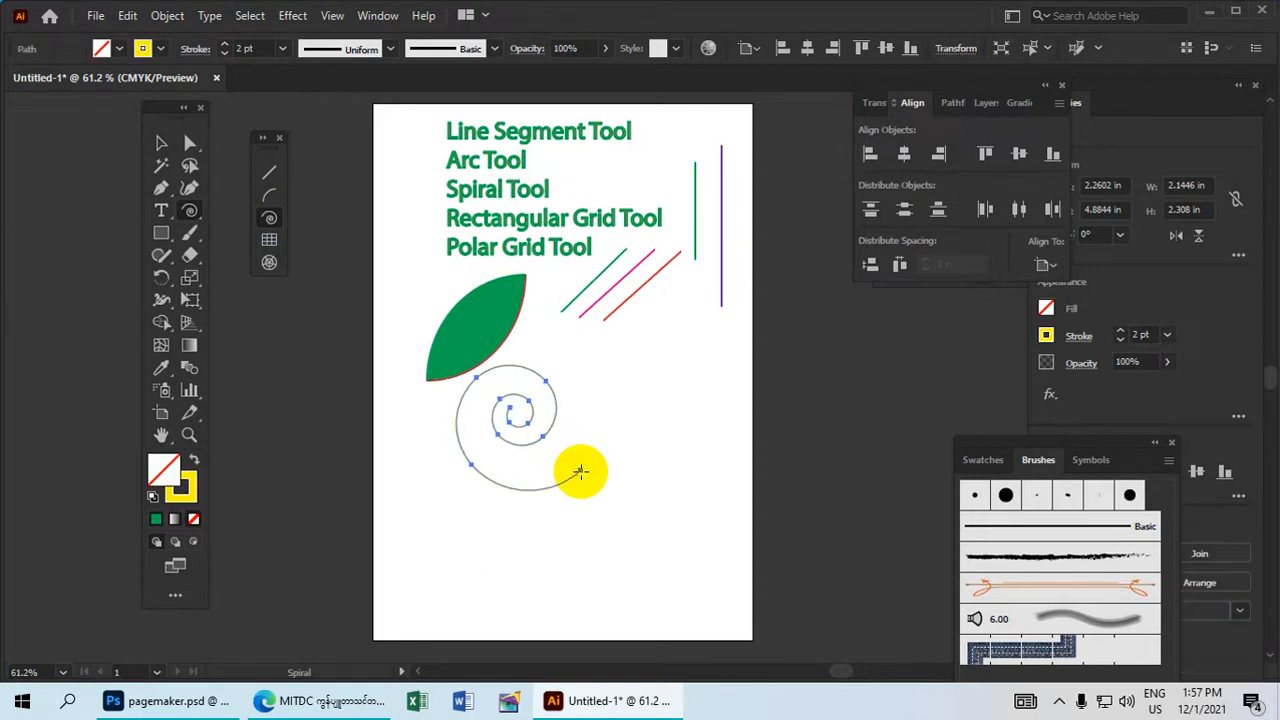
{"action": "left_click", "coordinate": [161, 49]}
{"action": "left_click", "coordinate": [264, 376]}
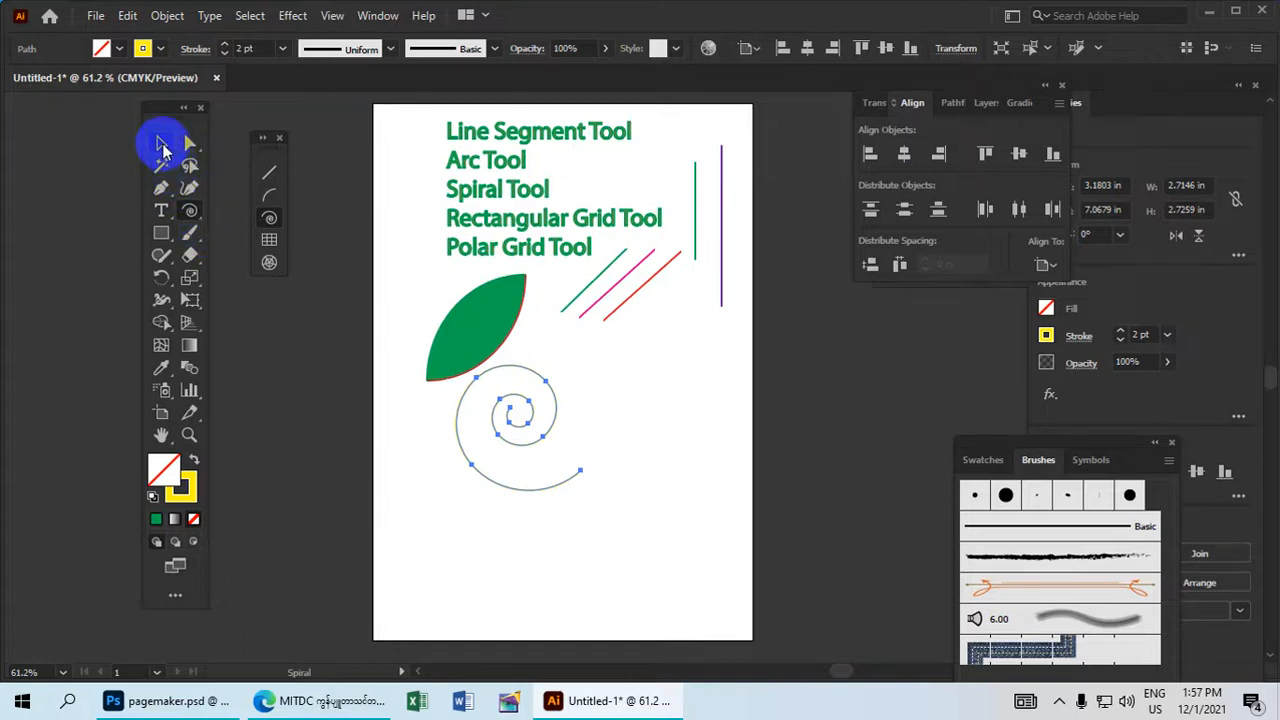
{"action": "left_click", "coordinate": [163, 148]}
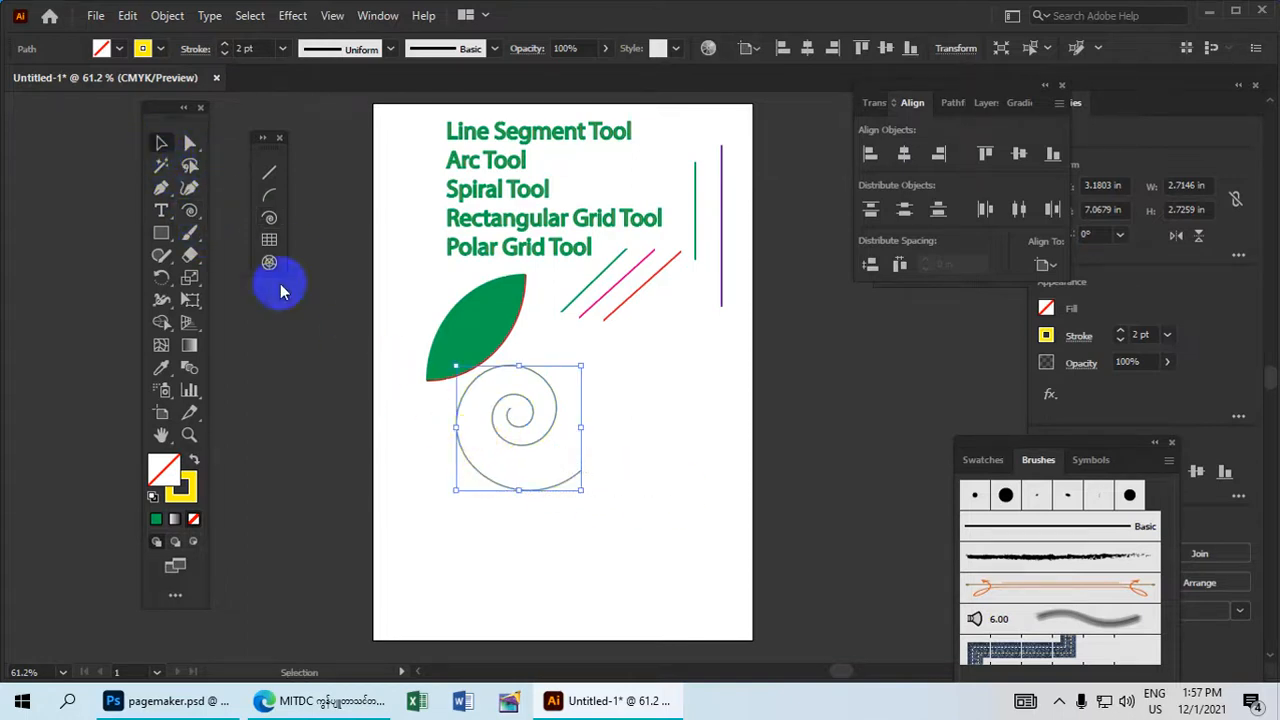
{"action": "left_click", "coordinate": [146, 53]}
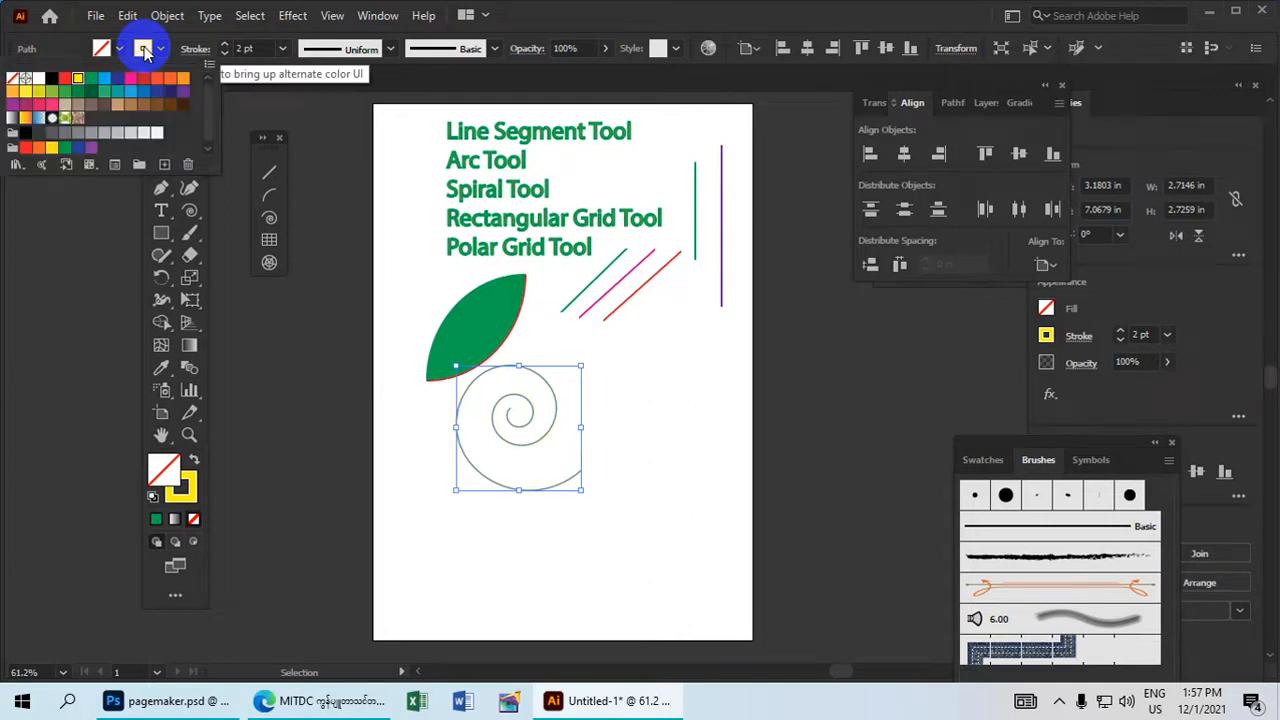
{"action": "left_click", "coordinate": [91, 79]}
Set the green spiral's stroke weight to 15 pt and deselect it.
{"action": "mouse_move", "coordinate": [597, 514]}
{"action": "left_mouse_down"}
{"action": "mouse_move", "coordinate": [552, 506]}
{"action": "mouse_move", "coordinate": [459, 420]}
{"action": "left_mouse_up"}
{"action": "left_click_drag", "start_coordinate": [224, 43], "coordinate": [224, 54]}
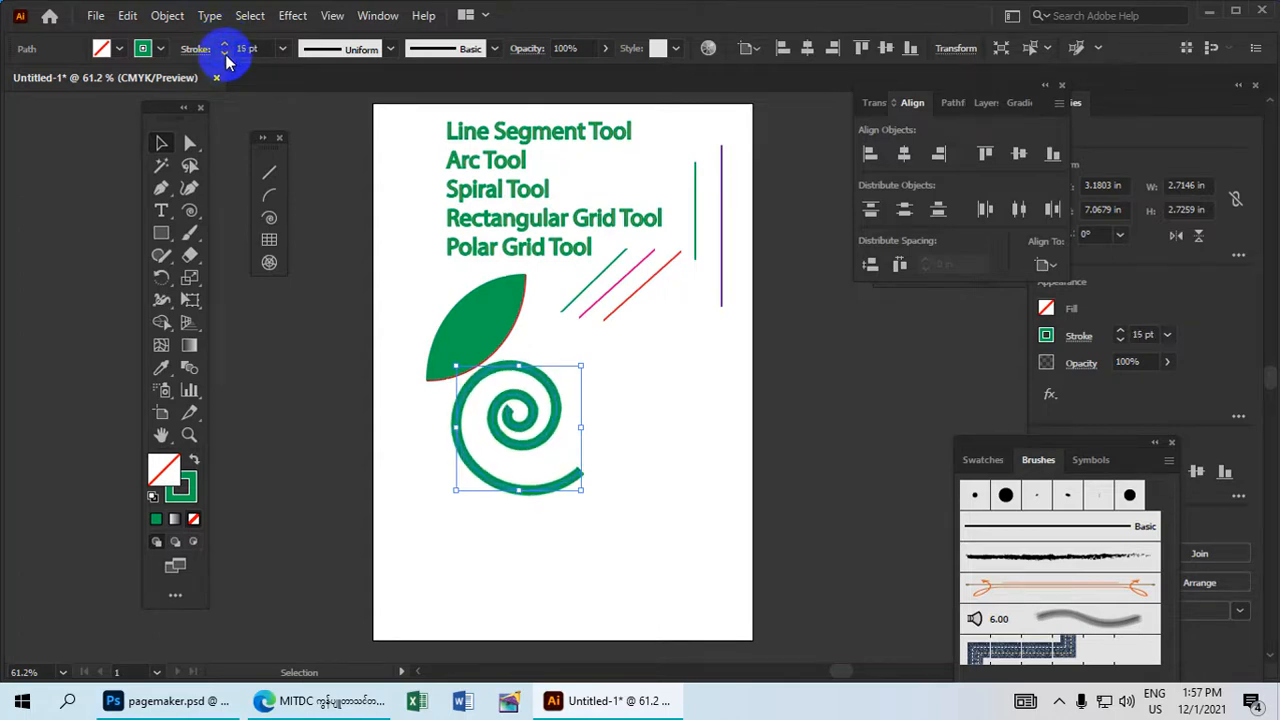
{"action": "left_click", "coordinate": [671, 455]}
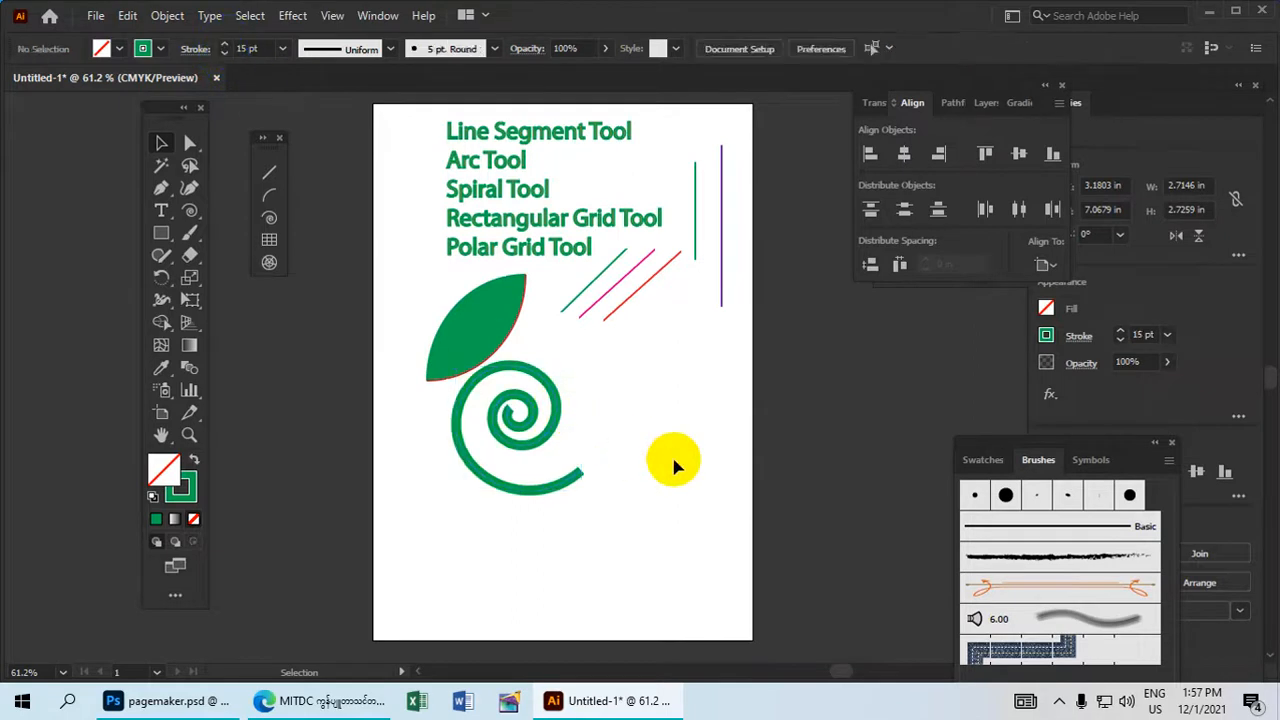
Move the thick green spiral to the artboard's right edge, below the vertical lines.
{"action": "left_click_drag", "start_coordinate": [526, 402], "coordinate": [557, 401]}
{"action": "left_click", "coordinate": [557, 401]}
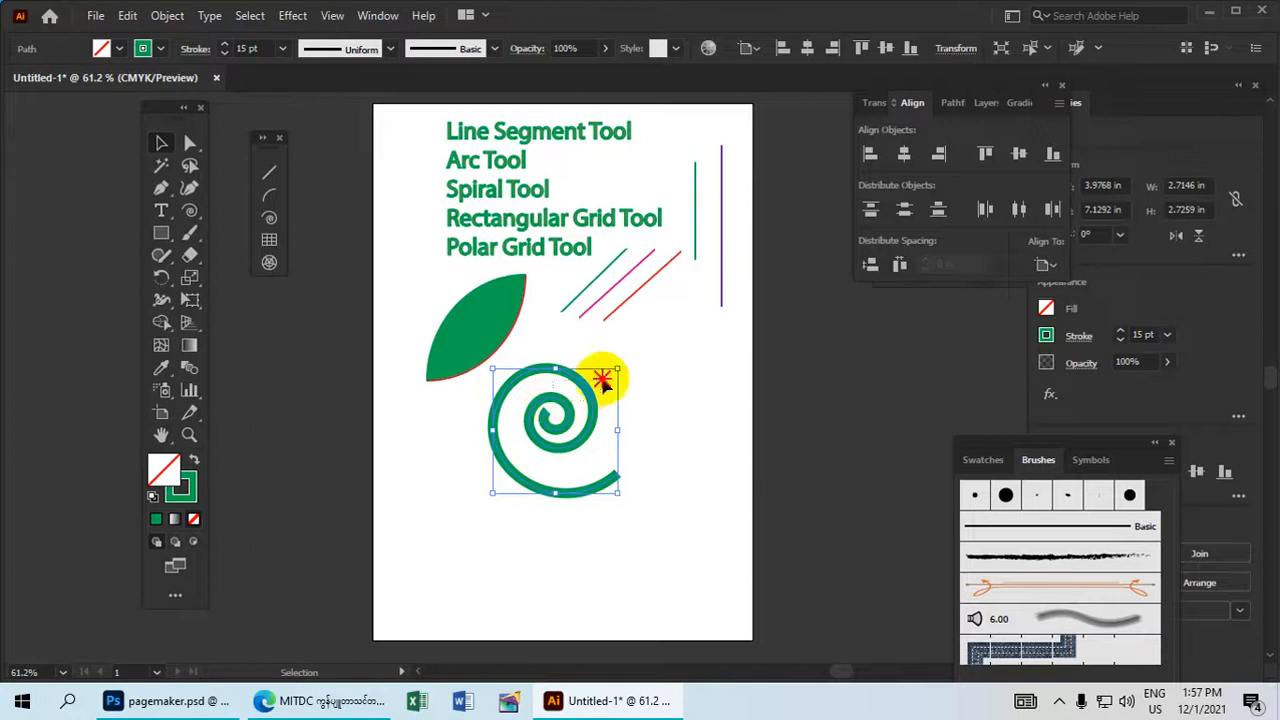
{"action": "left_click_drag", "start_coordinate": [605, 397], "coordinate": [719, 345]}
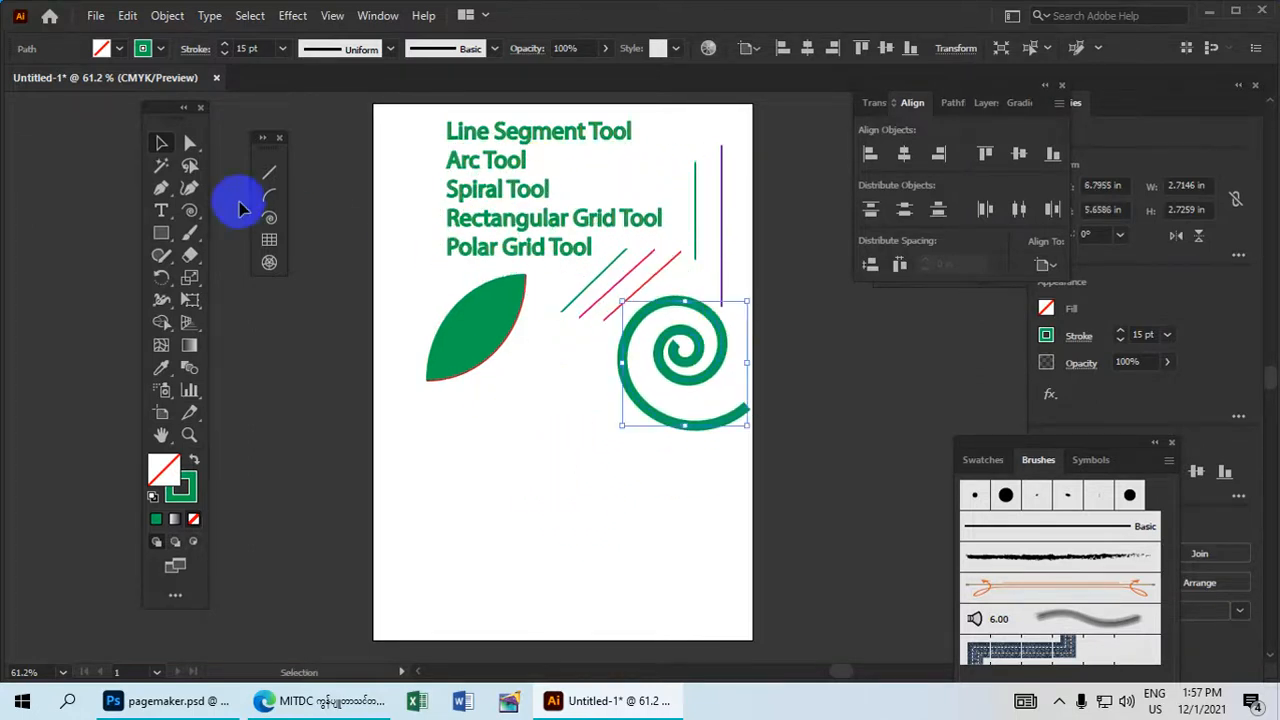
Draw a rectangular grid about 4.53 by 3.45 in below the leaf and give it a red stroke.
{"action": "left_click", "coordinate": [273, 248]}
{"action": "left_click_drag", "start_coordinate": [429, 432], "coordinate": [640, 594]}
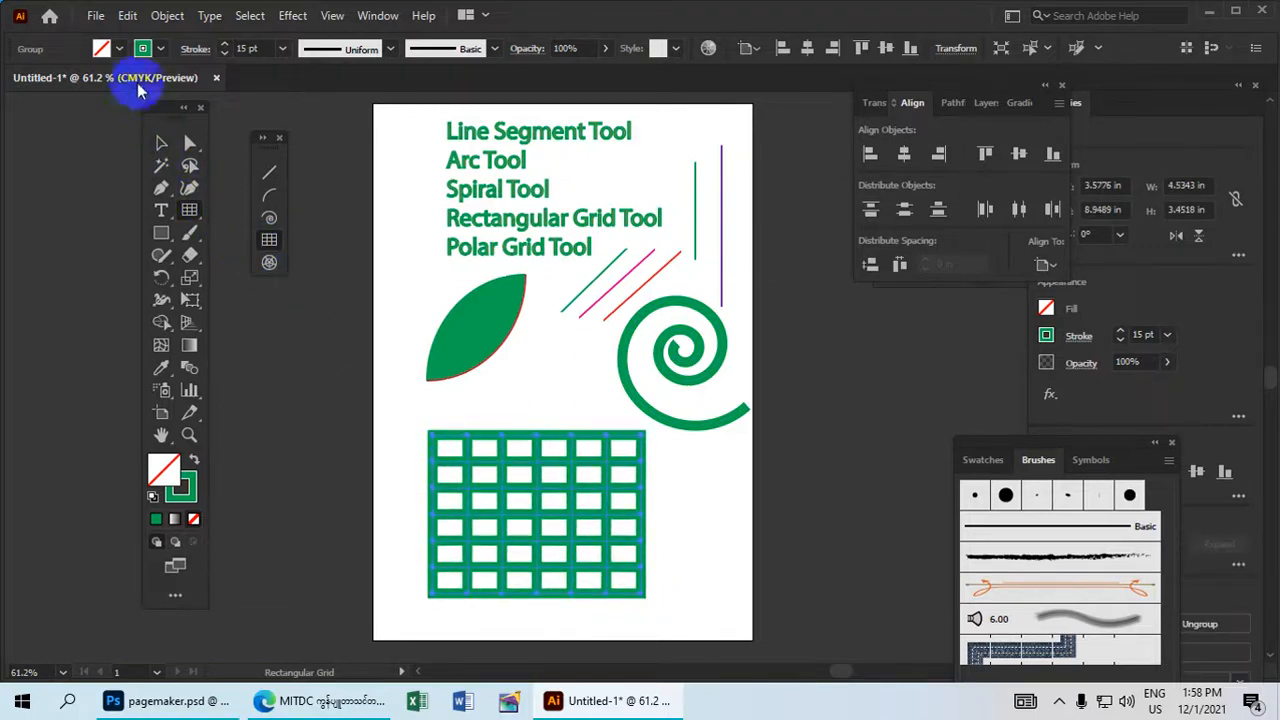
{"action": "left_click", "coordinate": [144, 49]}
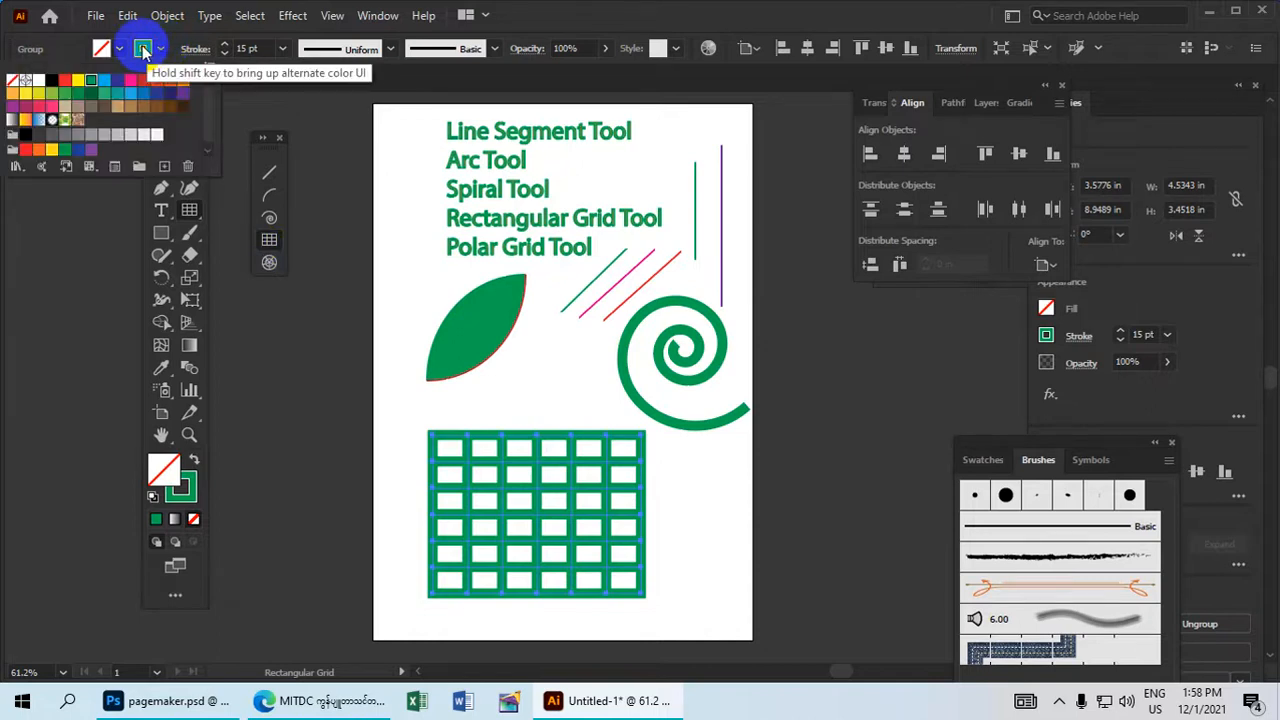
{"action": "left_click", "coordinate": [90, 81]}
{"action": "left_click", "coordinate": [65, 81]}
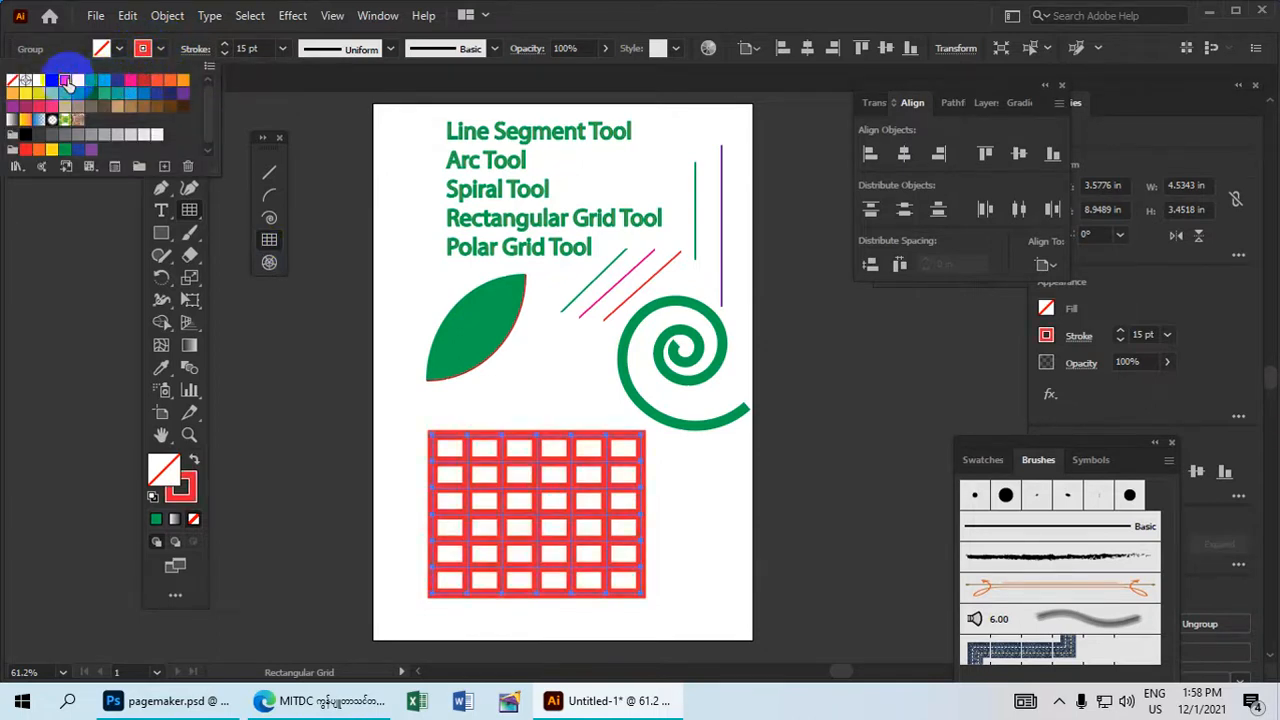
Set the red grid's stroke weight to 2 pt and fill it with the black-and-white radial gradient swatch.
{"action": "left_click", "coordinate": [225, 53]}
{"action": "left_click", "coordinate": [225, 53]}
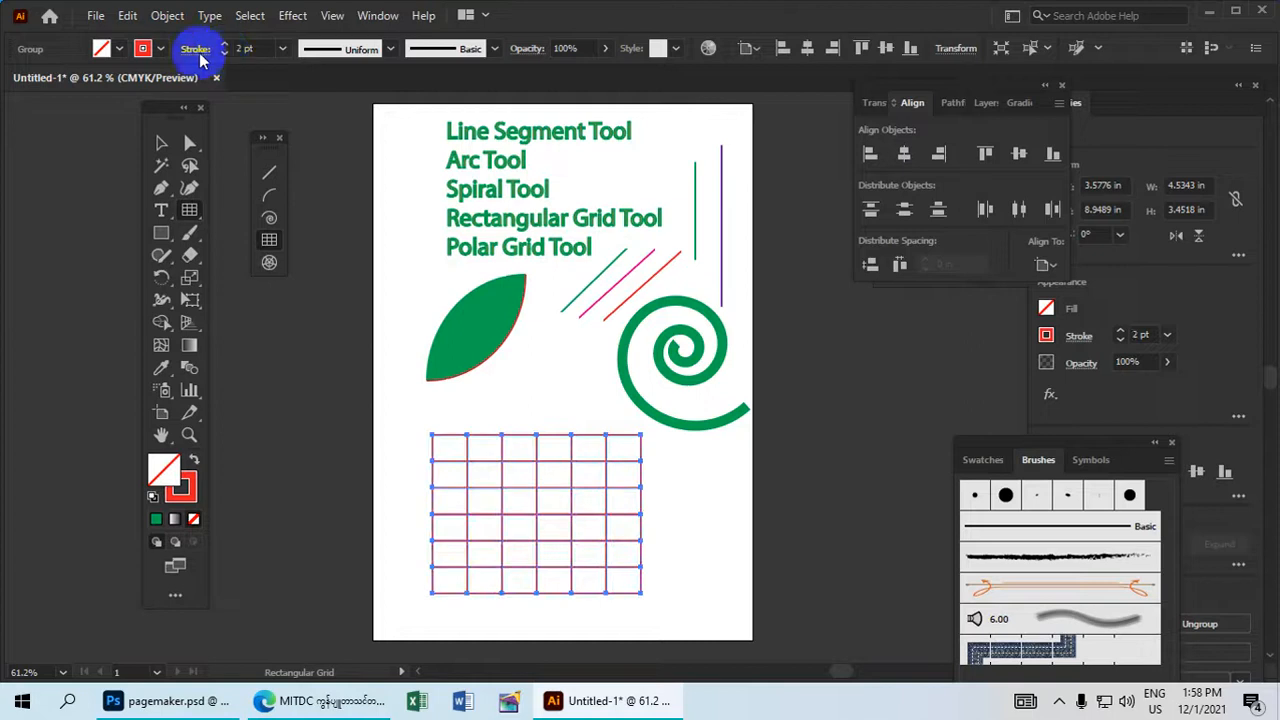
{"action": "left_click", "coordinate": [104, 55]}
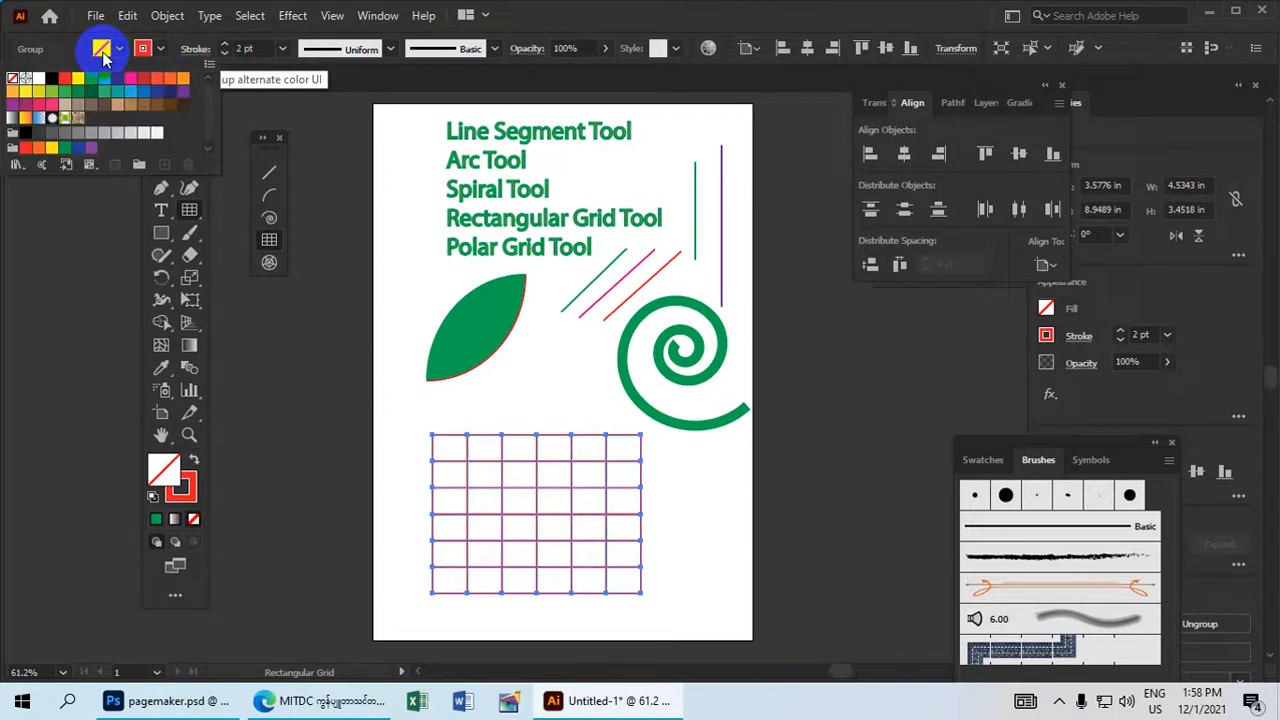
{"action": "left_click", "coordinate": [53, 118]}
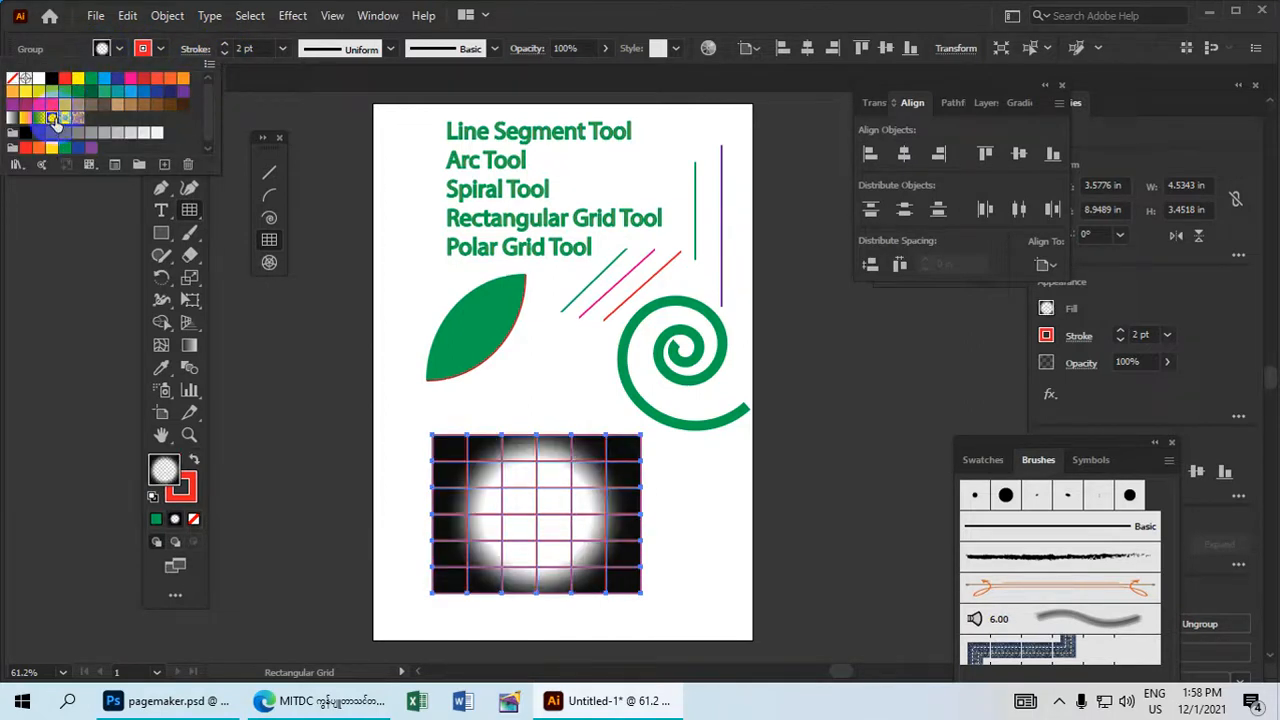
{"action": "left_click", "coordinate": [278, 311]}
Shrink the rectangular grid to about 4.24 by 3.23 in and move it up over the leaf.
{"action": "left_click", "coordinate": [162, 144]}
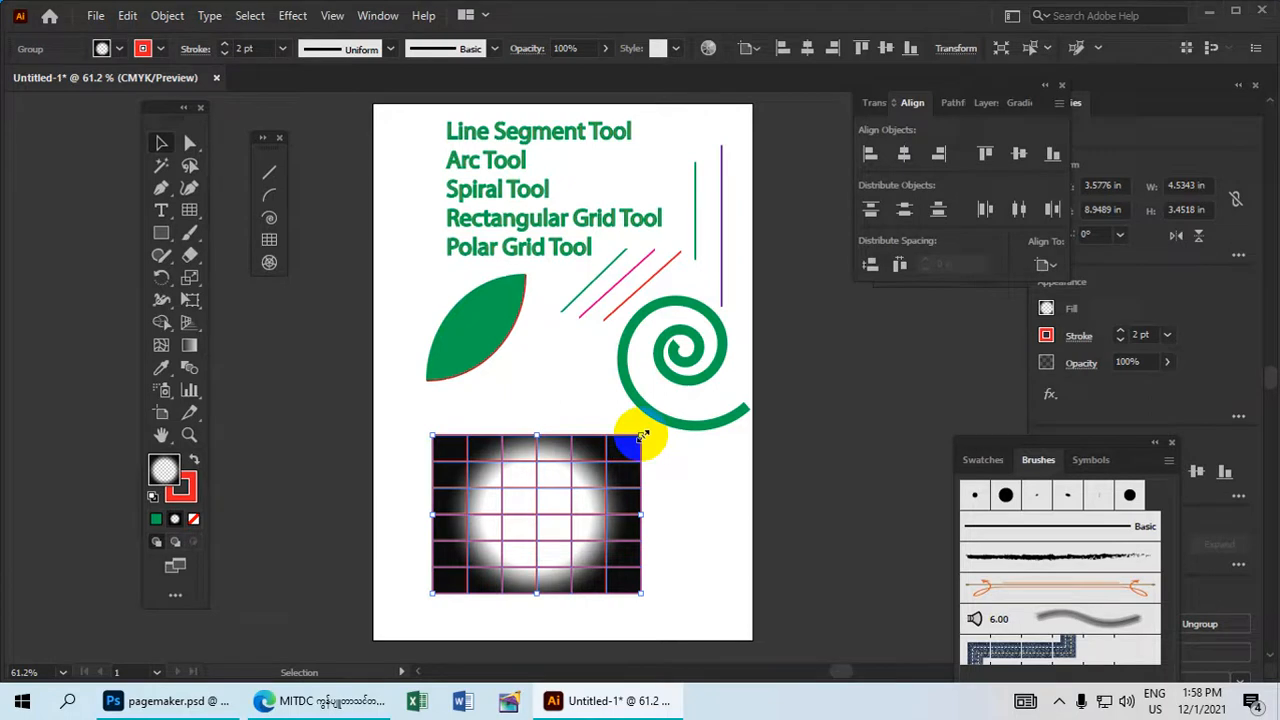
{"action": "mouse_move", "coordinate": [641, 435]}
{"action": "left_mouse_down"}
{"action": "mouse_move", "coordinate": [597, 474]}
{"action": "mouse_move", "coordinate": [669, 434]}
{"action": "mouse_move", "coordinate": [634, 456]}
{"action": "mouse_move", "coordinate": [645, 448]}
{"action": "left_mouse_up"}
{"action": "left_click_drag", "start_coordinate": [557, 500], "coordinate": [504, 321]}
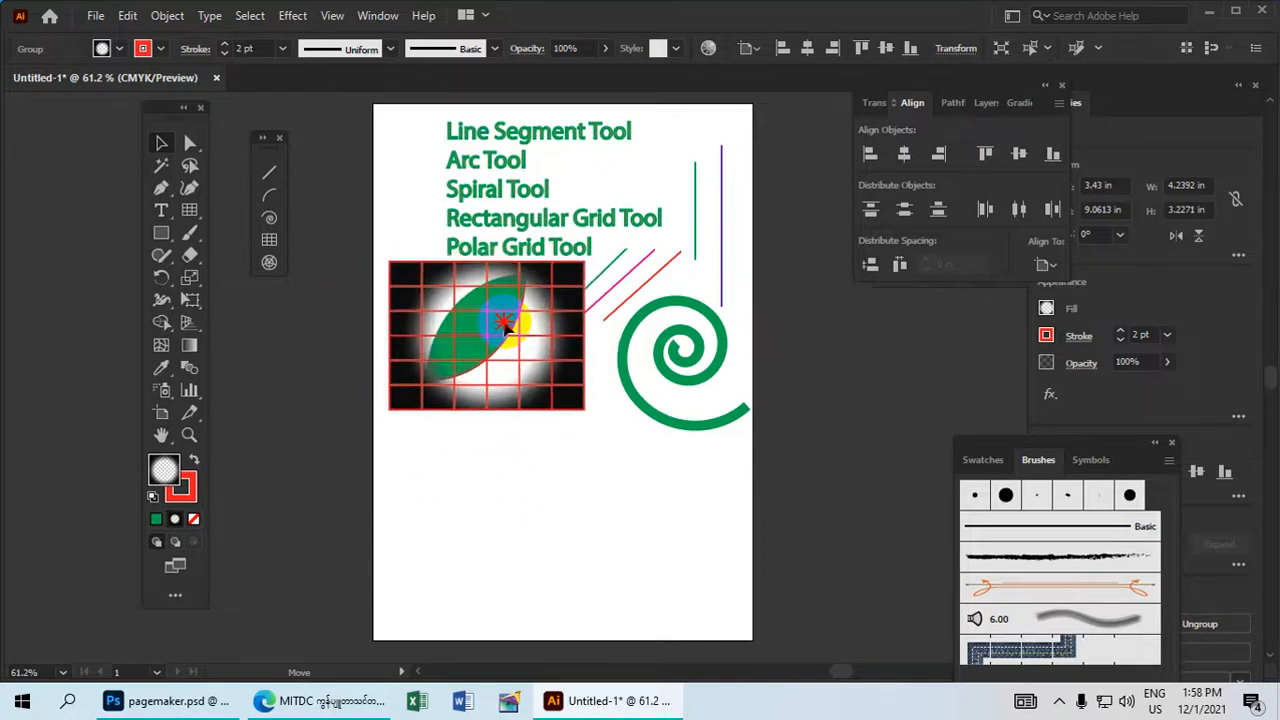
Draw a polar grid about 3.47 by 3.19 in at the bottom of the artboard.
{"action": "left_click", "coordinate": [269, 264]}
{"action": "left_click_drag", "start_coordinate": [503, 492], "coordinate": [665, 638]}
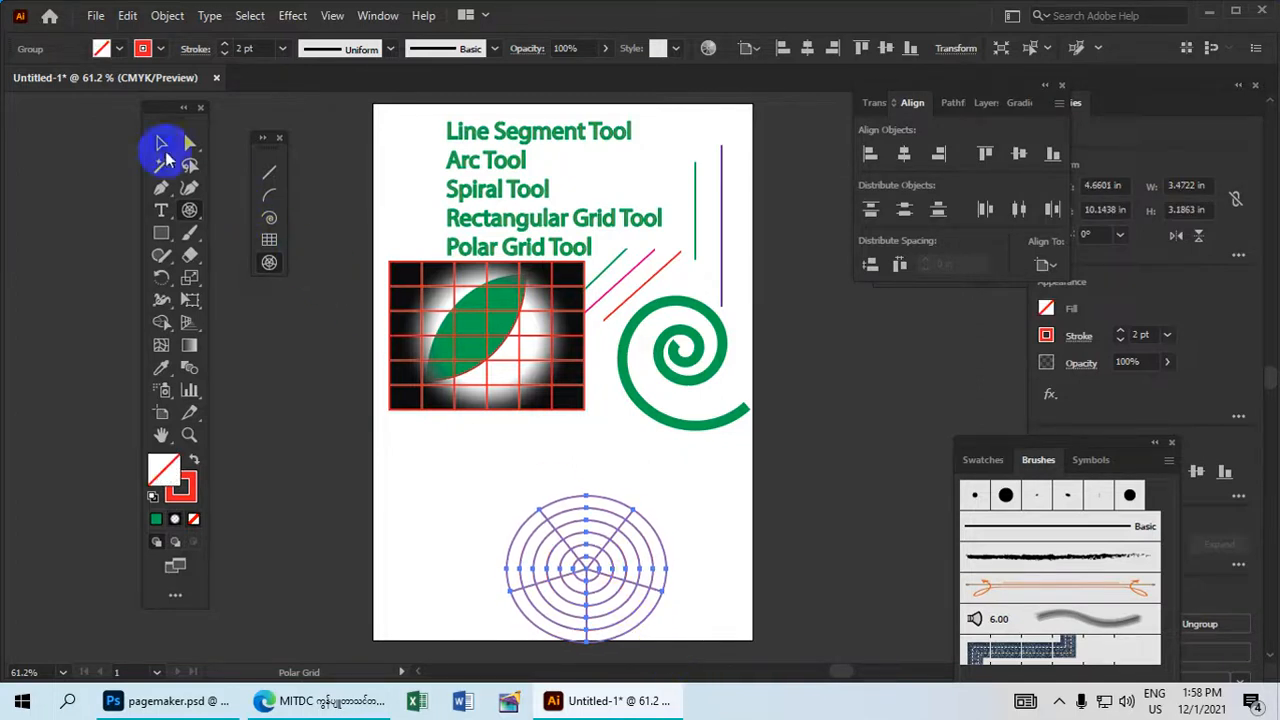
{"action": "left_click", "coordinate": [146, 52]}
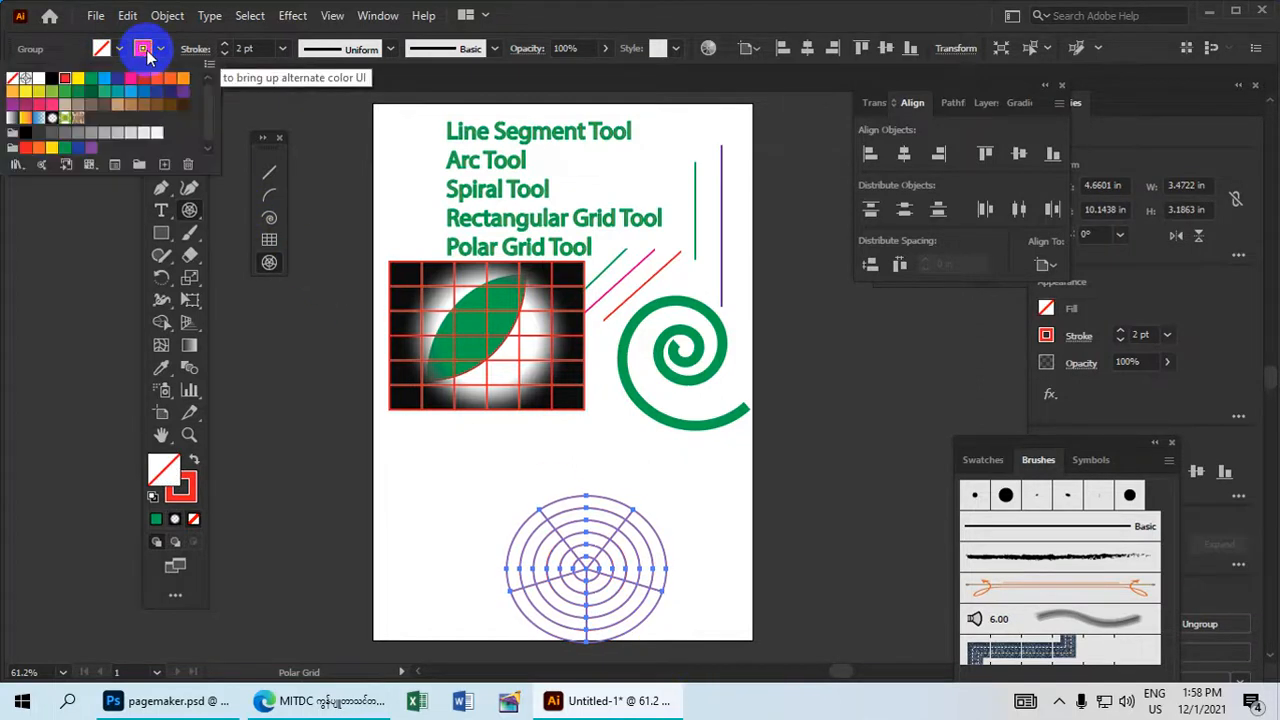
{"action": "left_click", "coordinate": [147, 50]}
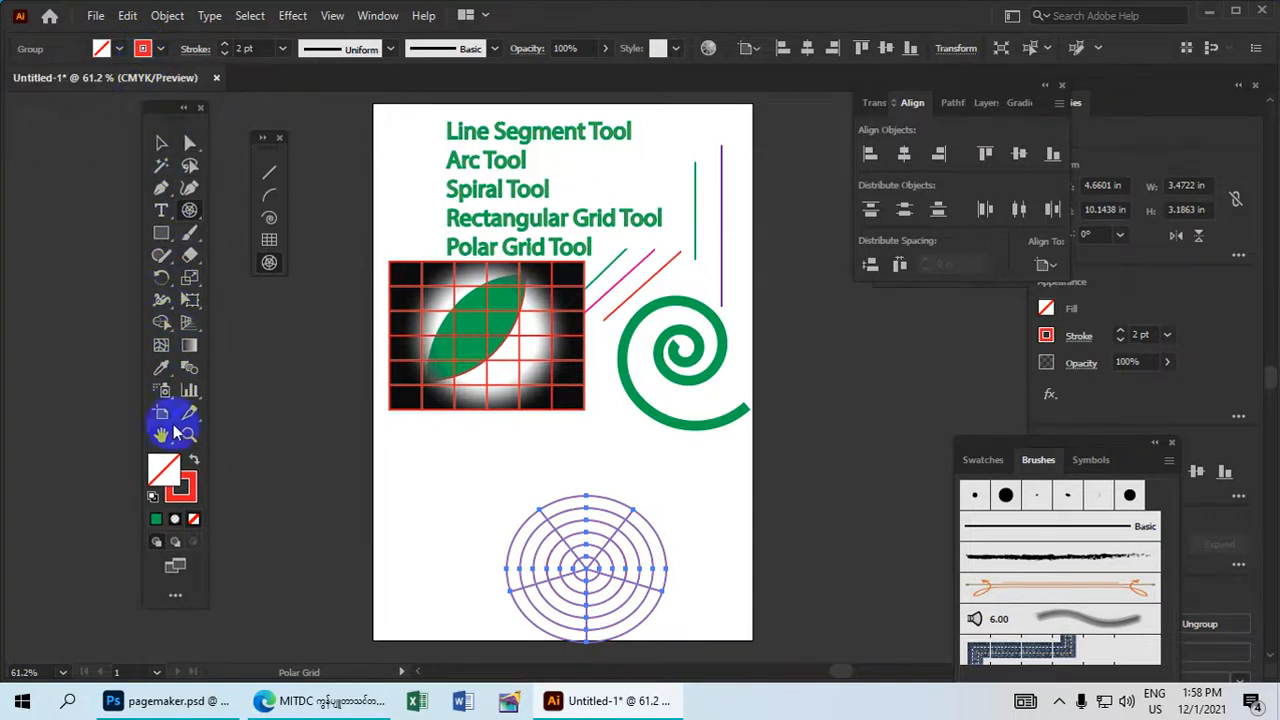
Change the polar grid's stroke color to blue, hex 1200F9.
{"action": "double_click", "coordinate": [193, 496]}
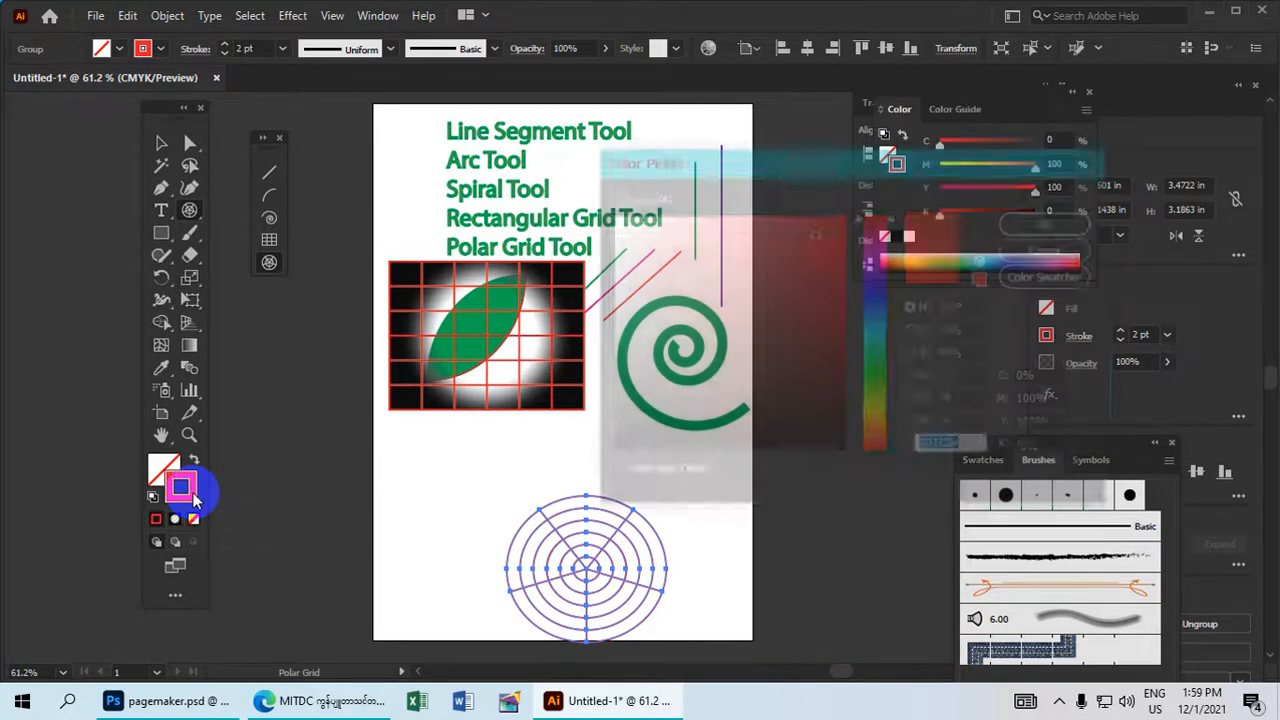
{"action": "left_click_drag", "start_coordinate": [700, 158], "coordinate": [668, 85]}
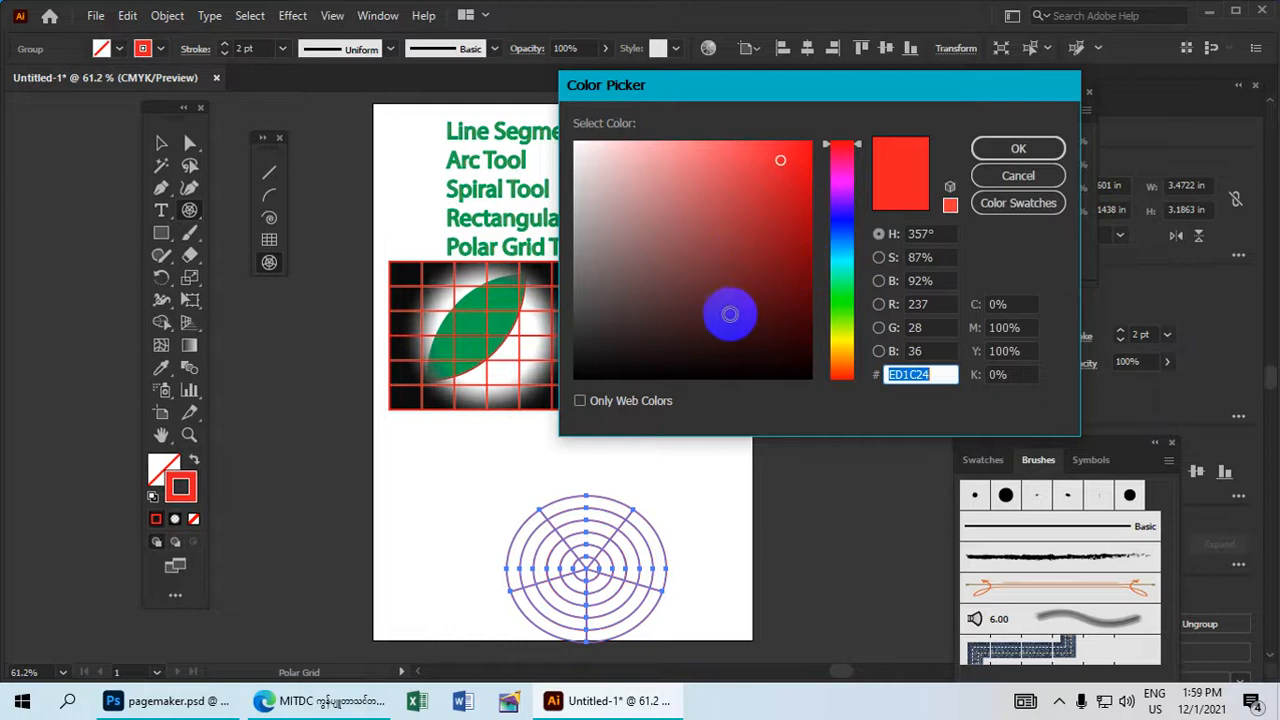
{"action": "left_click", "coordinate": [836, 219]}
{"action": "left_click_drag", "start_coordinate": [774, 196], "coordinate": [808, 150]}
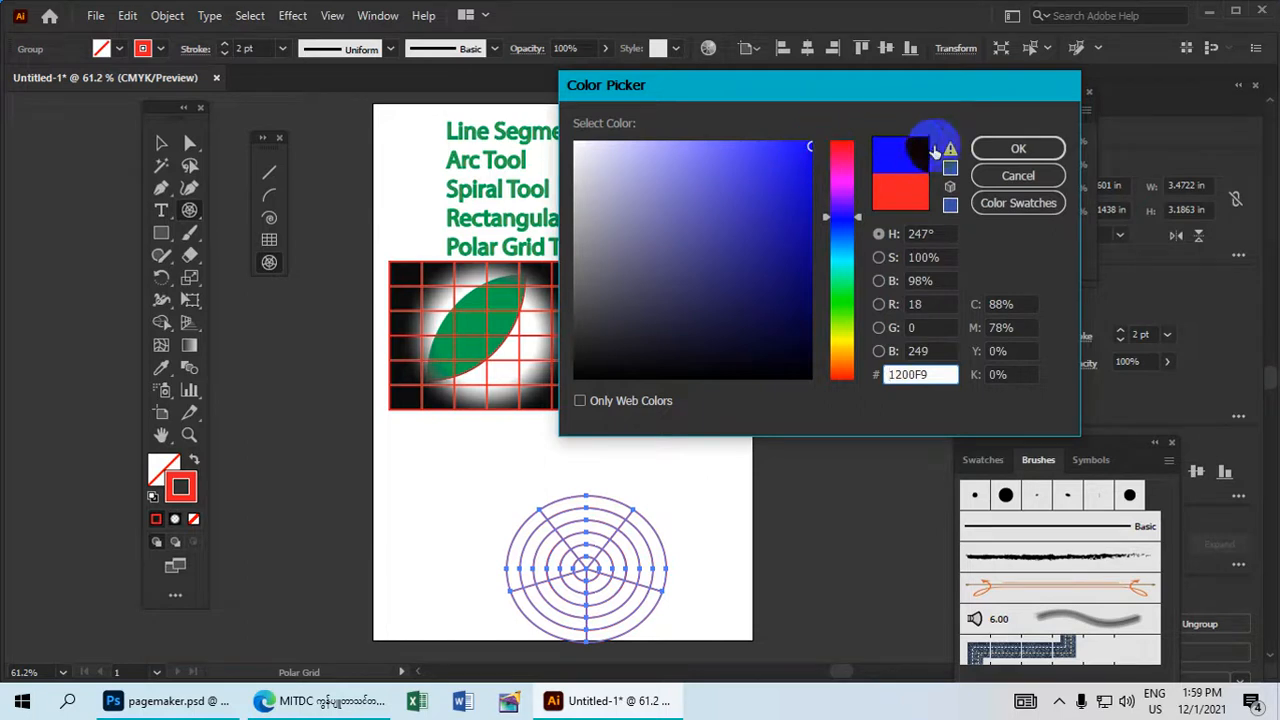
{"action": "left_click", "coordinate": [995, 147]}
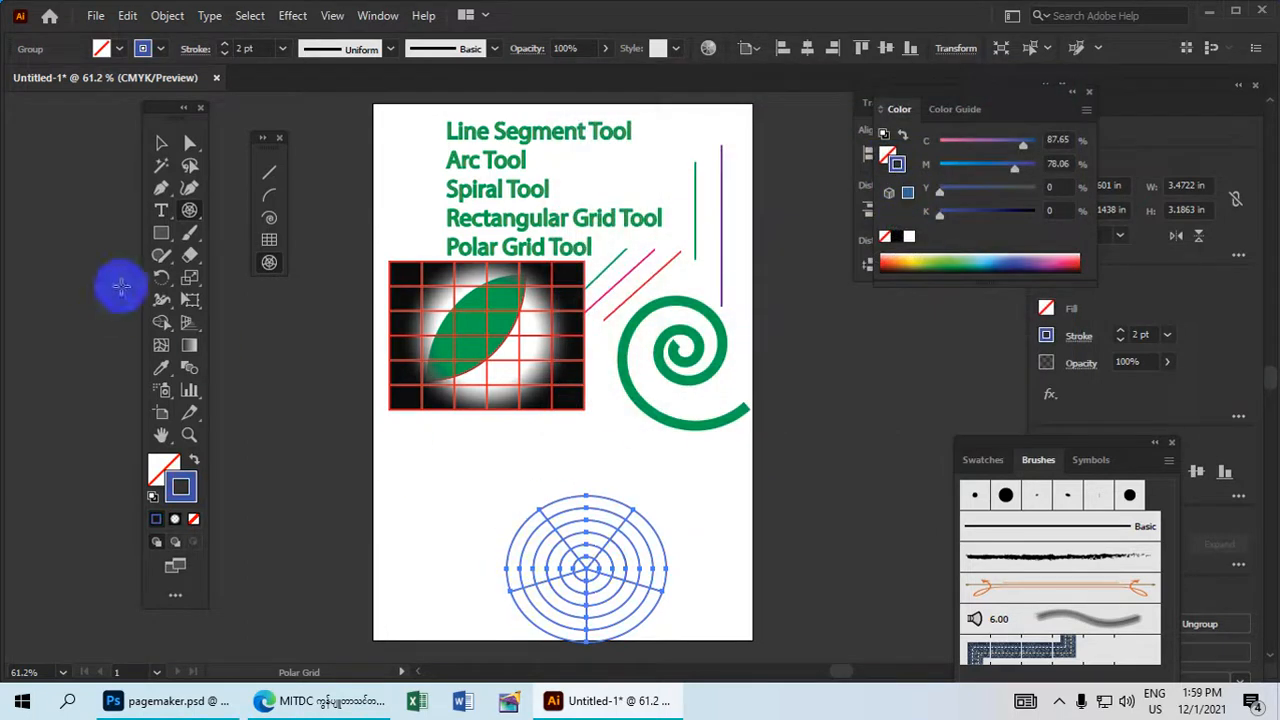
Move the polar grid up and left, below the rectangular grid, and fill it with the Foliage pattern.
{"action": "left_click", "coordinate": [162, 143]}
{"action": "left_click_drag", "start_coordinate": [643, 578], "coordinate": [601, 377]}
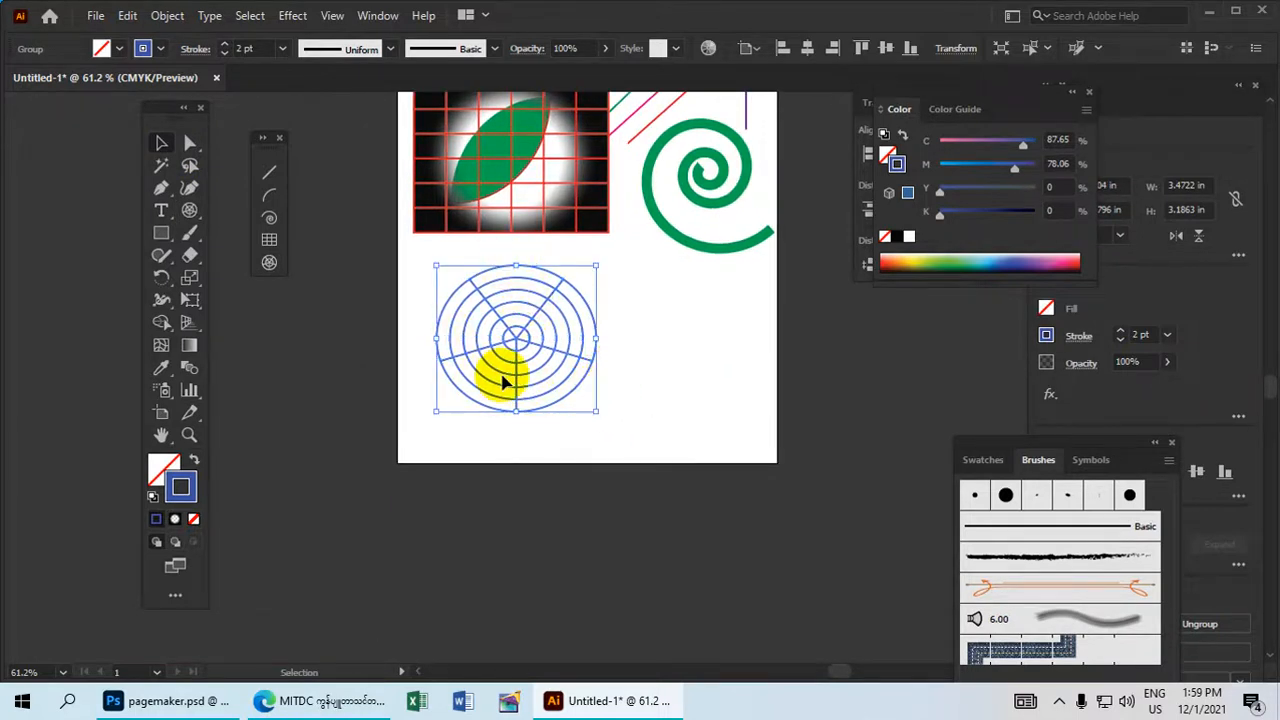
{"action": "double_click", "coordinate": [164, 468]}
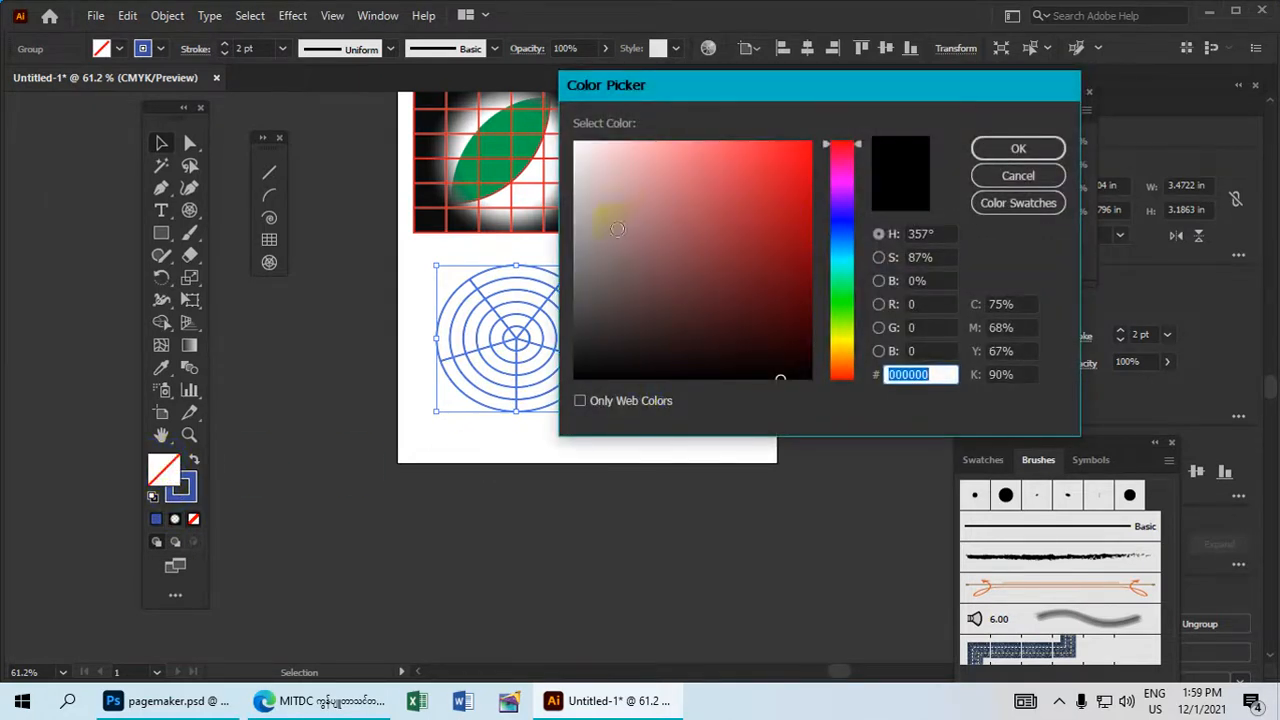
{"action": "left_click", "coordinate": [1018, 175]}
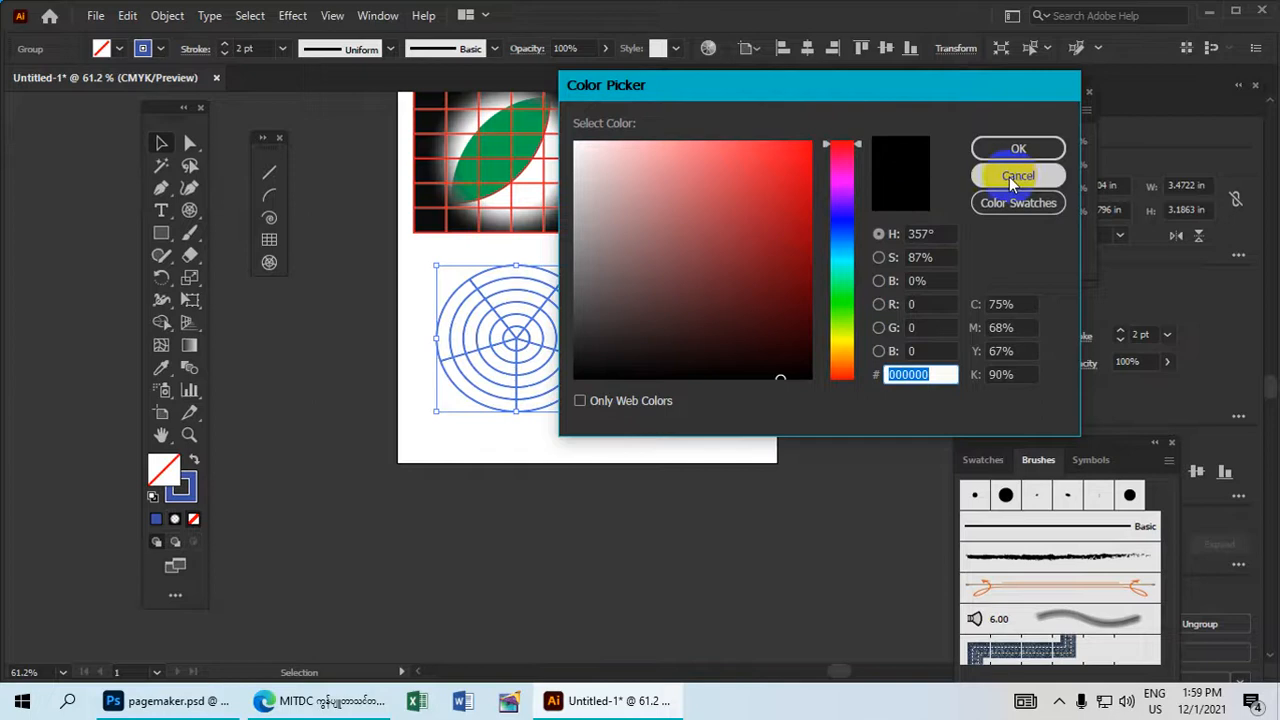
{"action": "left_click", "coordinate": [101, 50]}
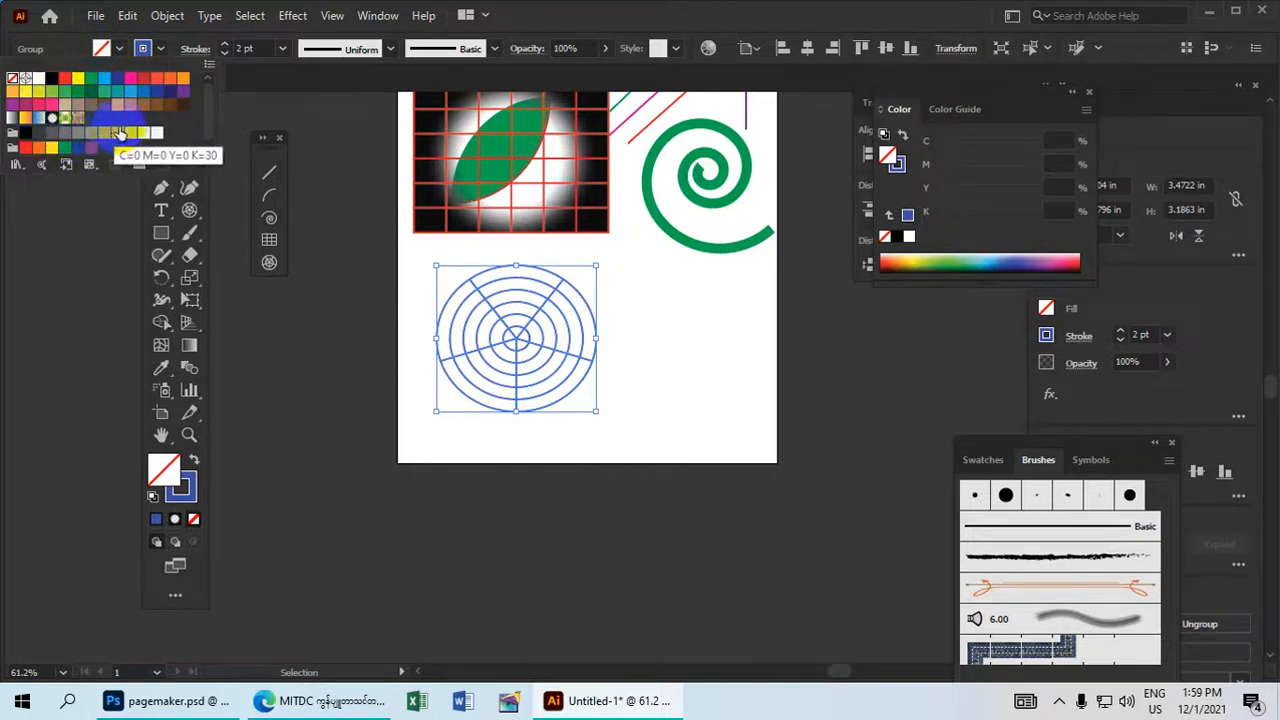
{"action": "left_click", "coordinate": [66, 119]}
{"action": "left_click", "coordinate": [638, 336]}
Rearrange the shapes: polar grid slightly right, spiral down beside it, and rectangular grid right and down so it sits above both.
{"action": "left_click_drag", "start_coordinate": [520, 358], "coordinate": [567, 333]}
{"action": "left_click_drag", "start_coordinate": [570, 333], "coordinate": [588, 450]}
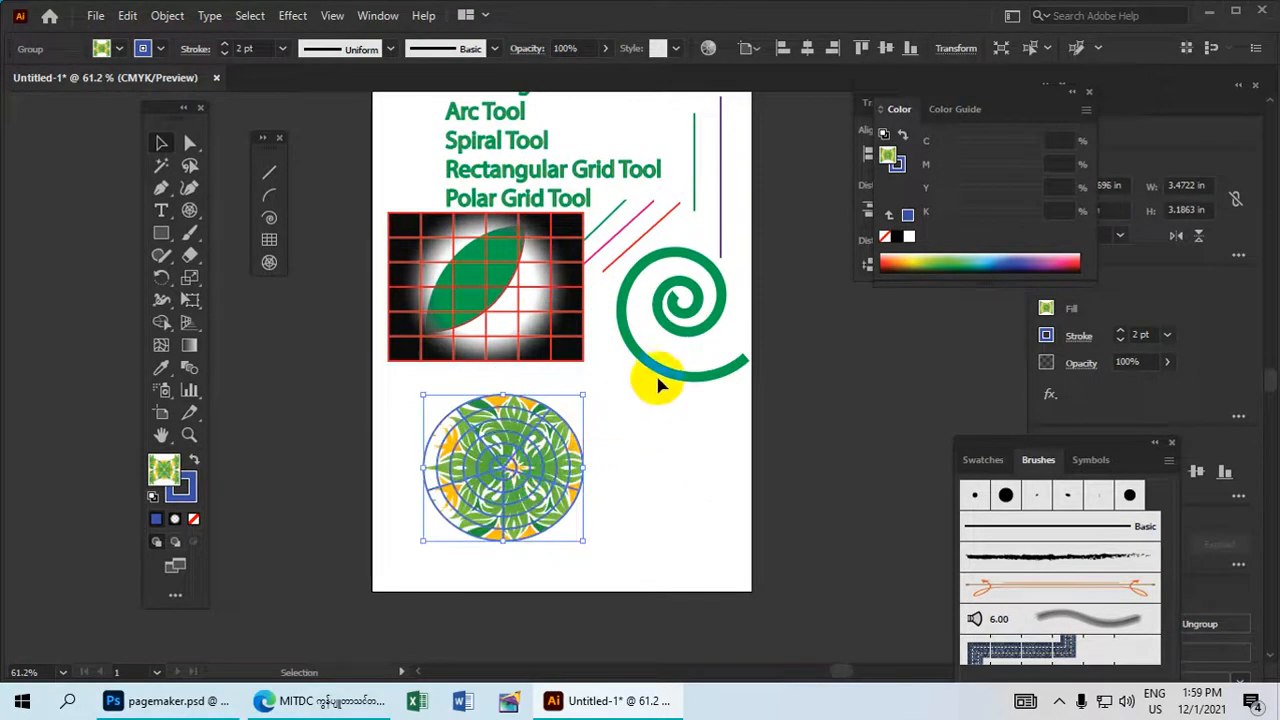
{"action": "left_click_drag", "start_coordinate": [660, 366], "coordinate": [646, 509]}
{"action": "left_click_drag", "start_coordinate": [548, 345], "coordinate": [610, 377]}
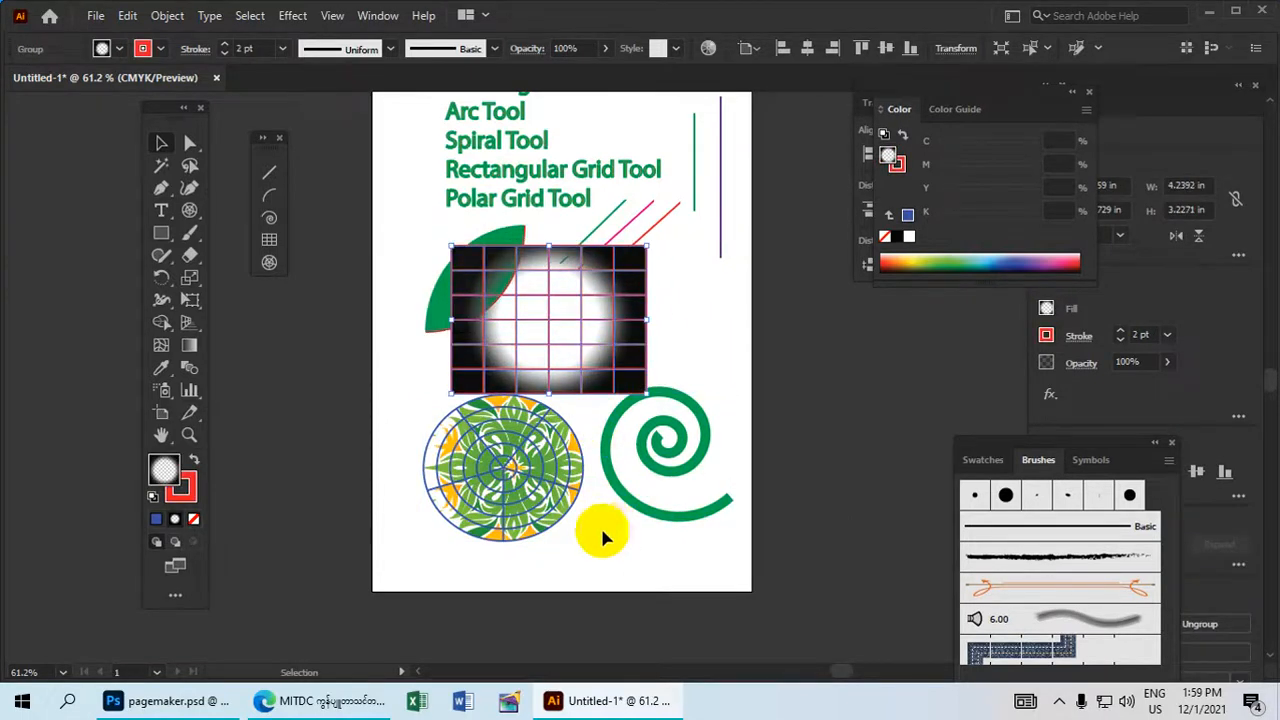
Select the rectangular grid, polar grid and spiral together and group them.
{"action": "left_click_drag", "start_coordinate": [650, 536], "coordinate": [503, 377]}
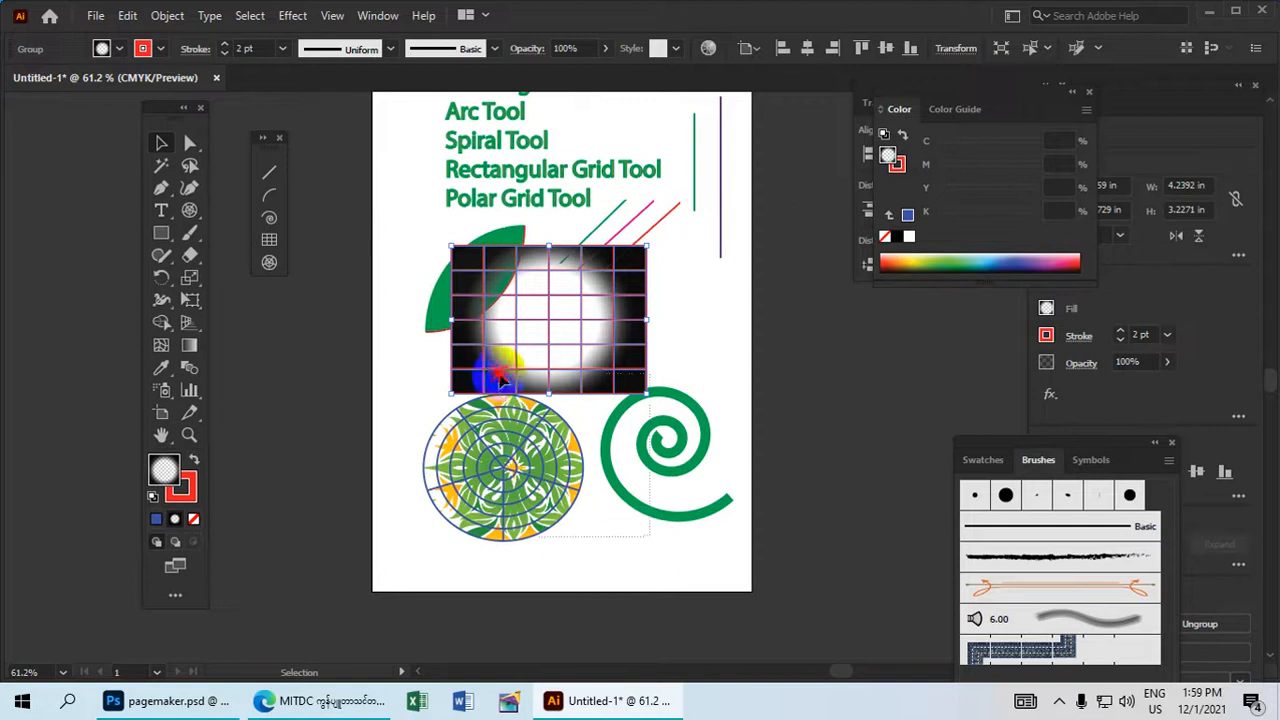
{"action": "left_click_drag", "start_coordinate": [436, 287], "coordinate": [443, 350]}
{"action": "left_click", "coordinate": [160, 16]}
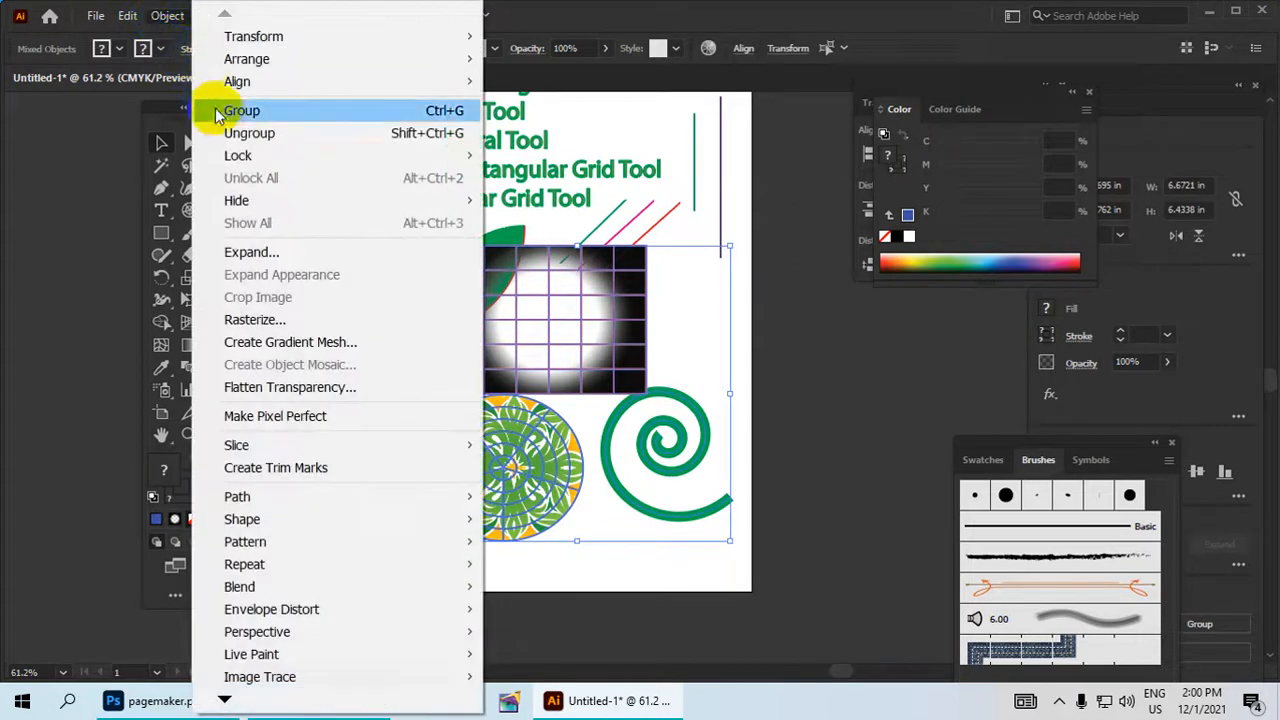
{"action": "left_click", "coordinate": [250, 112]}
Move the group of grids and spiral down and right, clear of the leaf, near the artboard's bottom right corner.
{"action": "left_click_drag", "start_coordinate": [500, 309], "coordinate": [471, 271]}
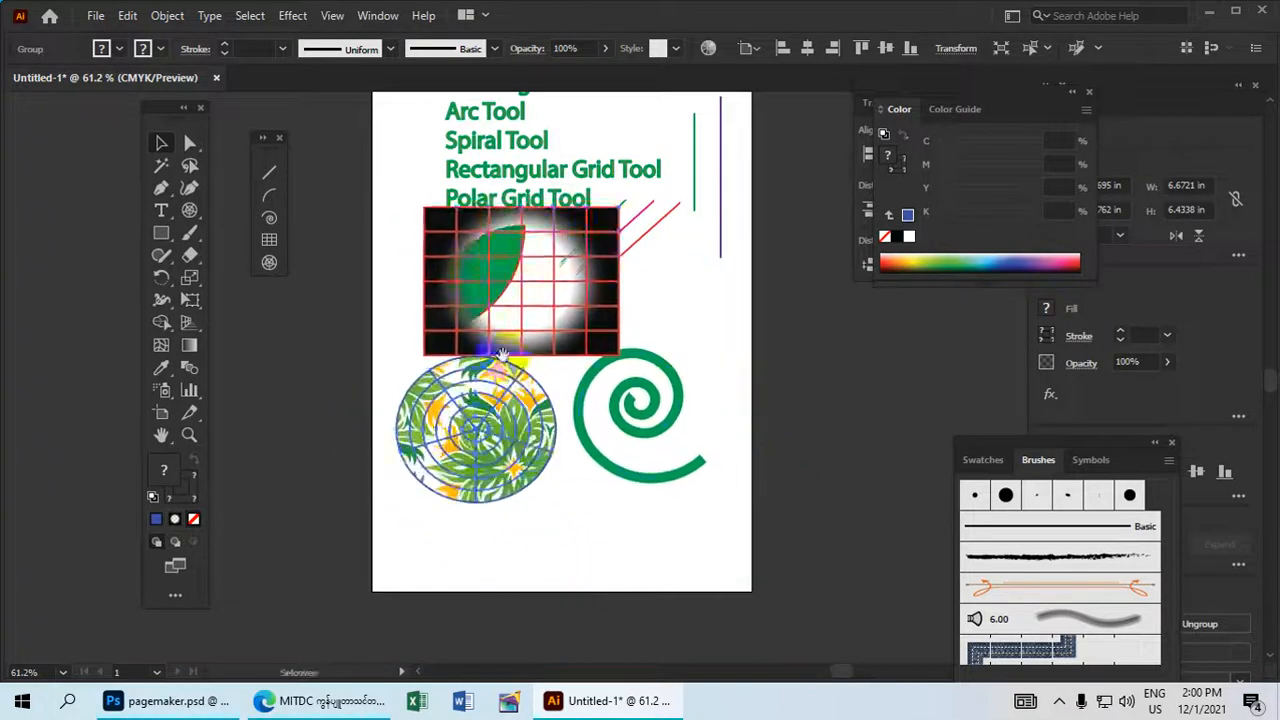
{"action": "left_click_drag", "start_coordinate": [548, 492], "coordinate": [604, 341]}
{"action": "left_click_drag", "start_coordinate": [642, 291], "coordinate": [564, 341]}
{"action": "left_click_drag", "start_coordinate": [528, 236], "coordinate": [609, 313]}
{"action": "left_click_drag", "start_coordinate": [583, 388], "coordinate": [580, 291]}
{"action": "left_click_drag", "start_coordinate": [574, 209], "coordinate": [566, 223]}
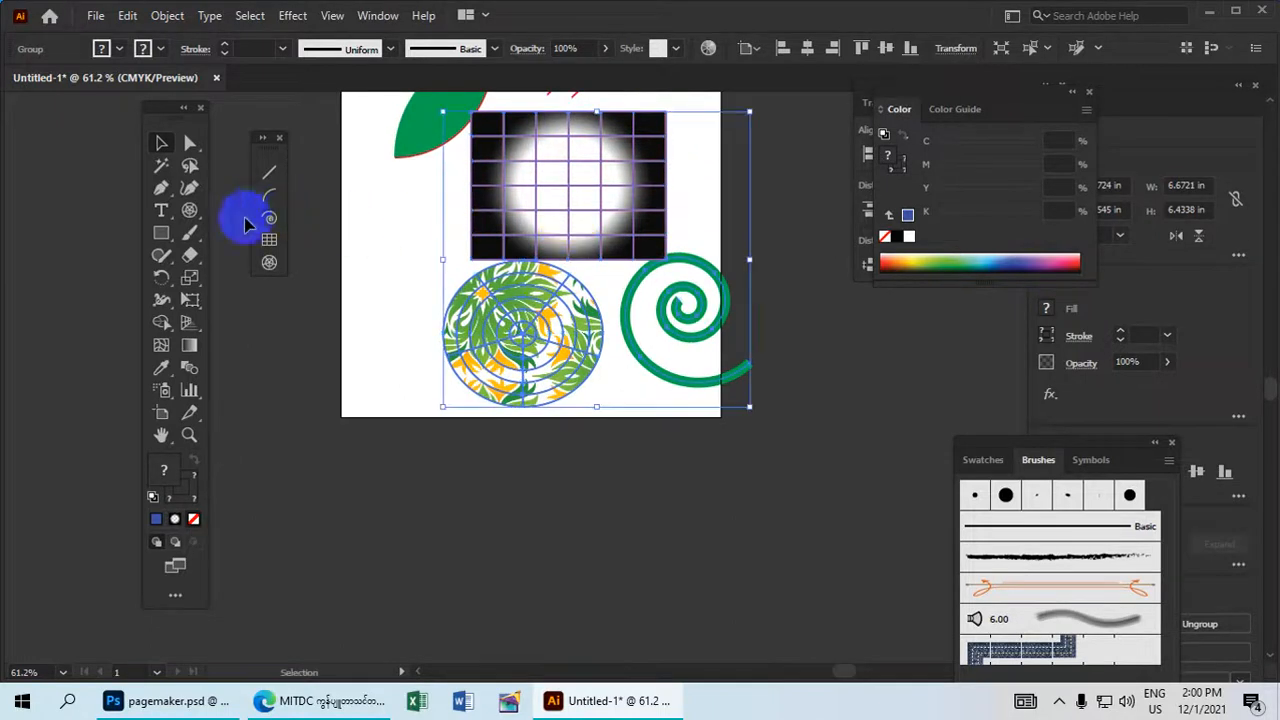
Create a 4.5343 by 3.4518 in rectangular grid below the artboard with 6 horizontal and 6 vertical dividers.
{"action": "left_click", "coordinate": [269, 240]}
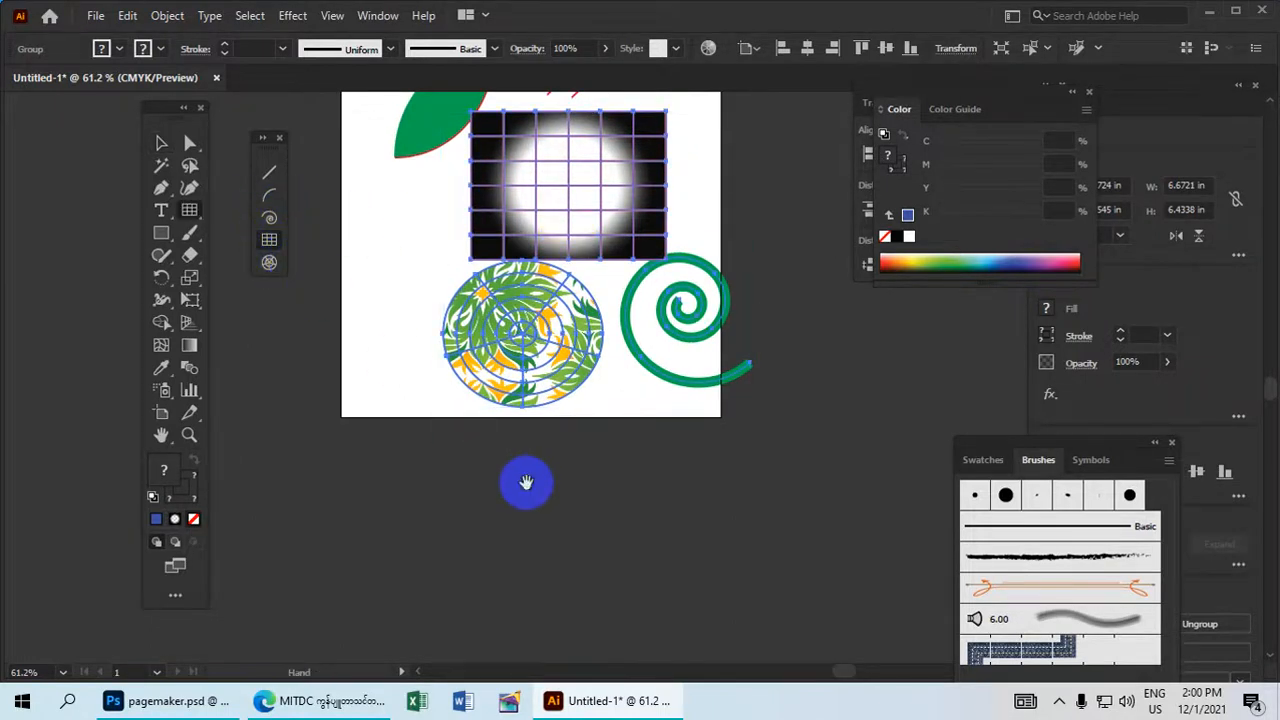
{"action": "left_click_drag", "start_coordinate": [527, 483], "coordinate": [477, 329]}
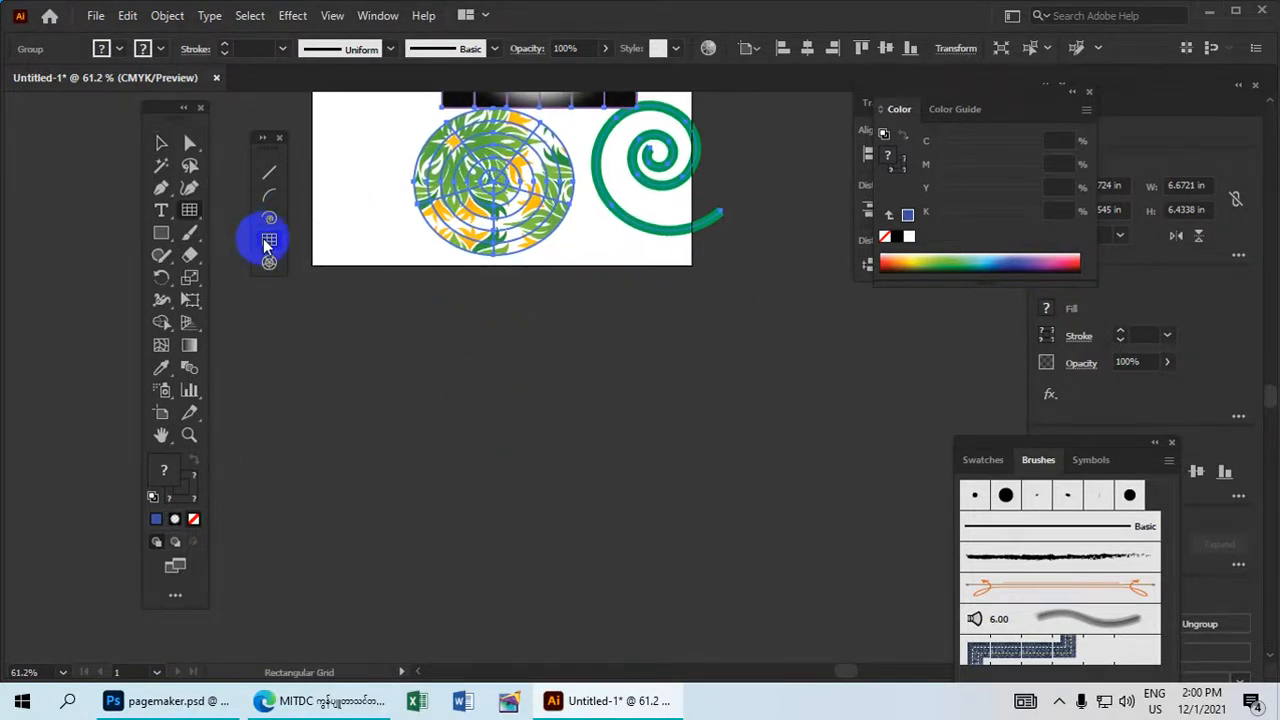
{"action": "key", "text": "space"}
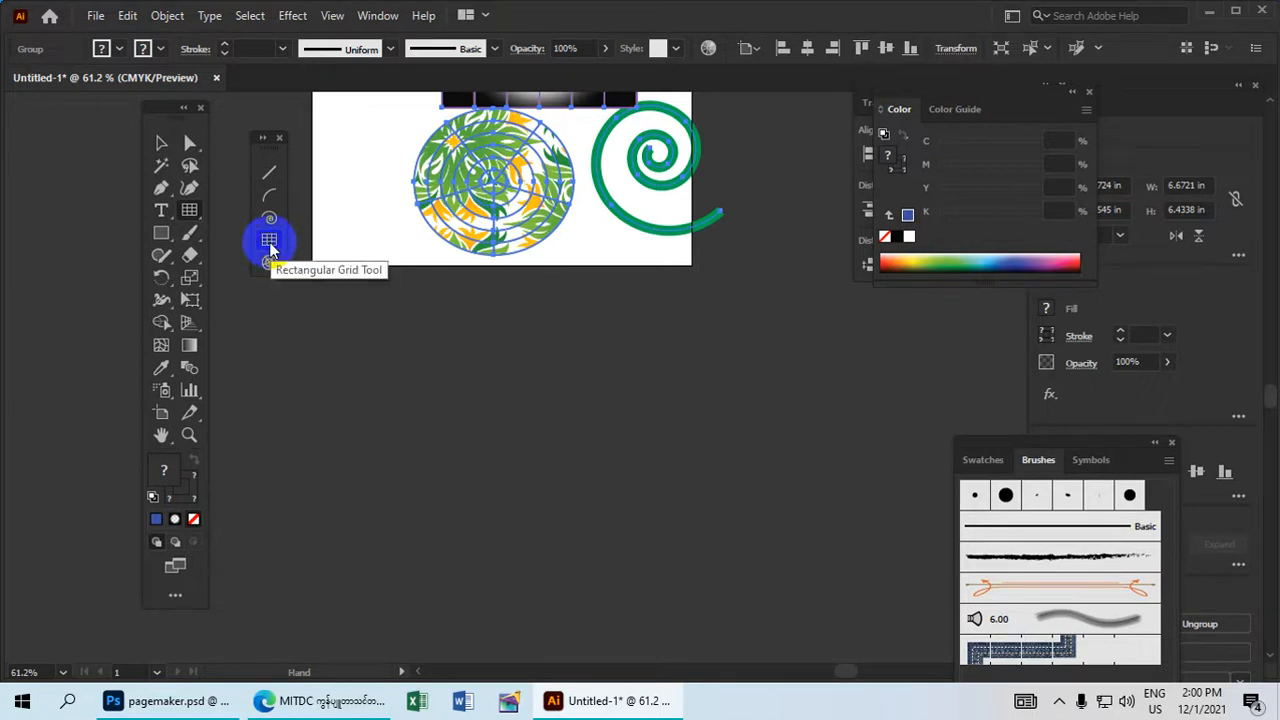
{"action": "left_click", "coordinate": [269, 243]}
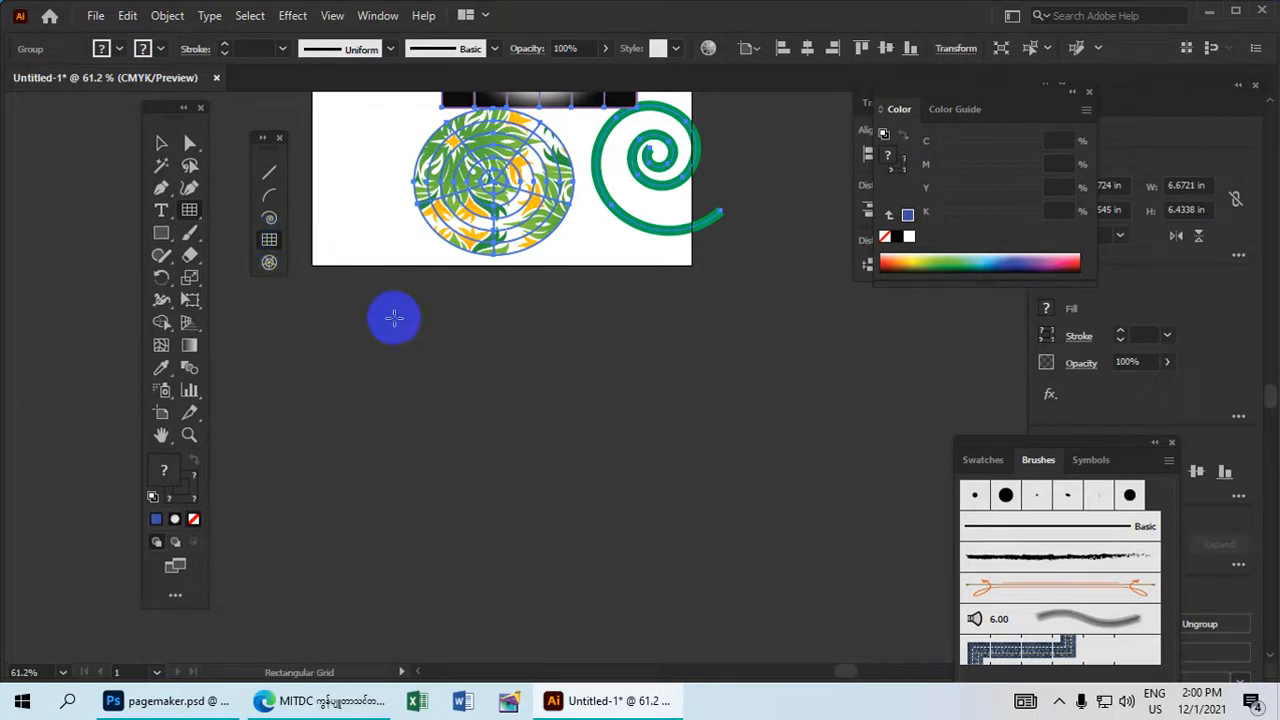
{"action": "left_click", "coordinate": [559, 323]}
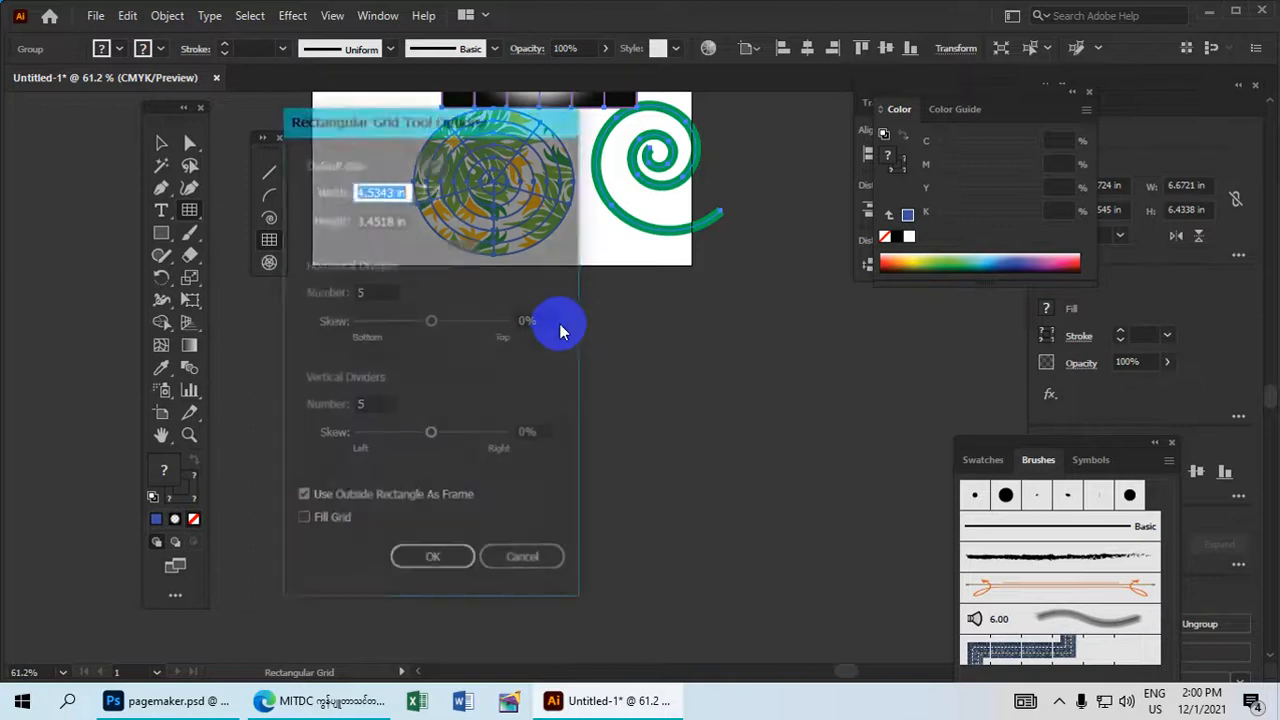
{"action": "left_click_drag", "start_coordinate": [365, 125], "coordinate": [609, 55]}
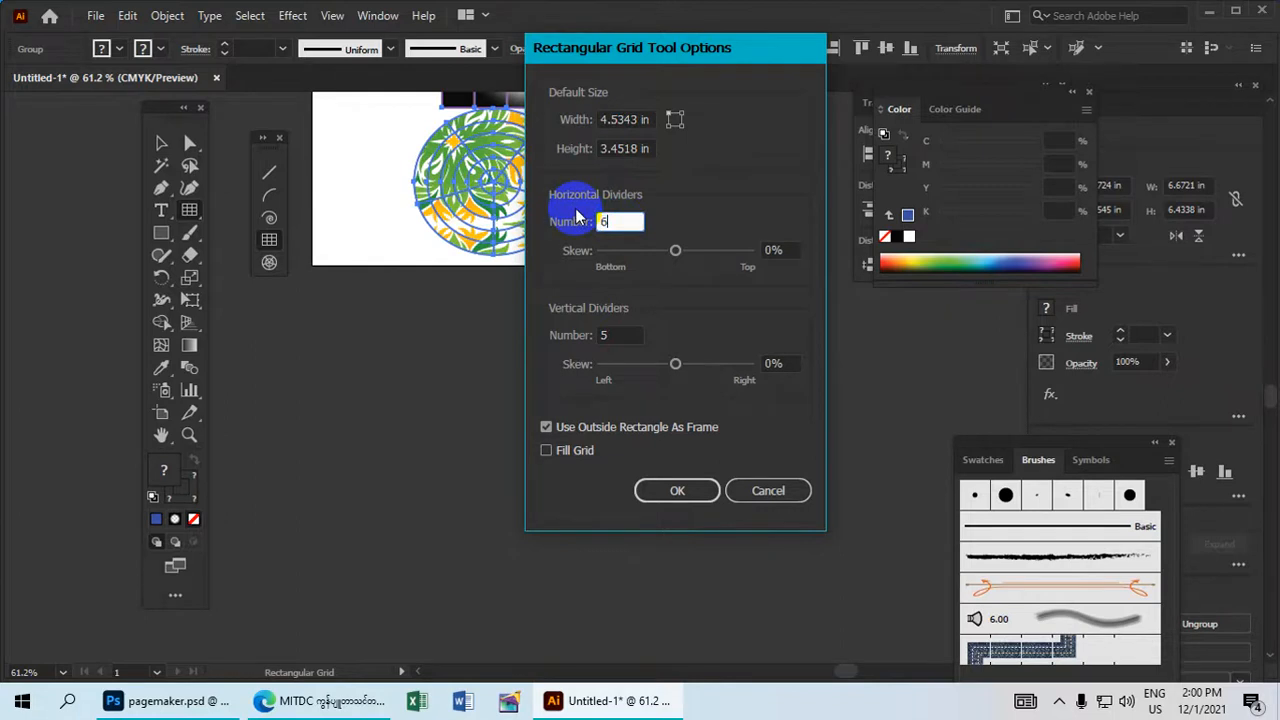
{"action": "left_click", "coordinate": [572, 332]}
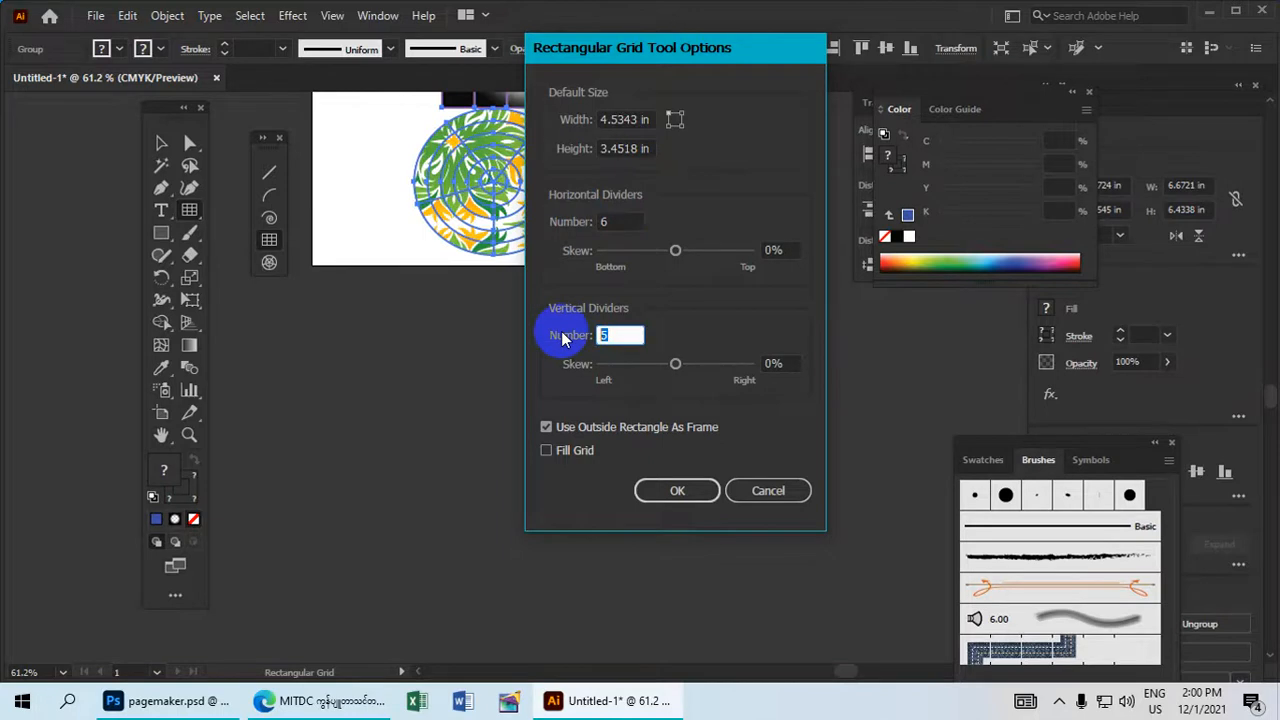
{"action": "type", "text": "6"}
{"action": "left_click", "coordinate": [677, 490]}
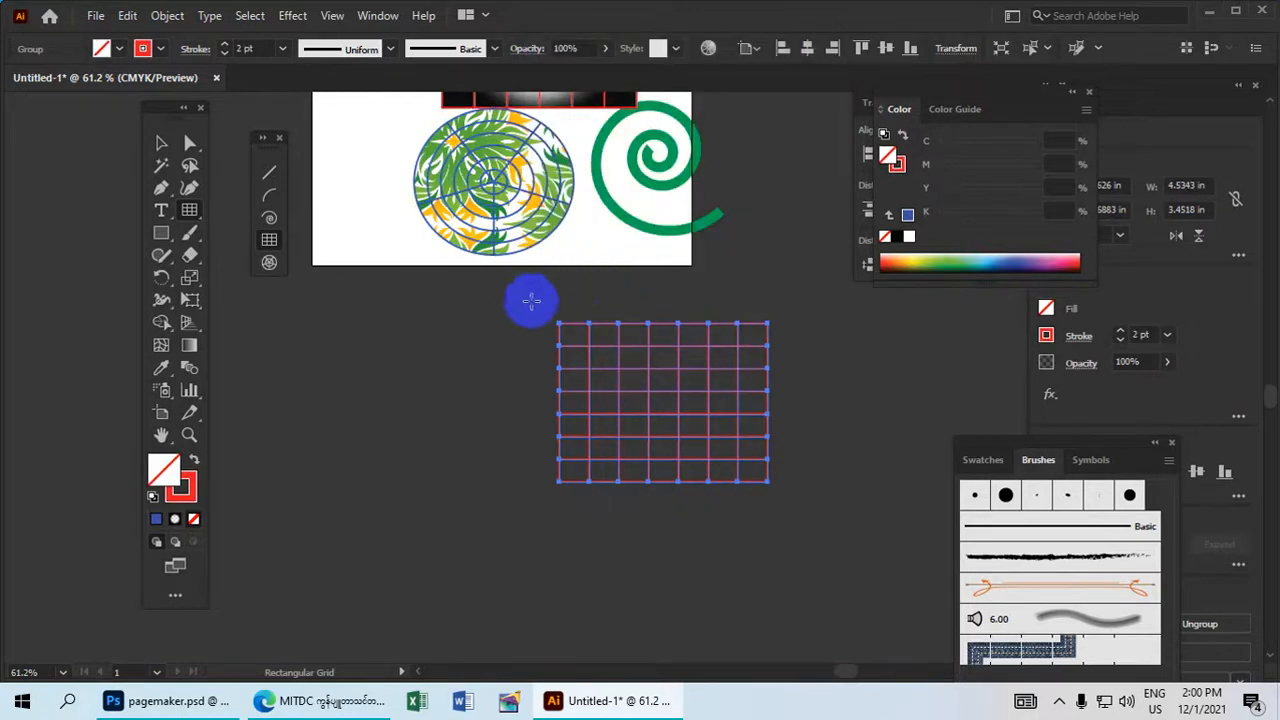
Recolour the new rectangular grid with a green stroke and a red fill.
{"action": "left_click_drag", "start_coordinate": [617, 289], "coordinate": [551, 282]}
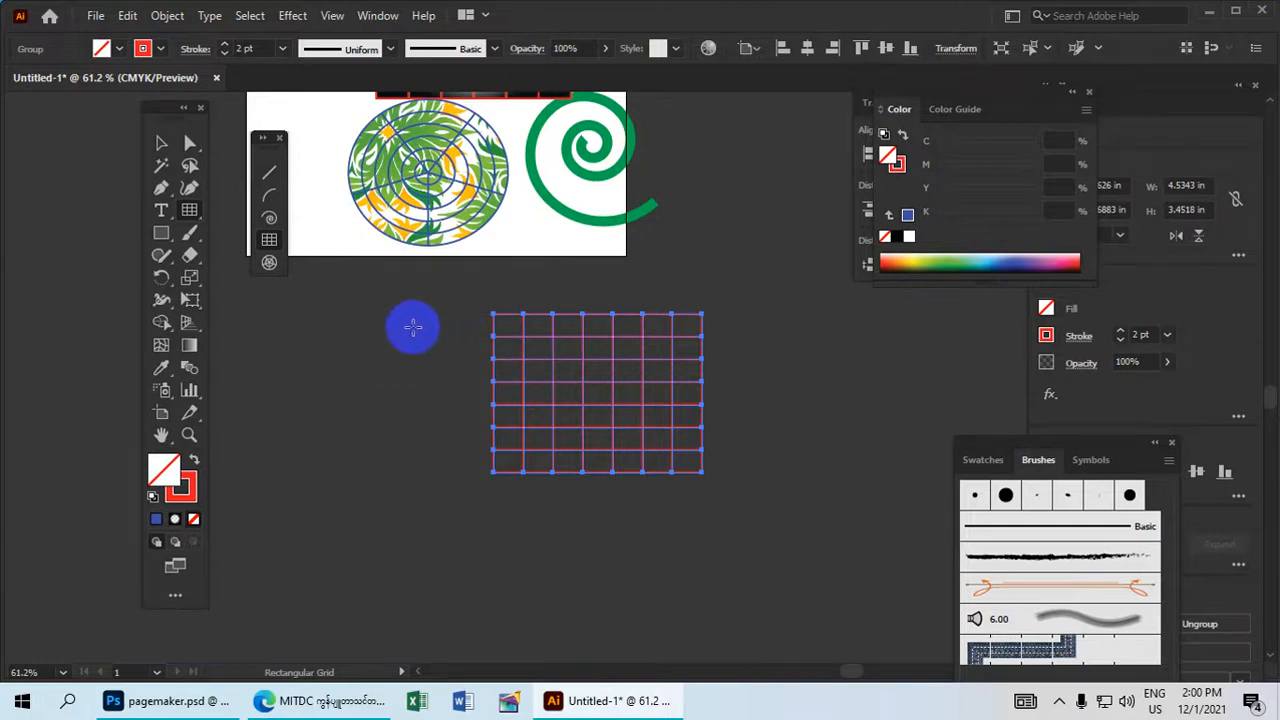
{"action": "left_click", "coordinate": [160, 145]}
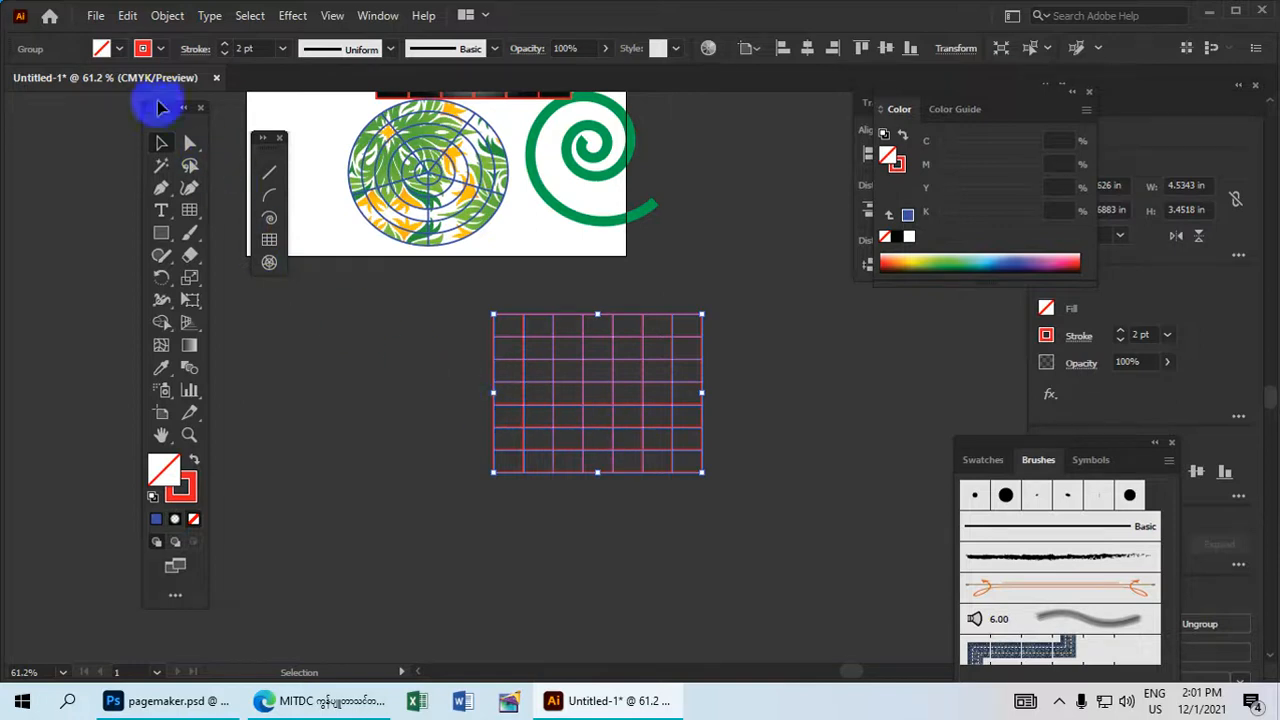
{"action": "left_click", "coordinate": [158, 49]}
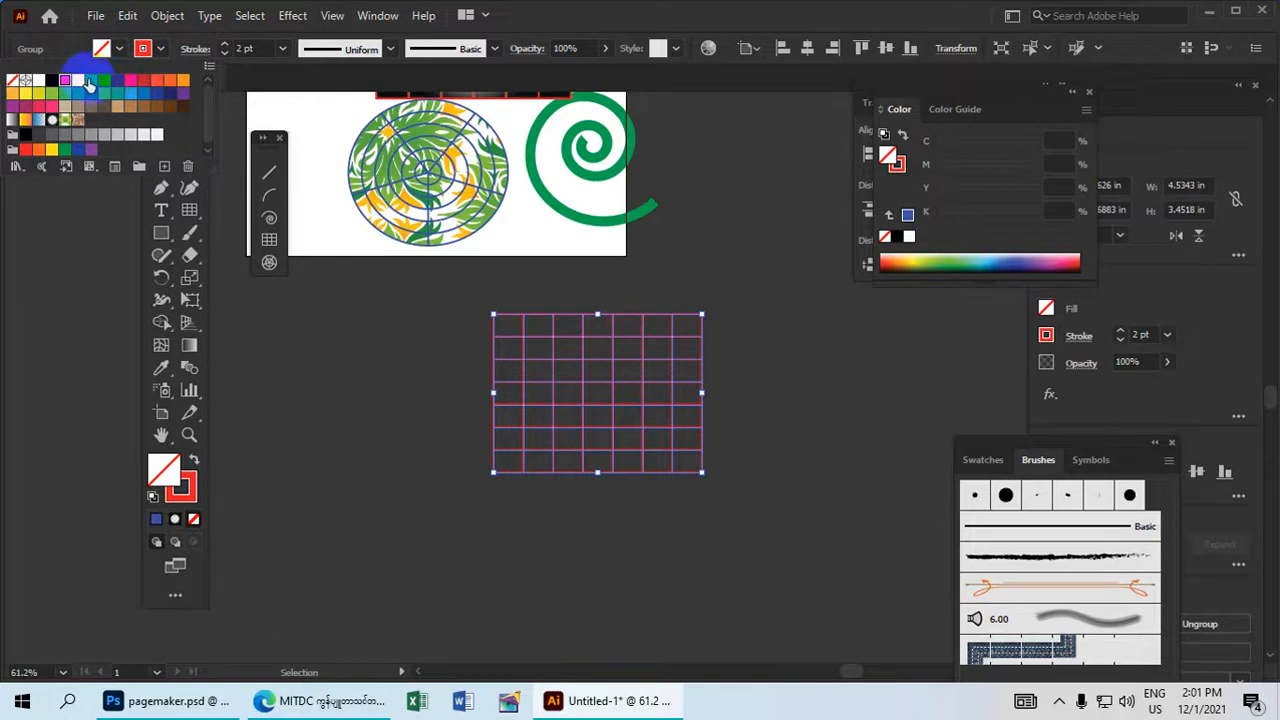
{"action": "left_click", "coordinate": [368, 329]}
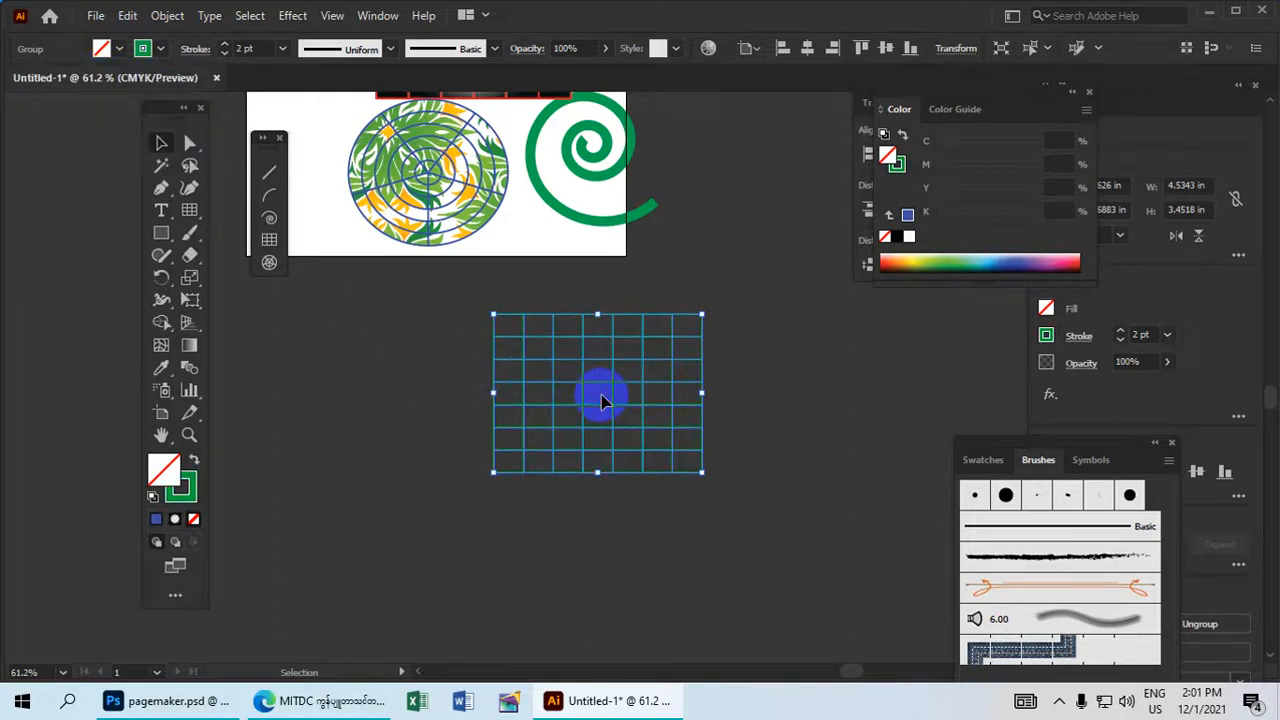
{"action": "left_click", "coordinate": [112, 54]}
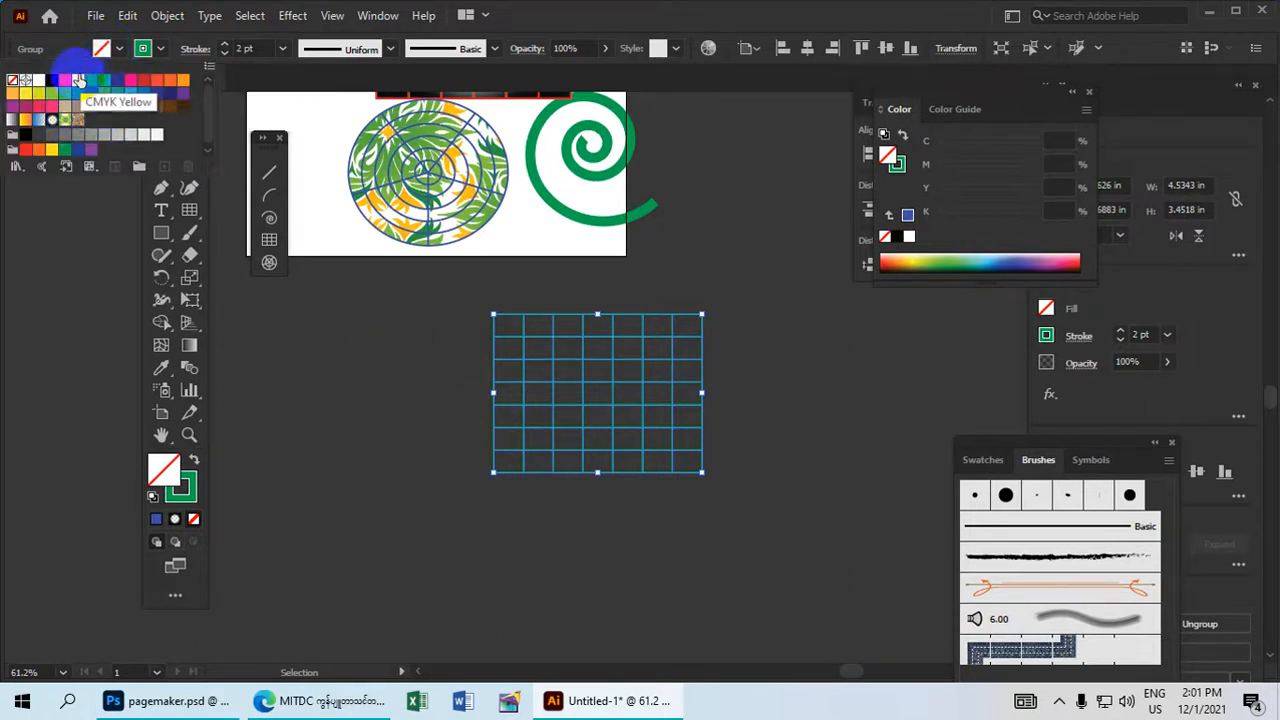
{"action": "left_click", "coordinate": [65, 83]}
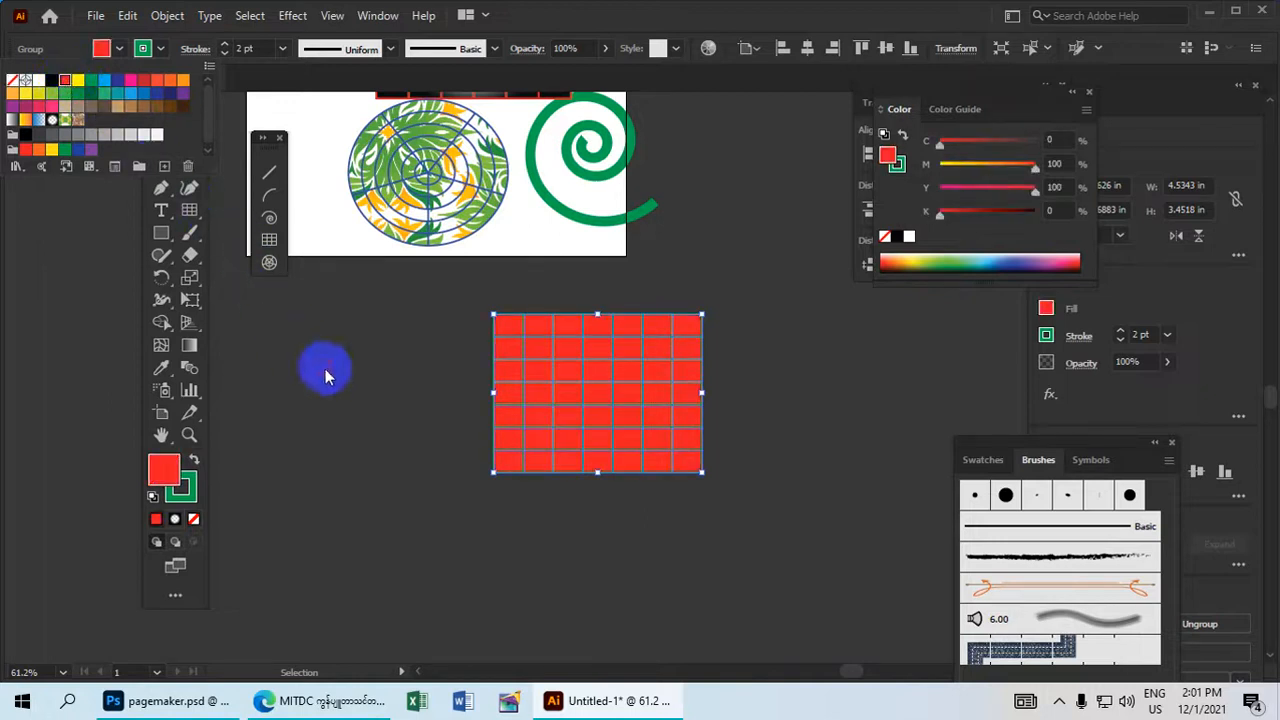
Move the red rectangular grid up and right, outside the artboard's right edge and level with the gradient-filled grid.
{"action": "left_click", "coordinate": [646, 453]}
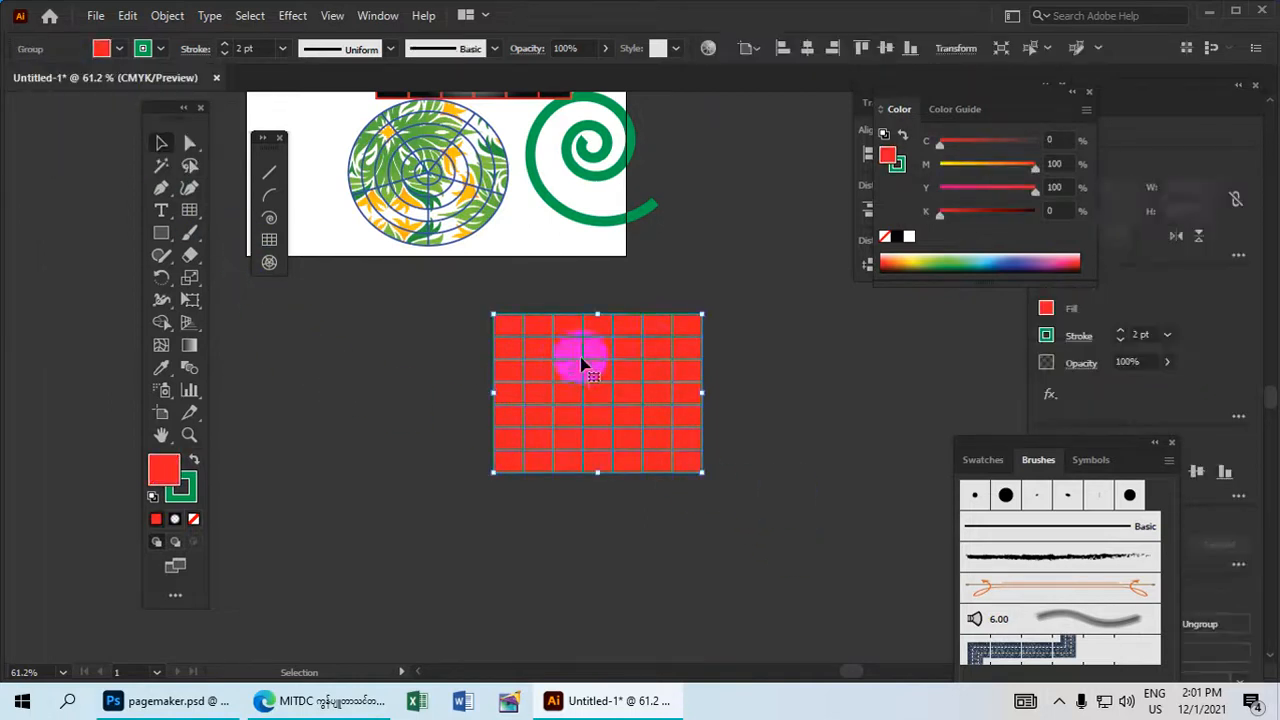
{"action": "left_click_drag", "start_coordinate": [655, 378], "coordinate": [822, 216]}
{"action": "left_click_drag", "start_coordinate": [701, 477], "coordinate": [624, 559]}
{"action": "left_click_drag", "start_coordinate": [704, 356], "coordinate": [671, 291]}
{"action": "left_click_drag", "start_coordinate": [578, 355], "coordinate": [712, 501]}
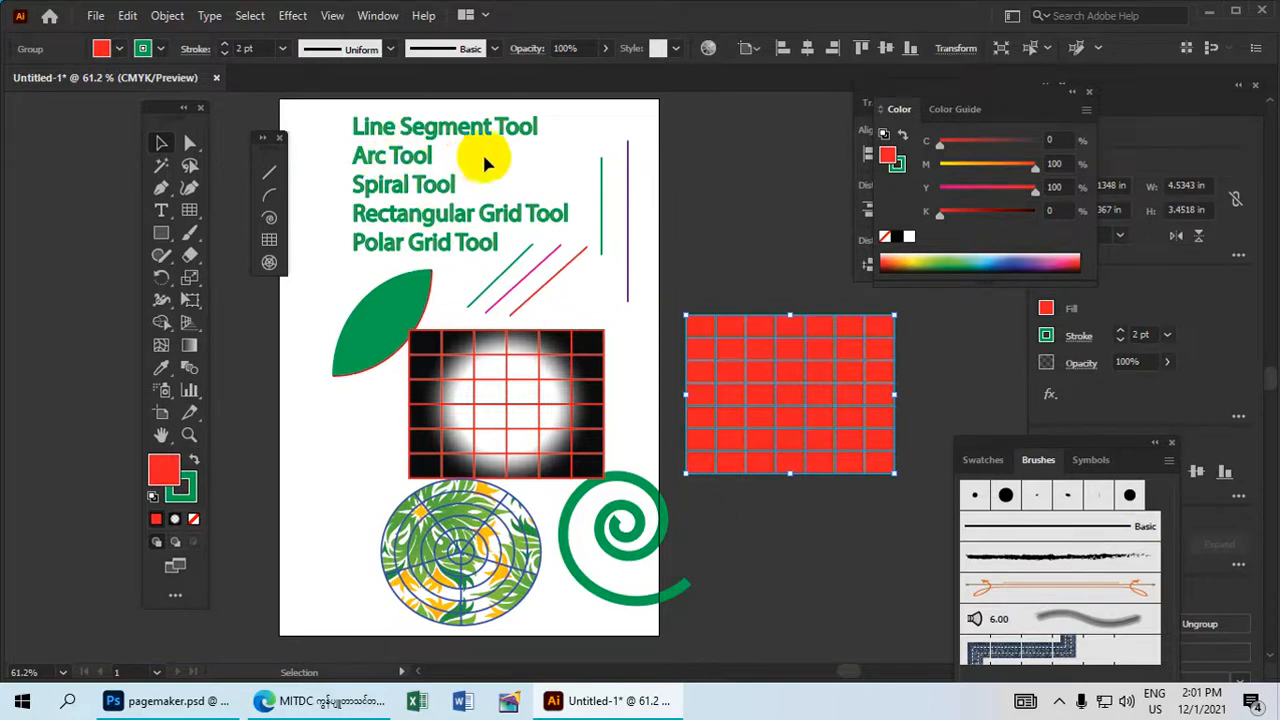
{"action": "left_click_drag", "start_coordinate": [618, 468], "coordinate": [627, 383]}
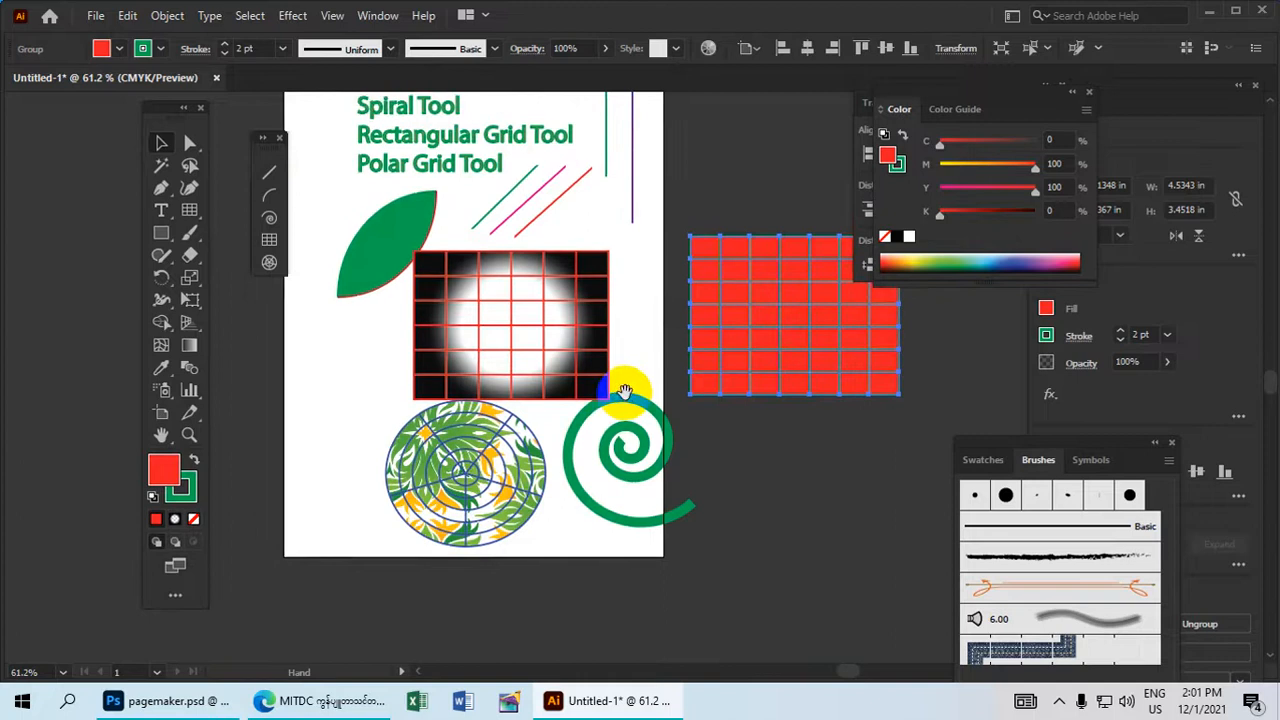